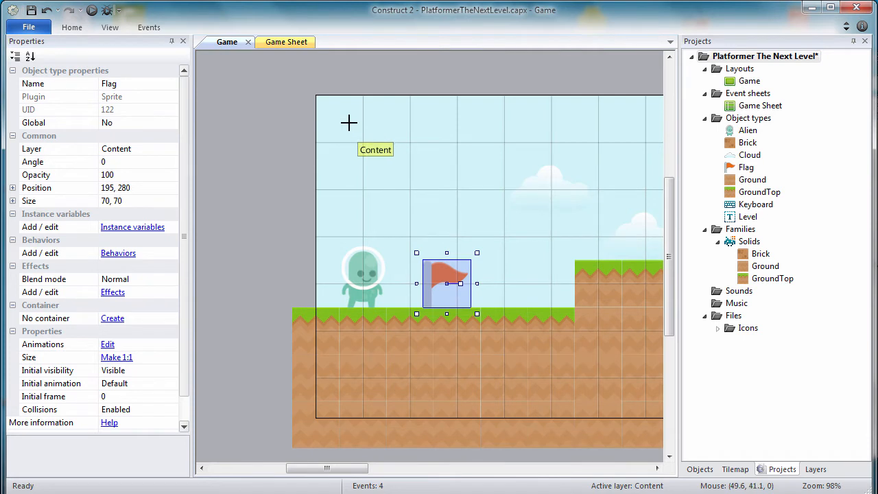
Step: Place the Level text object above the alien, enlarge it to about 363 by 89, and set its text to "Level 1"
{"action": "left_click", "coordinate": [347, 122]}
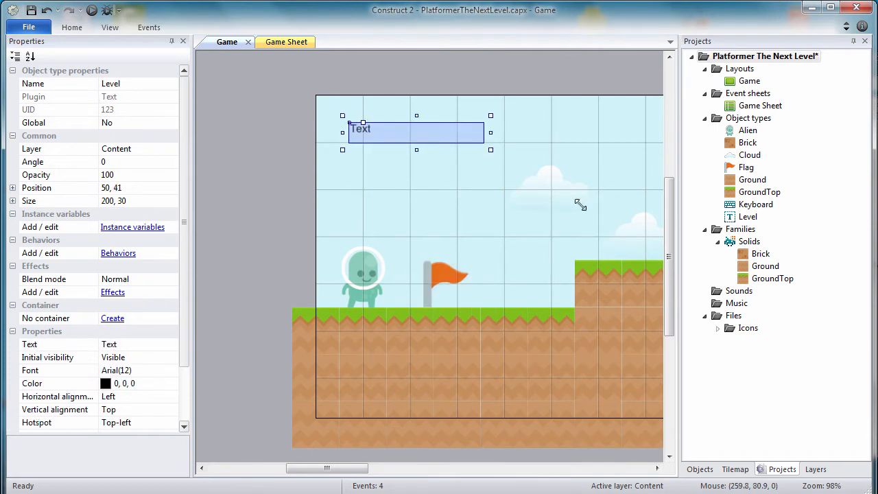
{"action": "left_click_drag", "start_coordinate": [580, 204], "coordinate": [600, 189]}
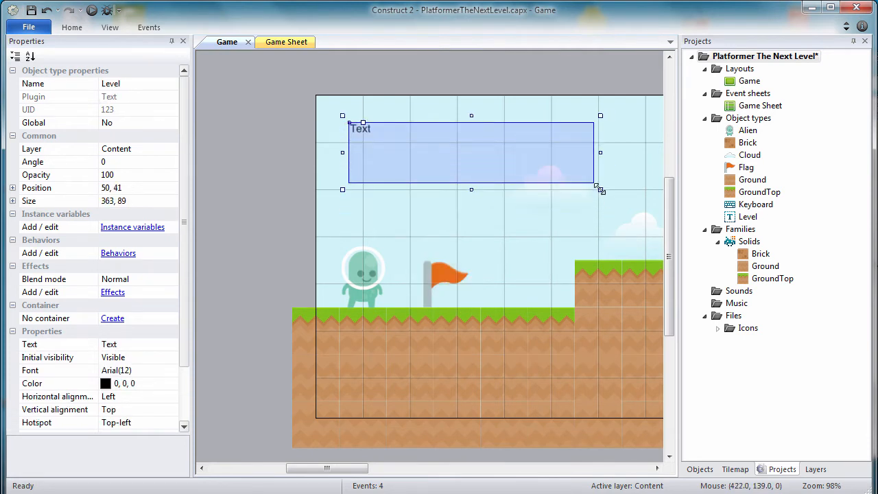
{"action": "left_click", "coordinate": [129, 347]}
{"action": "type", "text": "Level 1"}
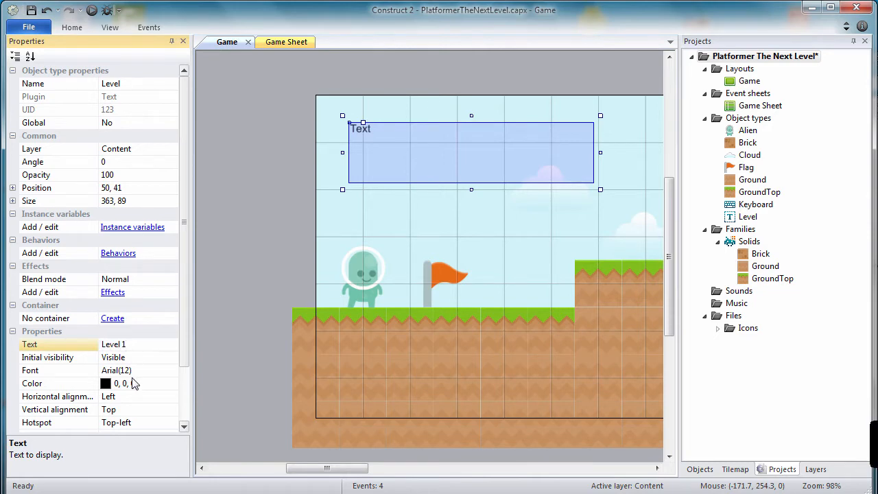
Step: Set the Level text object's font to Georgia, size 72
{"action": "left_click", "coordinate": [133, 370]}
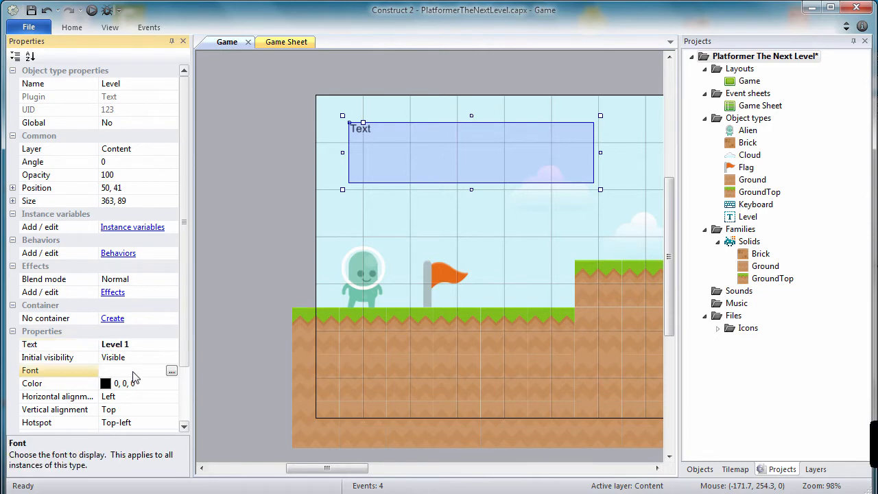
{"action": "left_click", "coordinate": [171, 371]}
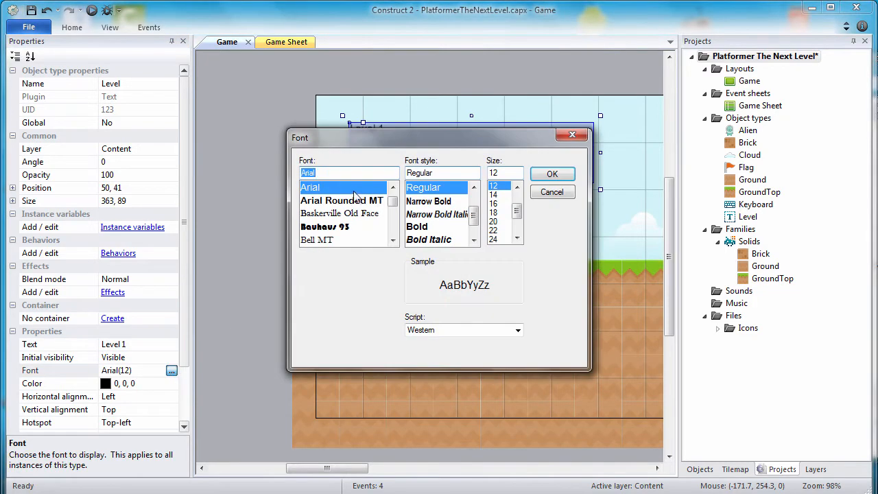
{"action": "type", "text": "ge"}
{"action": "left_click", "coordinate": [331, 195]}
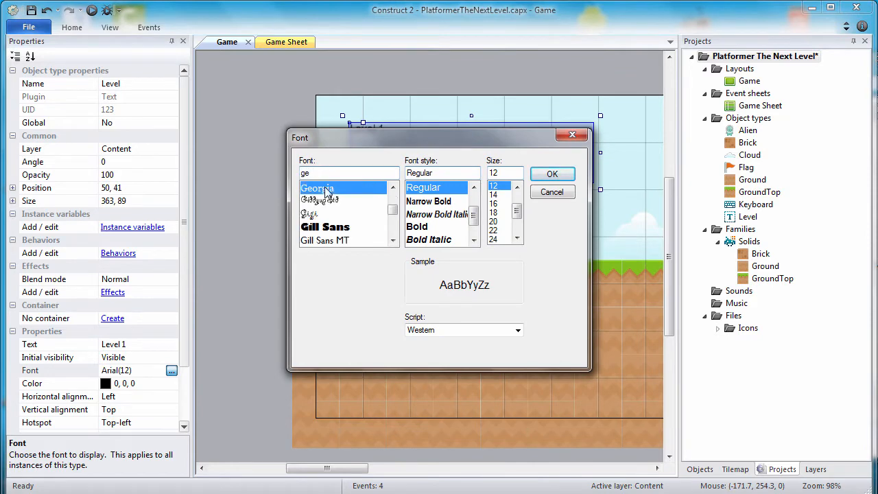
{"action": "left_click_drag", "start_coordinate": [517, 213], "coordinate": [516, 234]}
{"action": "left_click", "coordinate": [493, 238]}
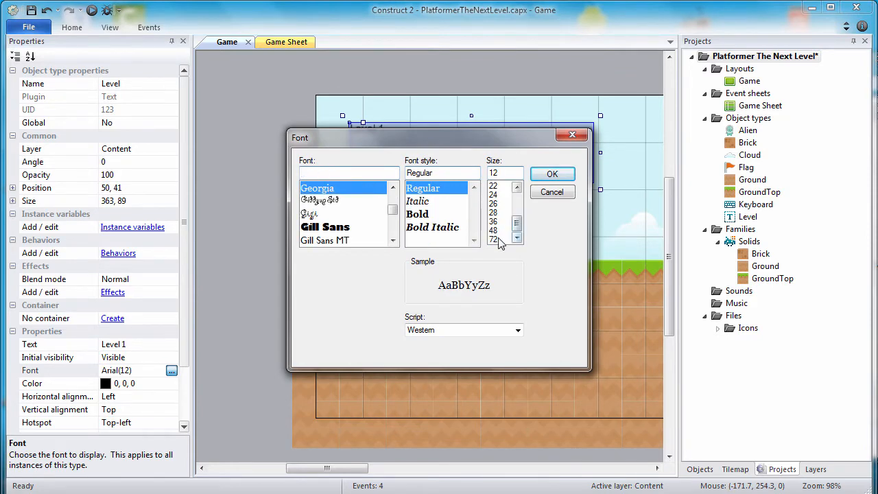
{"action": "left_click", "coordinate": [550, 175]}
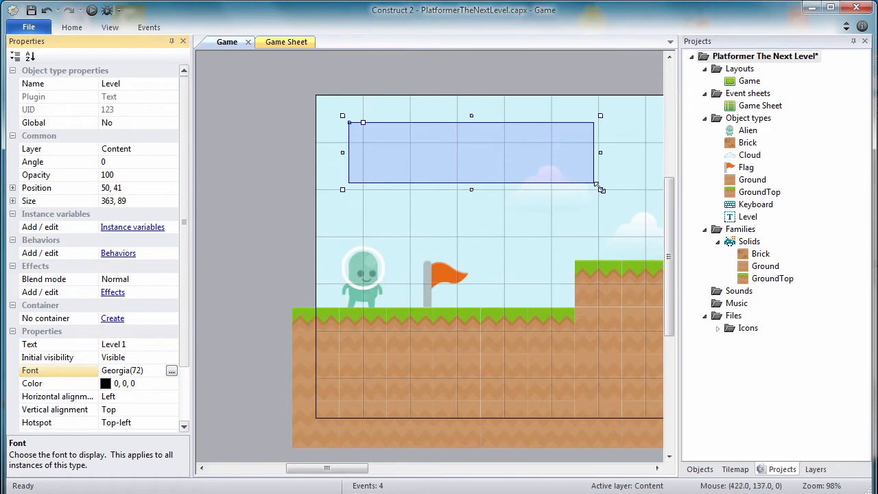
Step: Enlarge the Level text box to about 423 by 126 and set its horizontal alignment to Center
{"action": "left_click_drag", "start_coordinate": [601, 189], "coordinate": [640, 214]}
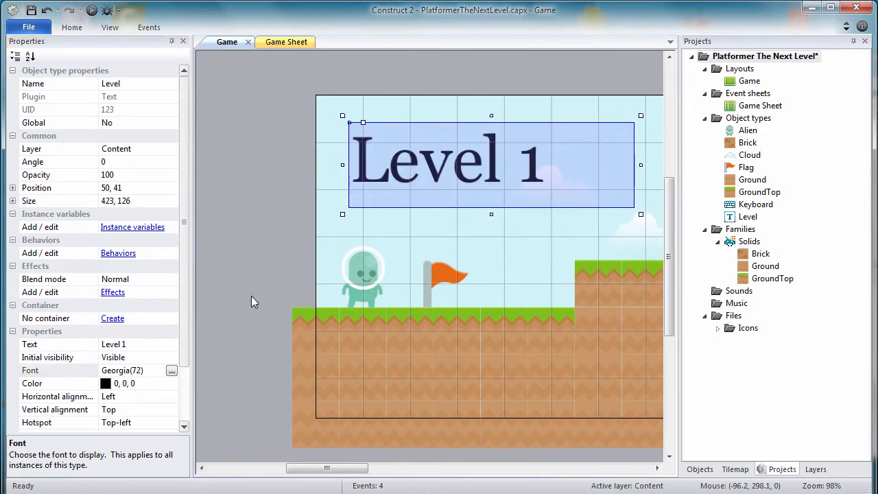
{"action": "left_click", "coordinate": [145, 398]}
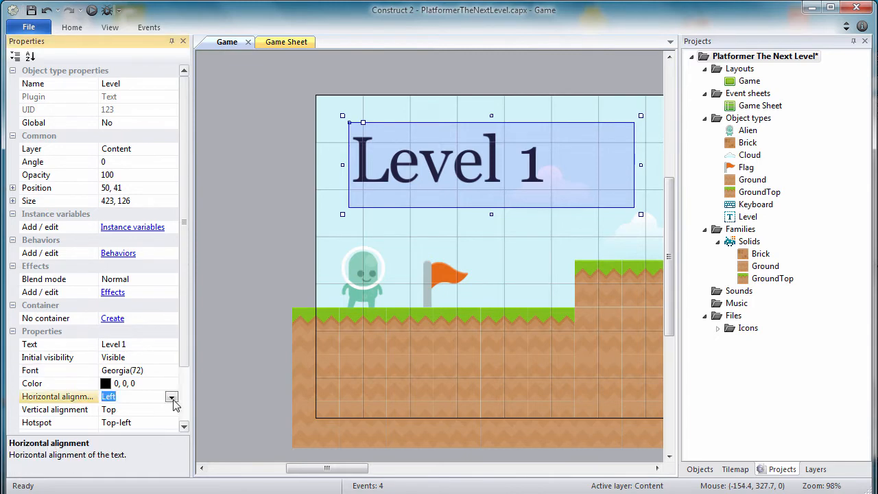
{"action": "left_click", "coordinate": [172, 397]}
{"action": "left_click", "coordinate": [149, 416]}
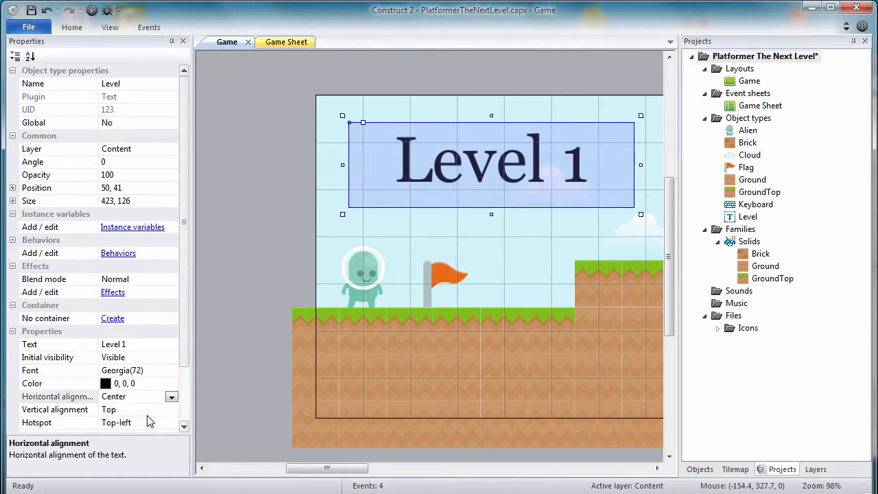
{"action": "left_click", "coordinate": [389, 235]}
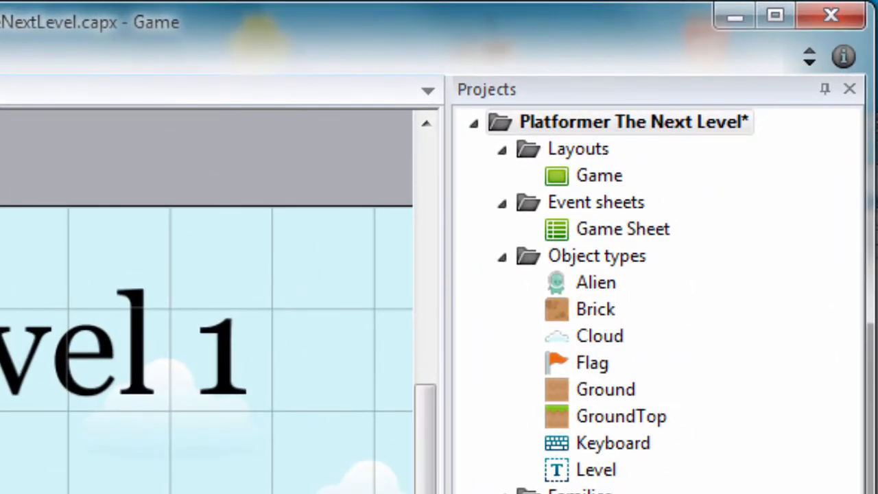
Step: Rename the Game layout as "Level 1"
{"action": "right_click", "coordinate": [608, 178]}
{"action": "left_click", "coordinate": [650, 221]}
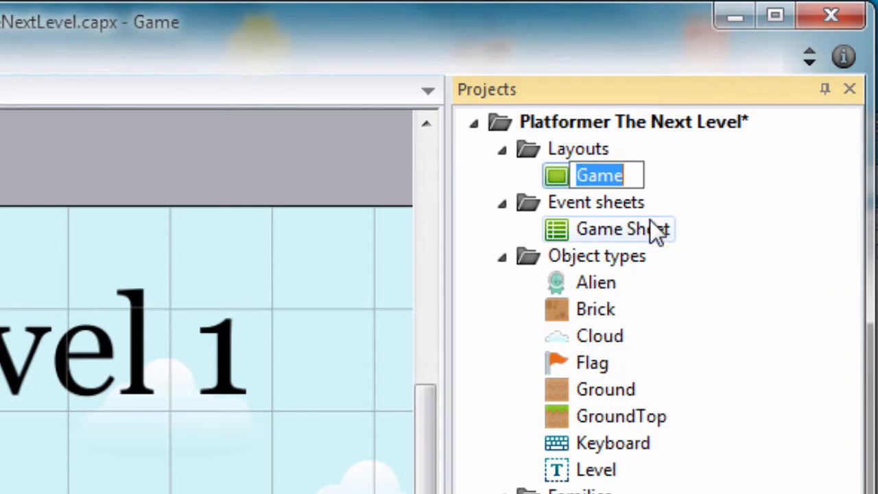
{"action": "type", "text": "Level 1"}
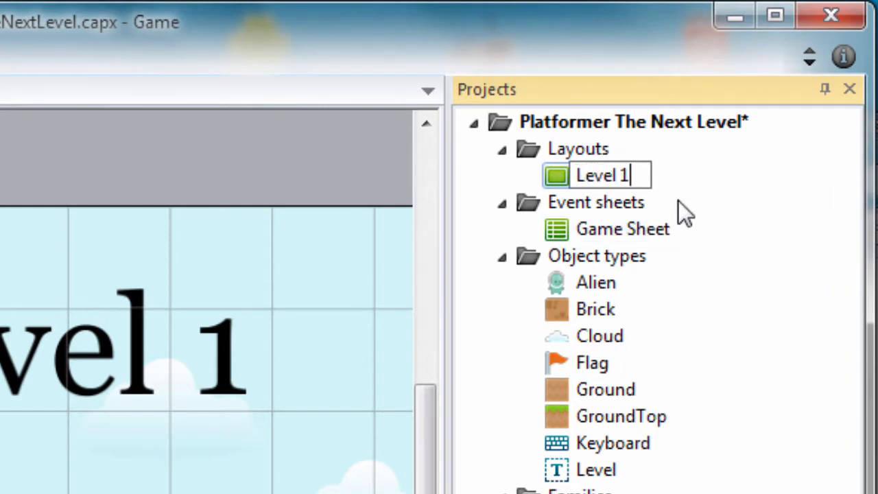
{"action": "key", "text": "Return"}
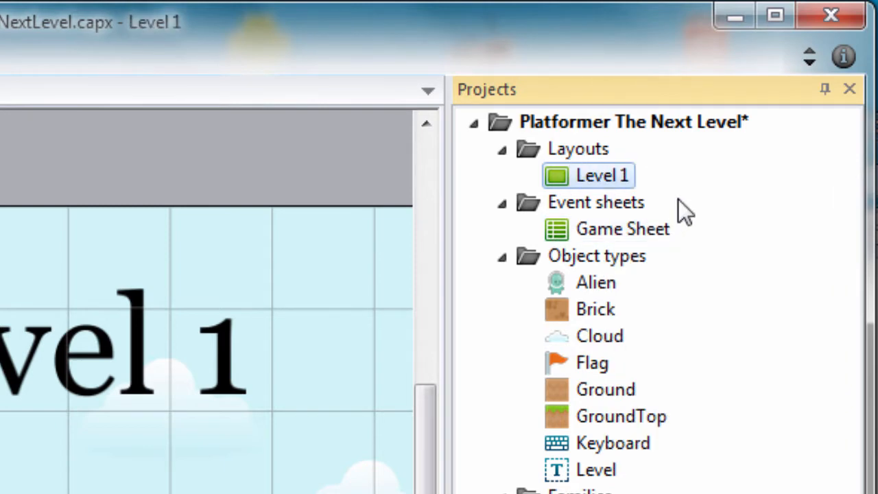
Step: Rename the Game Sheet event sheet as "Level 1 Event Sheet"
{"action": "right_click", "coordinate": [638, 232]}
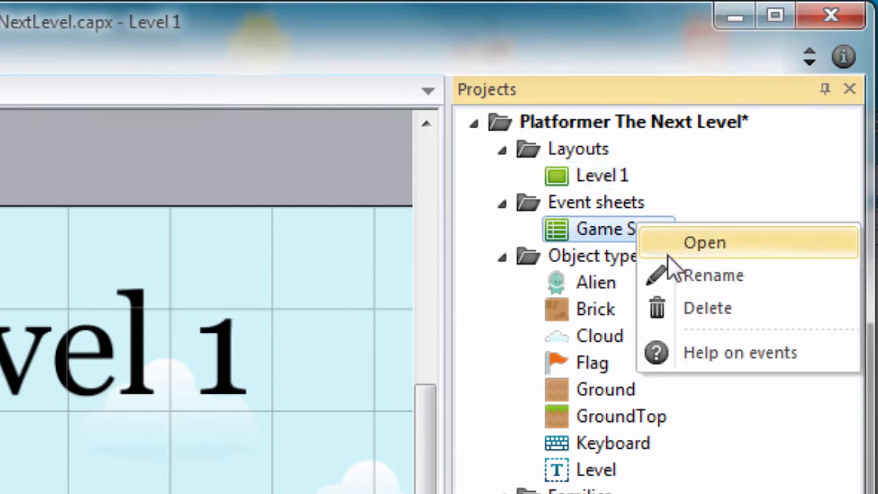
{"action": "left_click", "coordinate": [678, 269]}
{"action": "type", "text": "Lev"}
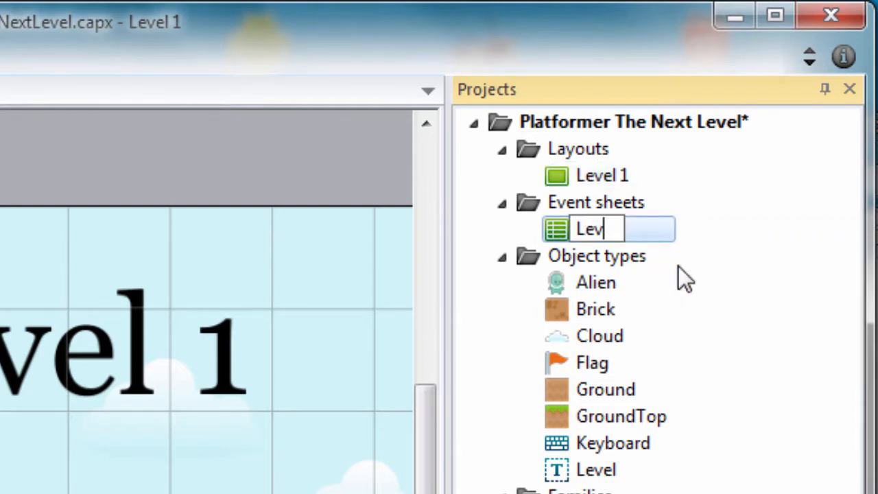
{"action": "type", "text": "el 1 E"}
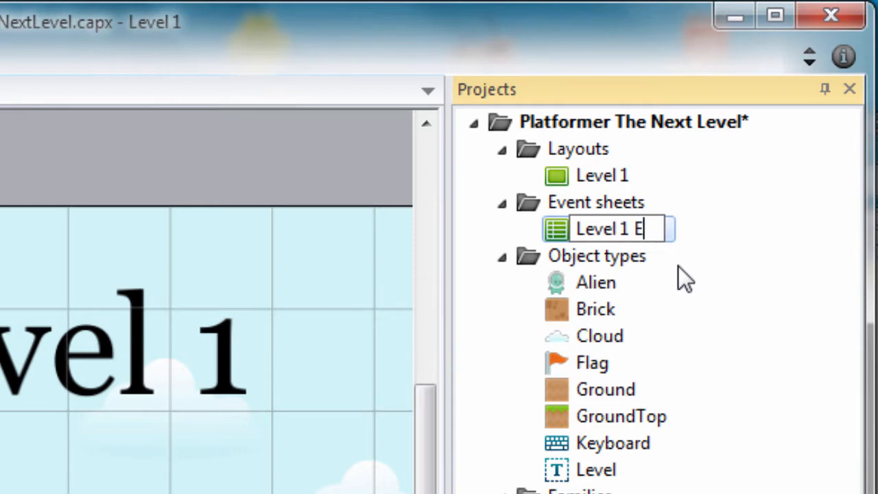
{"action": "type", "text": "vent S"}
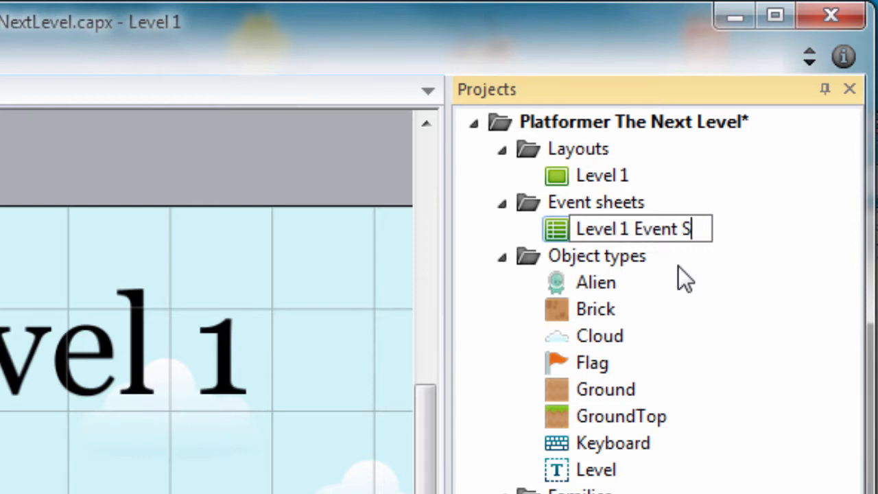
{"action": "type", "text": "heet"}
{"action": "key", "text": "Return"}
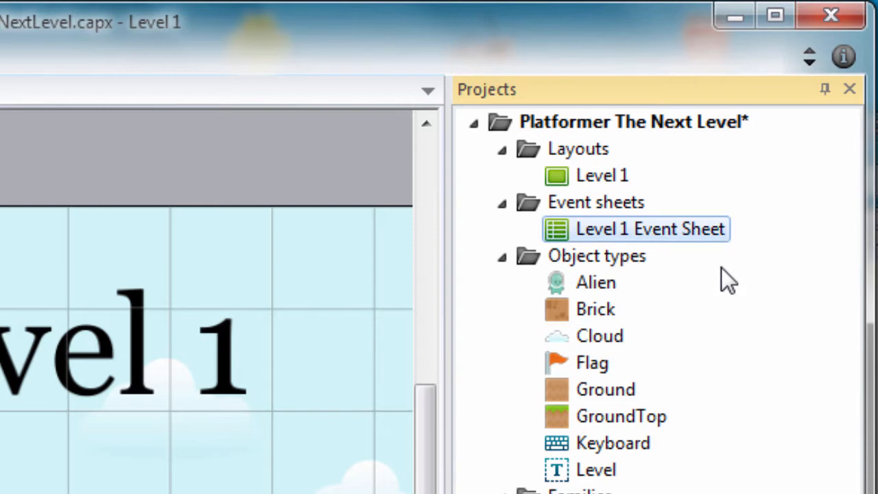
Step: Duplicate the Level 1 layout and name the copy "Level 2"
{"action": "left_click", "coordinate": [602, 176]}
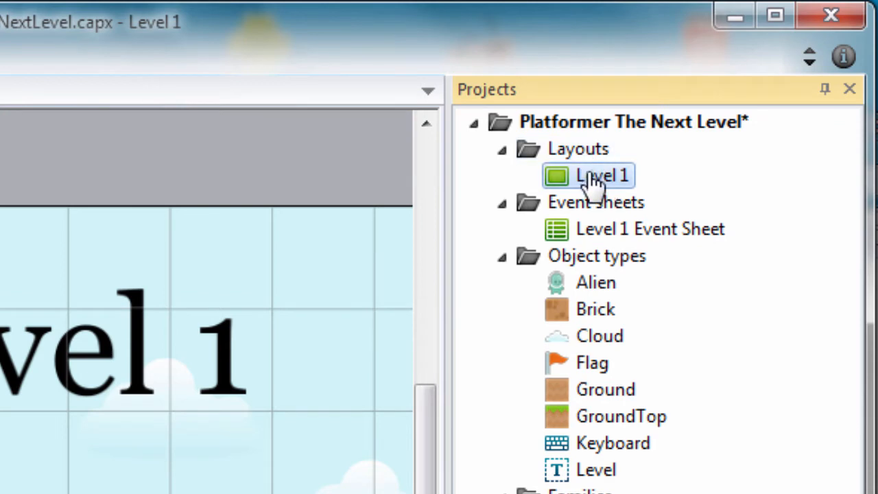
{"action": "right_click", "coordinate": [588, 177]}
{"action": "left_click", "coordinate": [633, 289]}
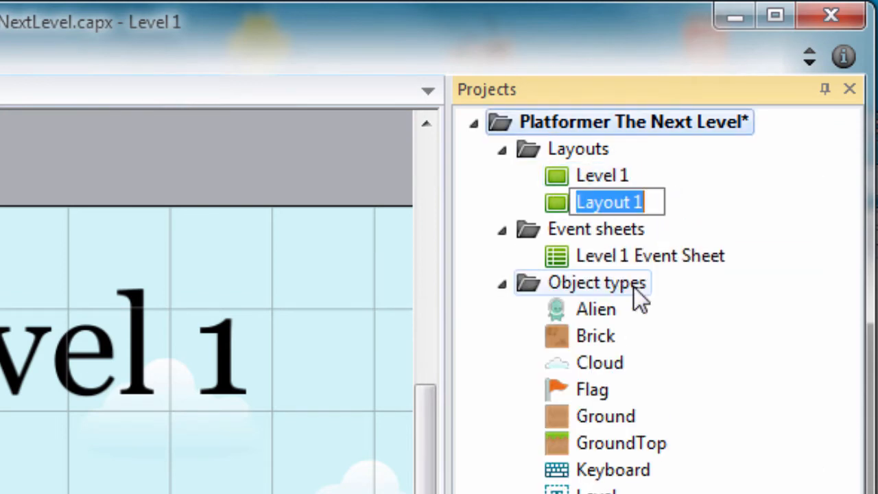
{"action": "type", "text": "LE"}
{"action": "key", "text": "BackSpace"}
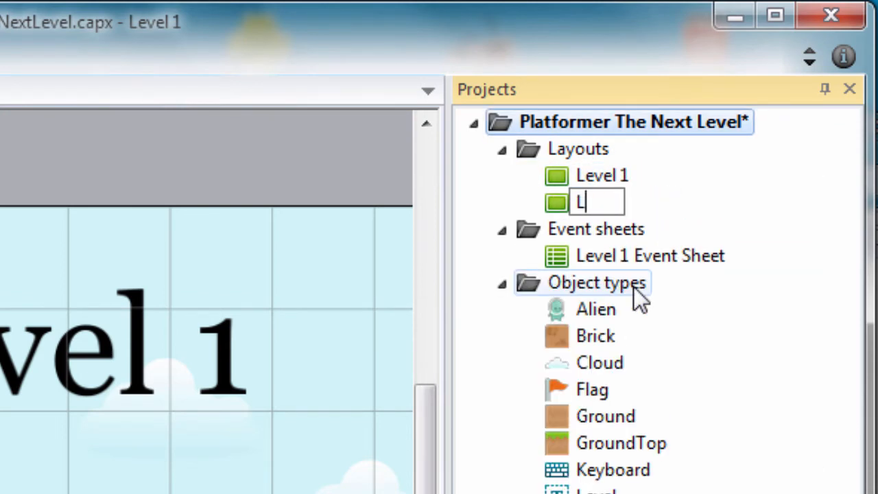
{"action": "type", "text": "evel 2"}
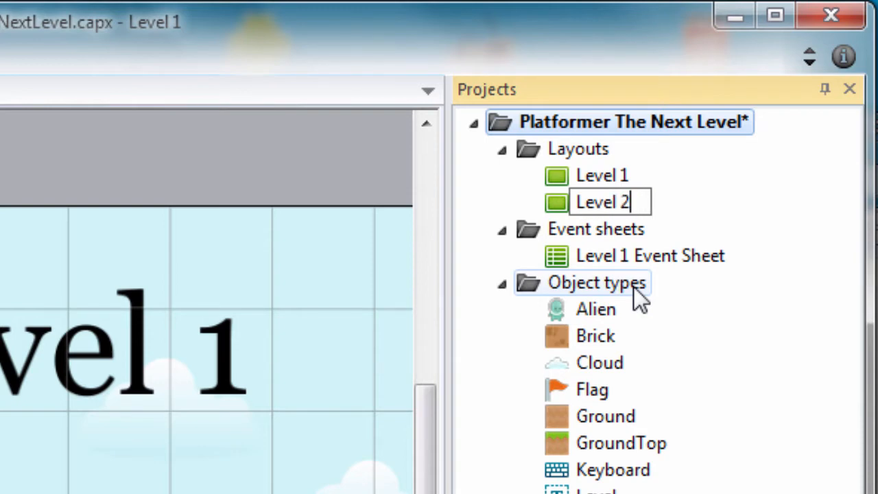
{"action": "key", "text": "Return"}
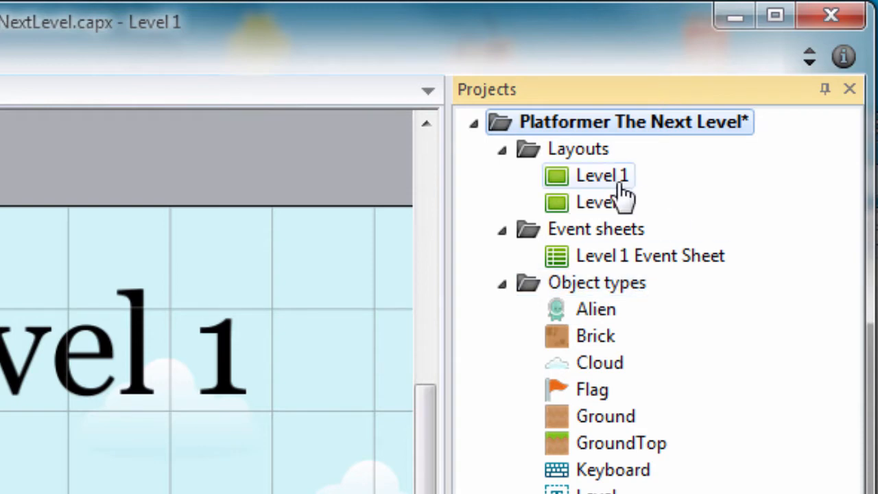
Step: Make another duplicate of the Level 1 layout and name it "Level 3"
{"action": "right_click", "coordinate": [619, 180]}
{"action": "left_click", "coordinate": [664, 300]}
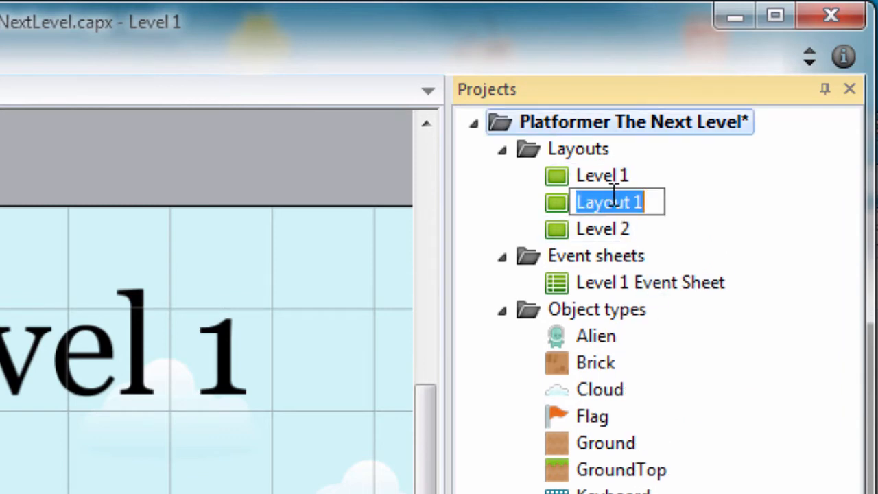
{"action": "type", "text": "Level"}
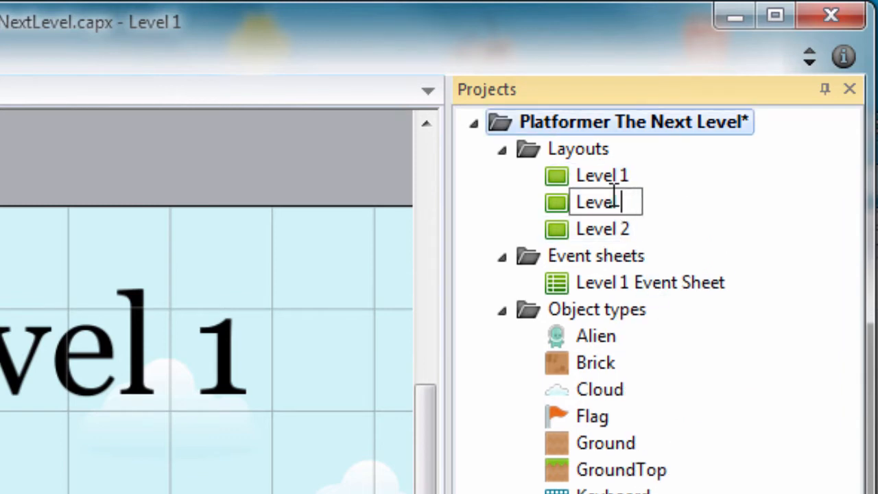
{"action": "type", "text": " 3"}
{"action": "key", "text": "Return"}
Step: Duplicate the Level 1 layout again, naming the copy "Level 4"
{"action": "right_click", "coordinate": [594, 185]}
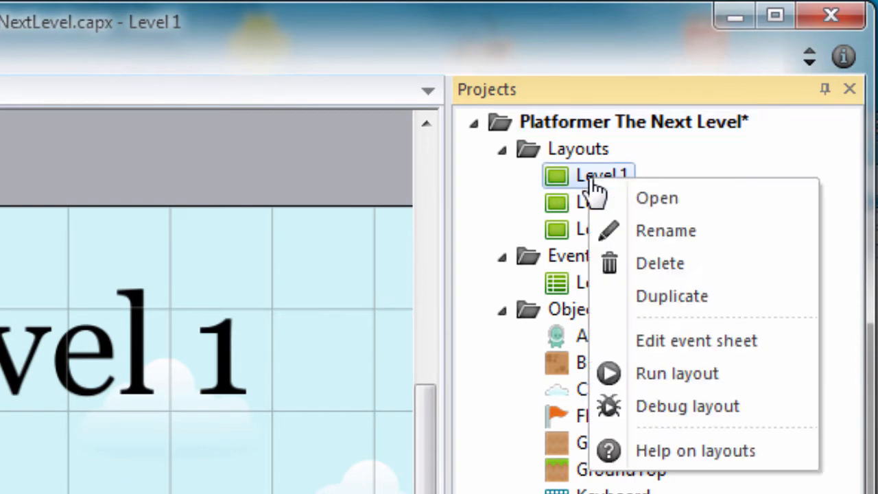
{"action": "left_click", "coordinate": [641, 297]}
{"action": "type", "text": "Level 4"}
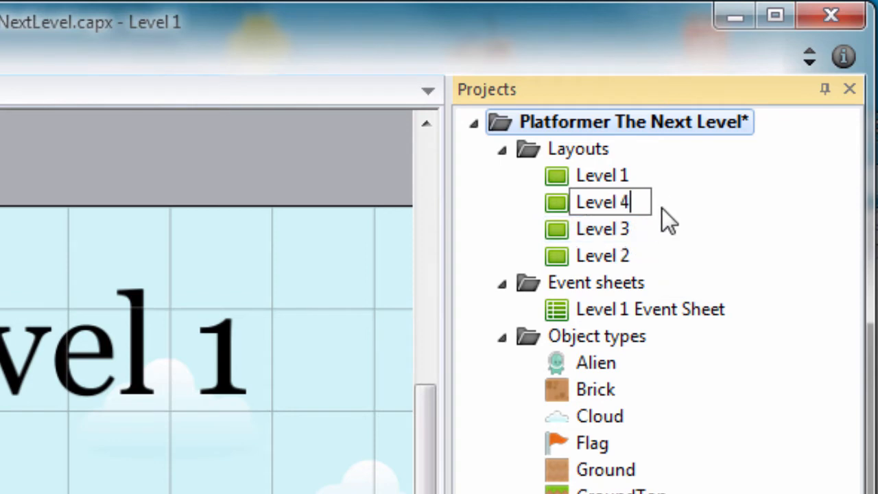
{"action": "key", "text": "Return"}
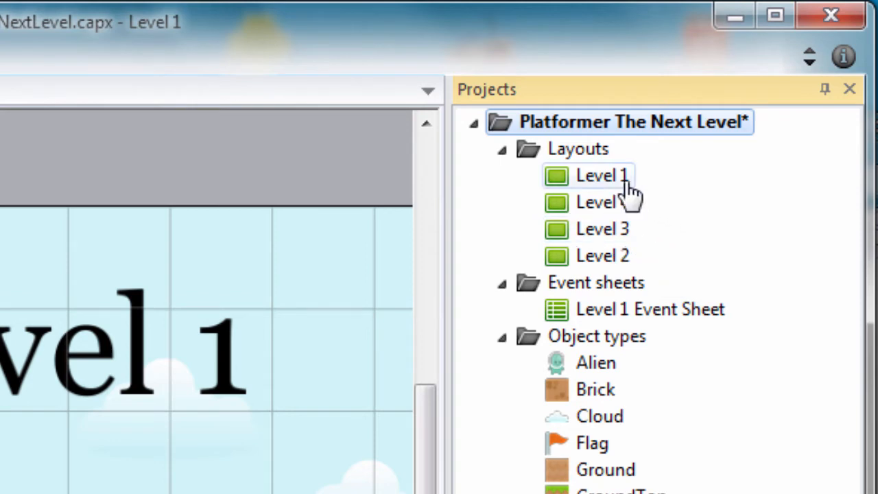
Step: Create one more copy of the Level 1 layout and name it "Level 5"
{"action": "right_click", "coordinate": [608, 181]}
{"action": "left_click", "coordinate": [652, 299]}
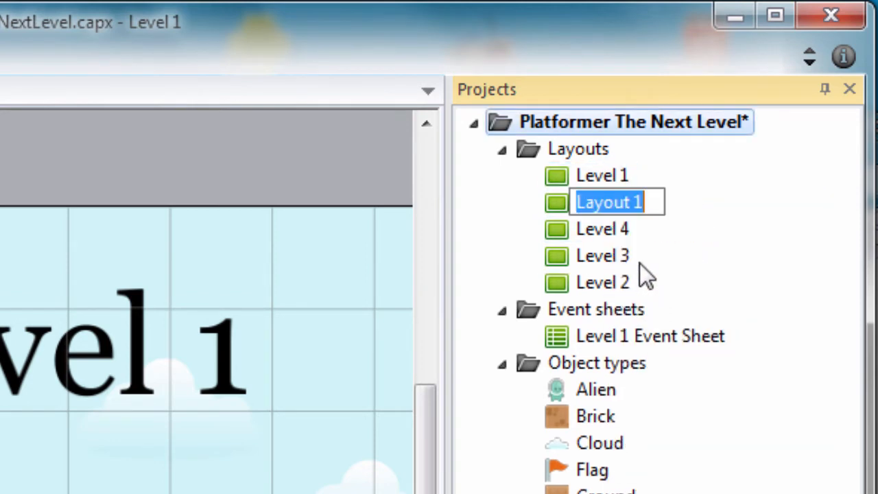
{"action": "type", "text": "Level"}
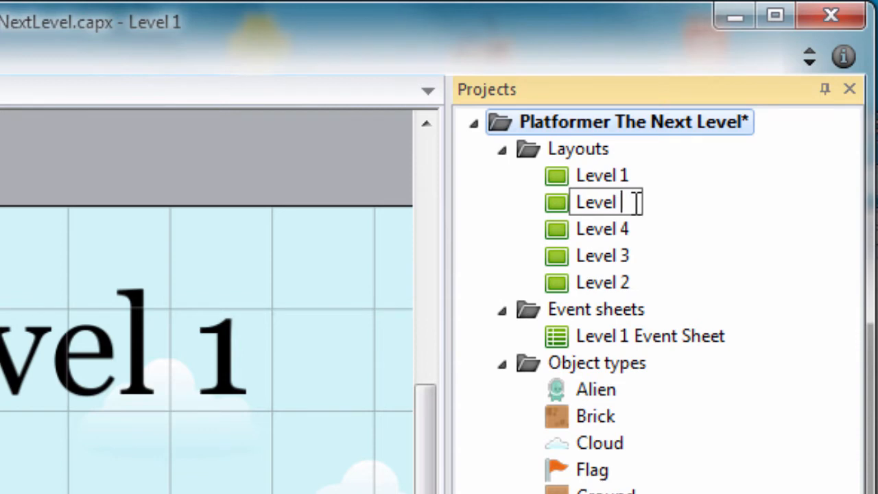
{"action": "type", "text": " 5"}
{"action": "key", "text": "Return"}
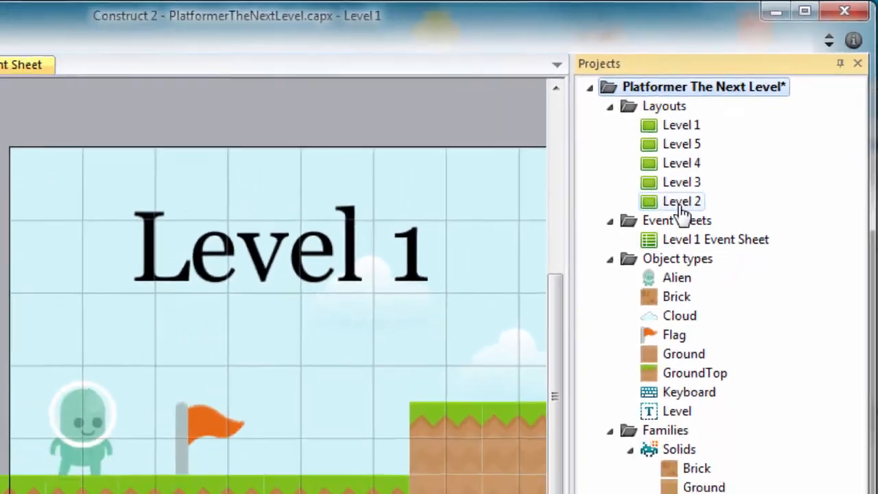
Step: Open the Level 2 layout and change its title text to "Level 2"
{"action": "double_click", "coordinate": [596, 281]}
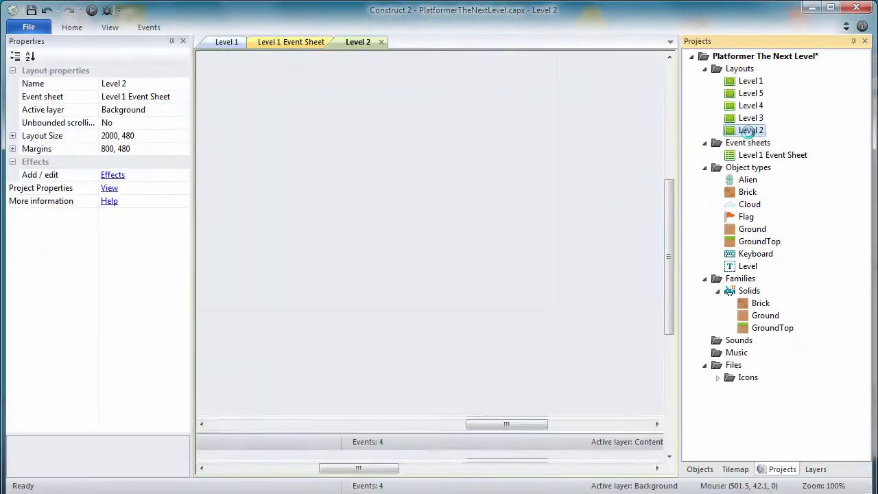
{"action": "left_click", "coordinate": [371, 165]}
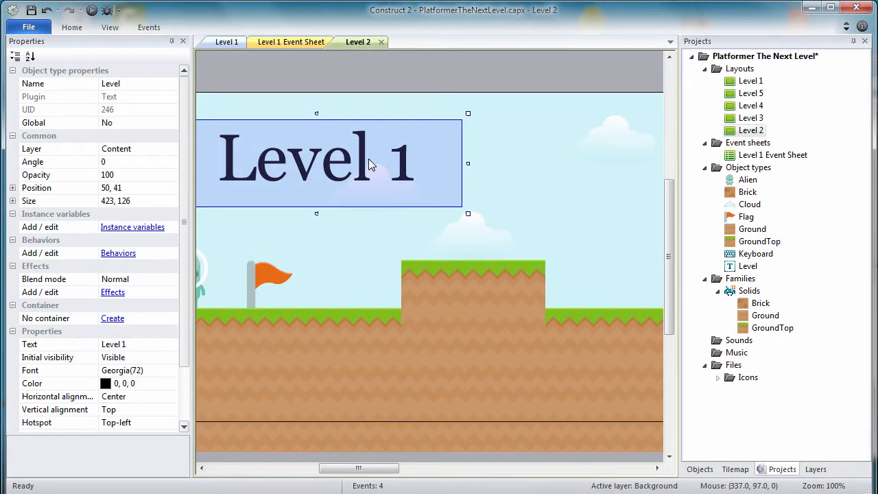
{"action": "left_click", "coordinate": [141, 345]}
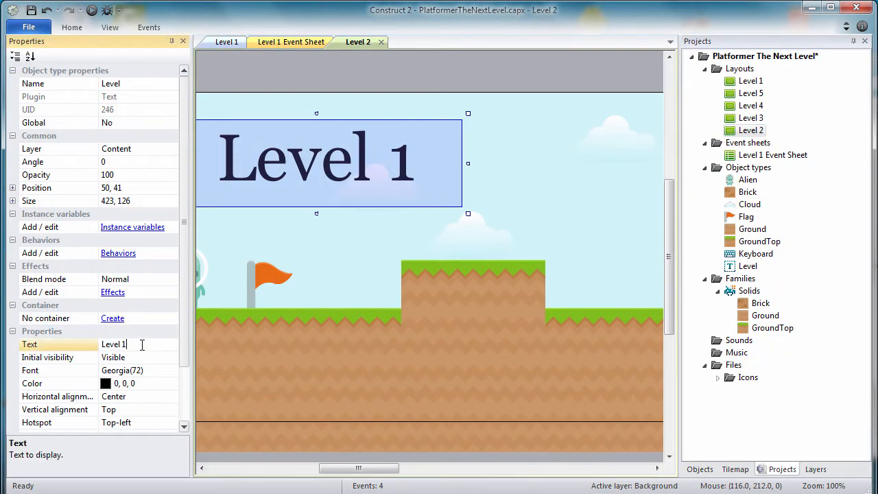
{"action": "left_click", "coordinate": [149, 359]}
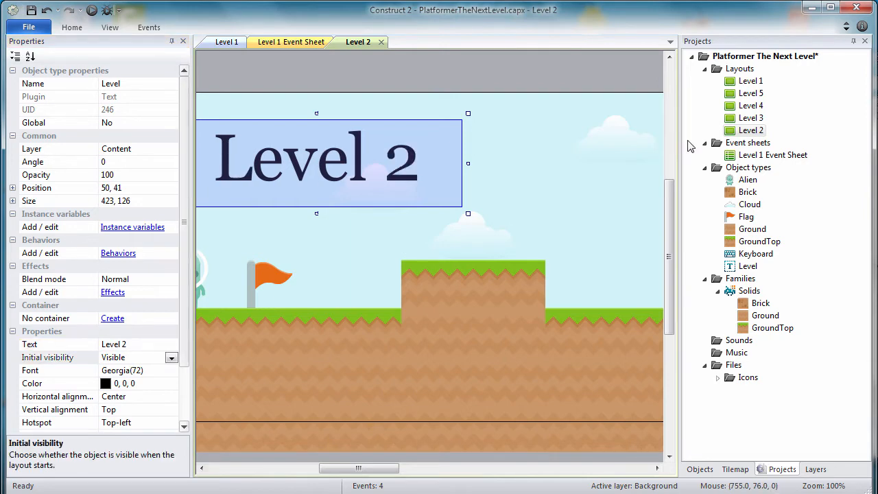
Step: Open the Level 3 layout and set its title text to "Level 3"
{"action": "double_click", "coordinate": [750, 118]}
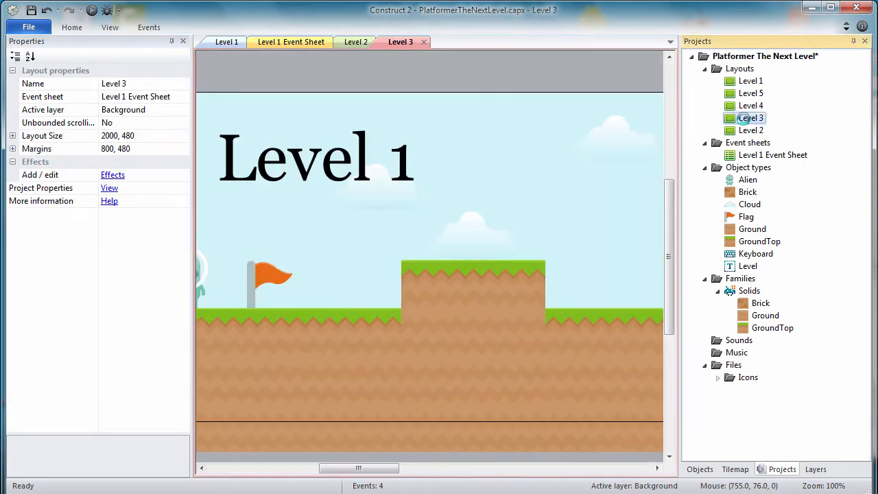
{"action": "left_click", "coordinate": [388, 162]}
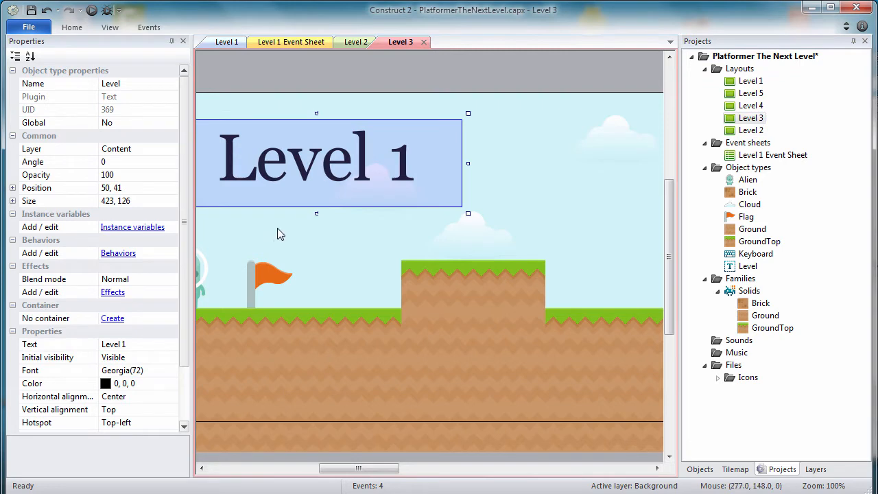
{"action": "left_click", "coordinate": [132, 345]}
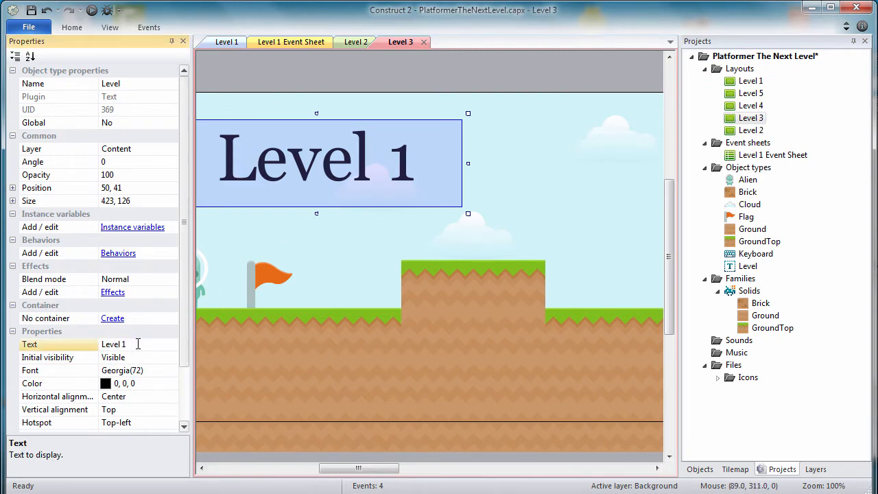
{"action": "type", "text": "Level 3"}
{"action": "left_click", "coordinate": [304, 240]}
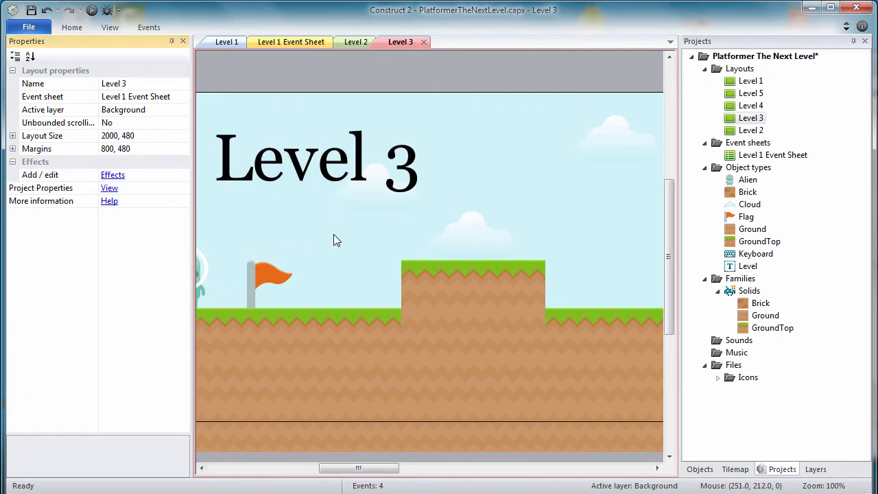
Step: Open the Level 4 layout and make its title text read "Level 4"
{"action": "double_click", "coordinate": [751, 105]}
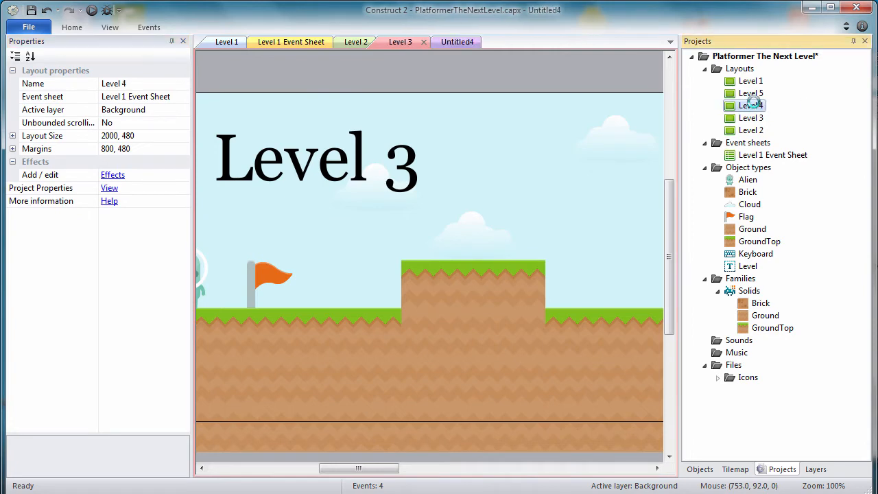
{"action": "left_click", "coordinate": [238, 153]}
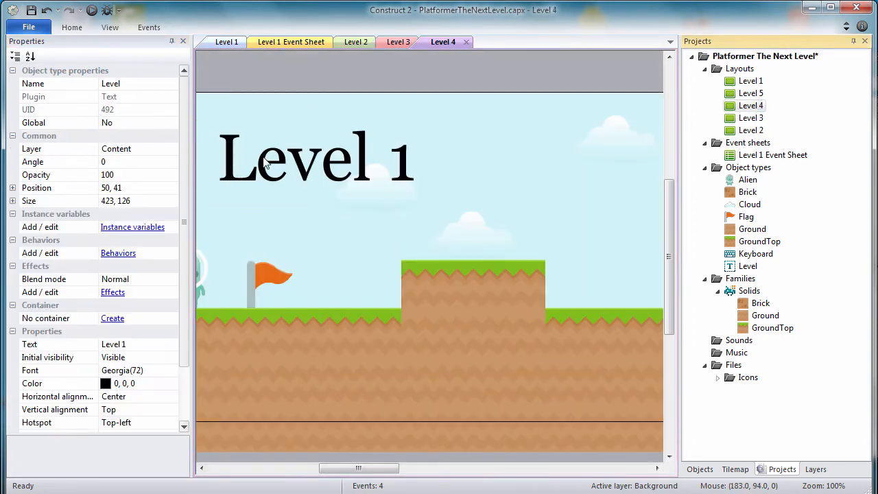
{"action": "left_click", "coordinate": [129, 344]}
{"action": "left_click", "coordinate": [133, 343]}
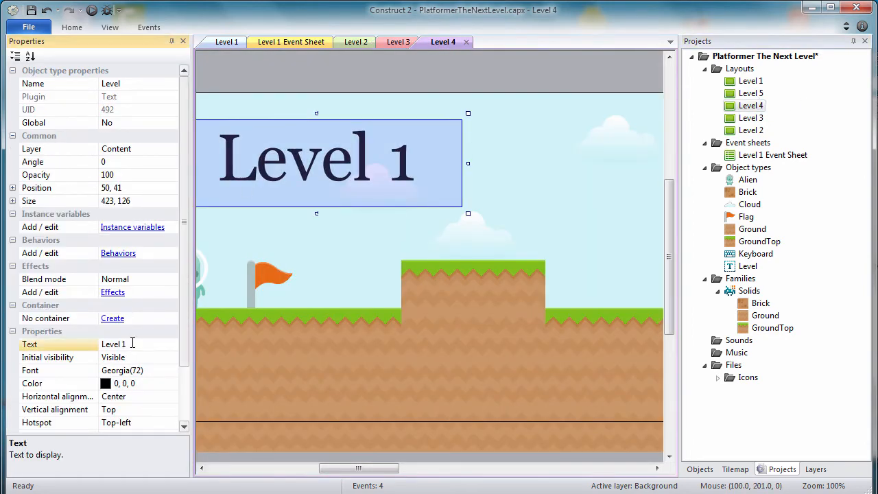
{"action": "left_click", "coordinate": [364, 255]}
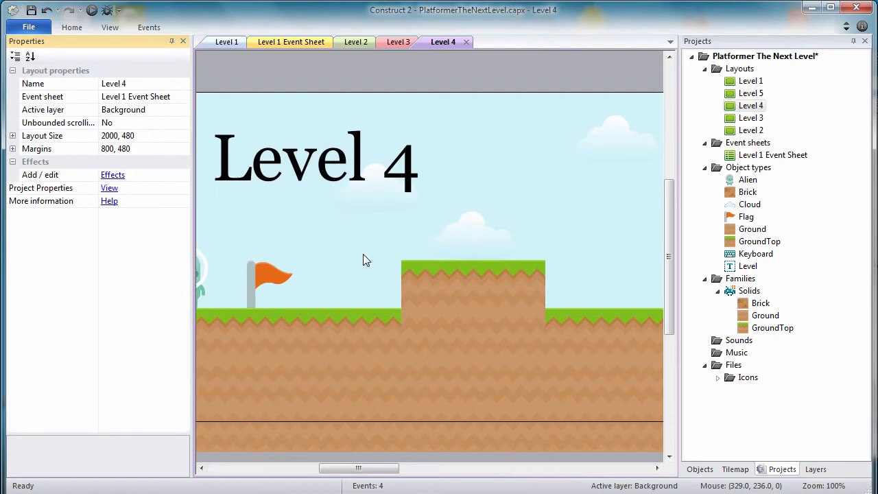
Step: Open the Level 5 layout and update its title text to "Level 5"
{"action": "double_click", "coordinate": [751, 94]}
{"action": "left_click", "coordinate": [375, 166]}
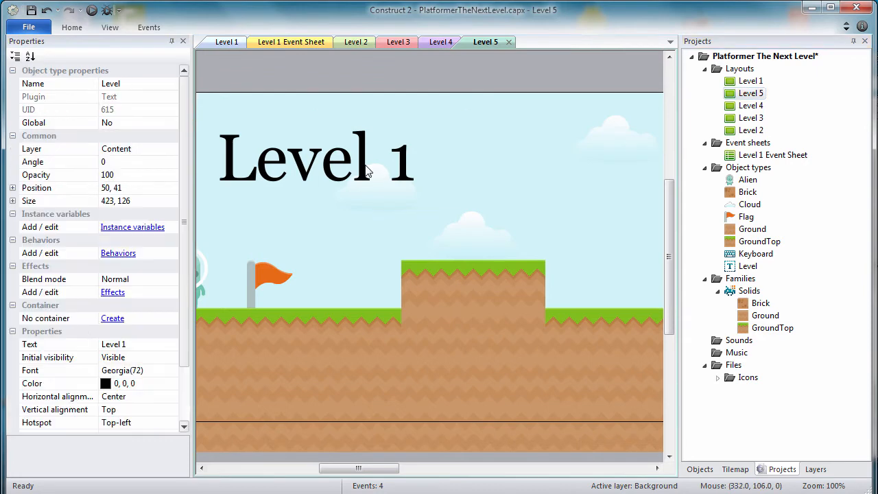
{"action": "left_click", "coordinate": [138, 345]}
{"action": "left_click", "coordinate": [139, 344]}
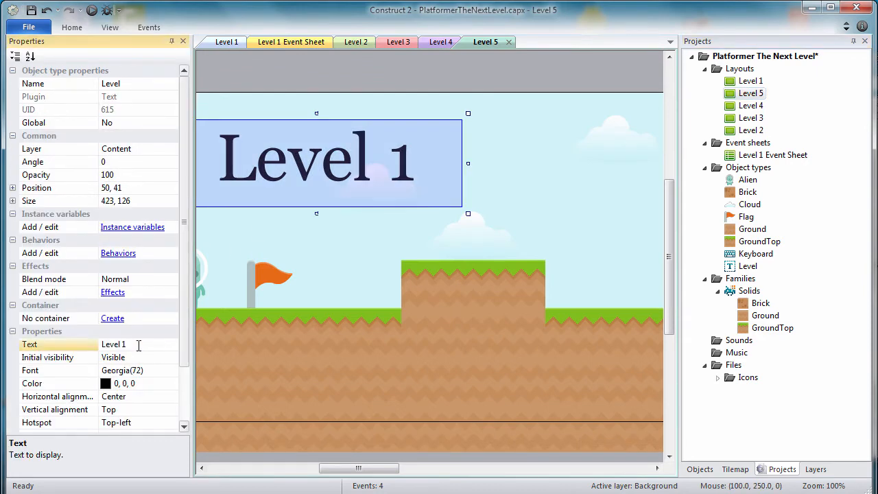
{"action": "left_click", "coordinate": [345, 260]}
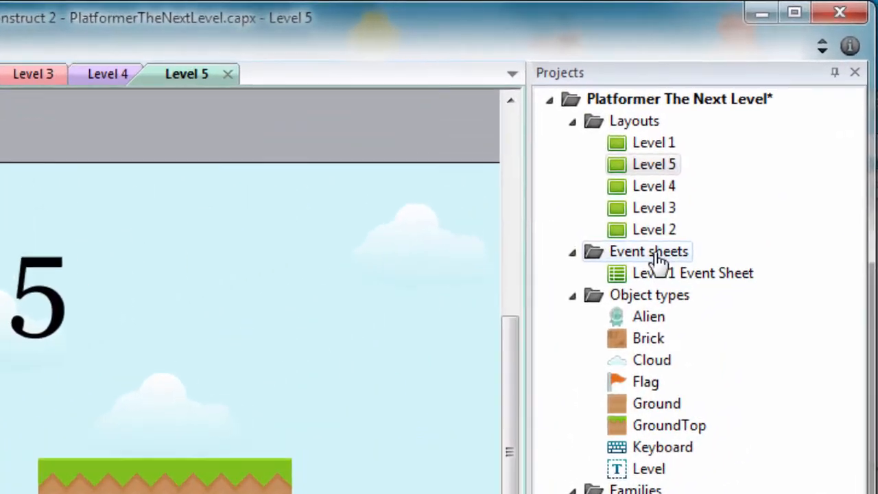
Step: Add a new event sheet to the project and name it "Level 2 Event Sheet"
{"action": "left_click", "coordinate": [752, 145]}
{"action": "right_click", "coordinate": [643, 277]}
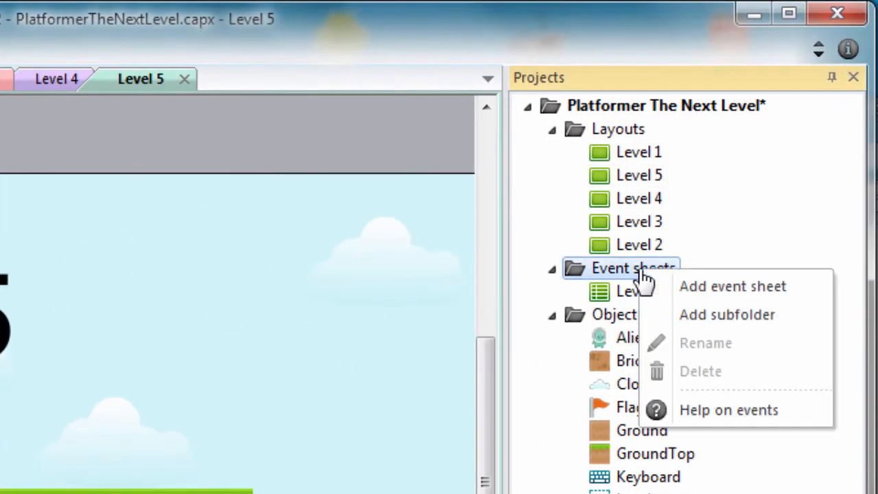
{"action": "left_click", "coordinate": [678, 291]}
{"action": "type", "text": "Level"}
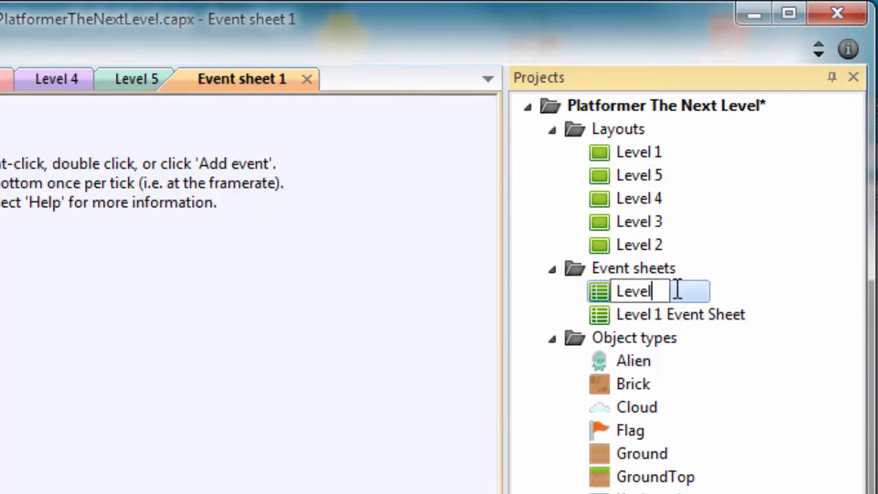
{"action": "type", "text": " 2 eVENT"}
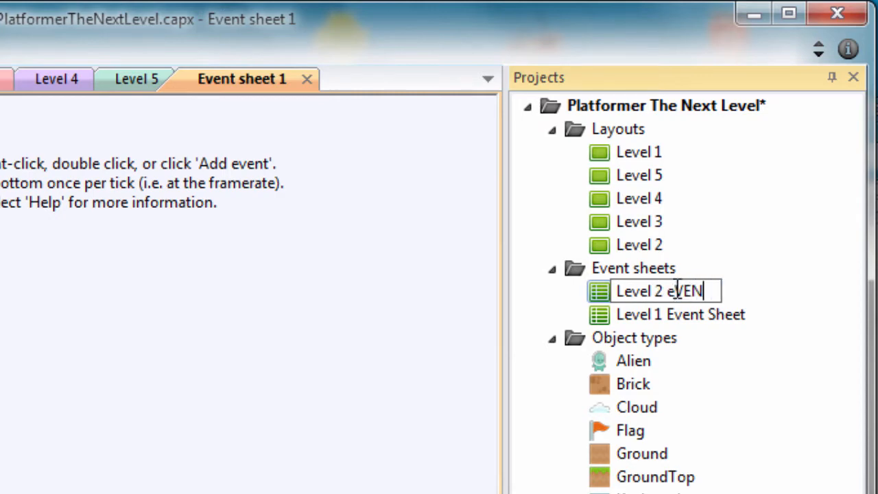
{"action": "key", "text": "BackSpace"}
{"action": "key", "text": "BackSpace"}
{"action": "key", "text": "BackSpace"}
{"action": "key", "text": "BackSpace"}
{"action": "key", "text": "BackSpace"}
{"action": "type", "text": "Event Sheet"}
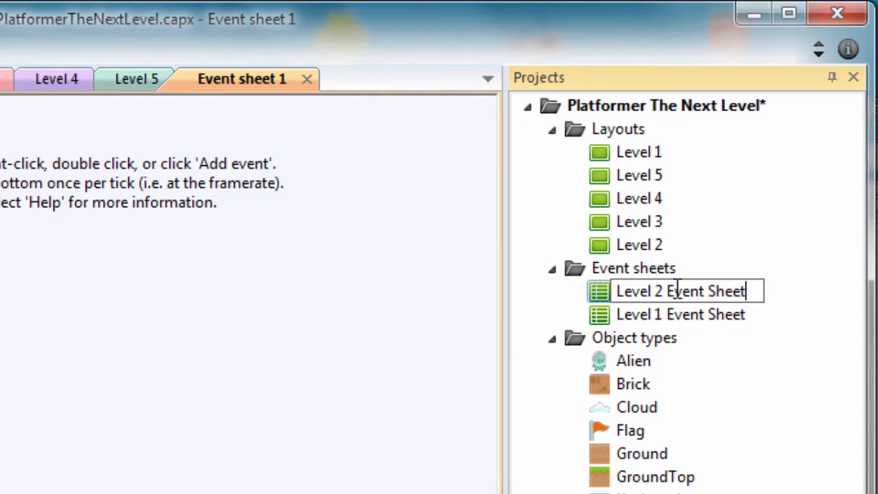
{"action": "key", "text": "Return"}
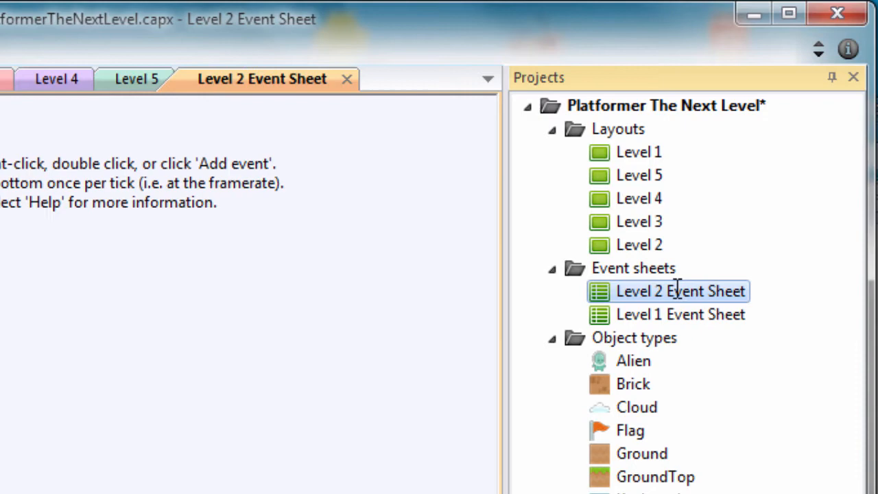
Step: Add another event sheet to the project, named "Level 3 Event Sheet"
{"action": "right_click", "coordinate": [643, 273]}
{"action": "left_click", "coordinate": [670, 298]}
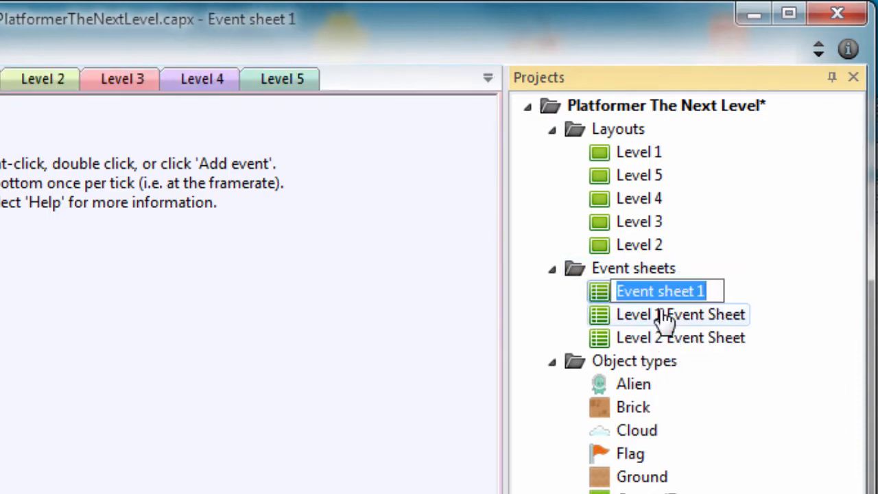
{"action": "type", "text": "Level 3"}
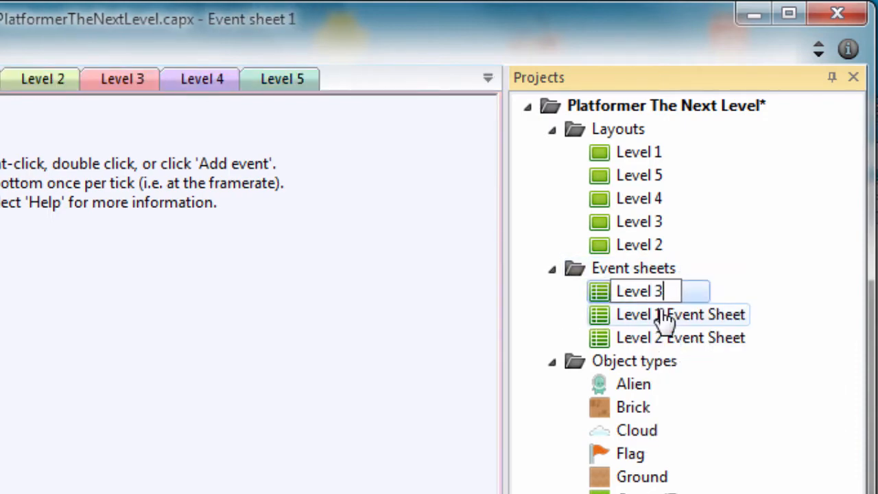
{"action": "type", "text": " e"}
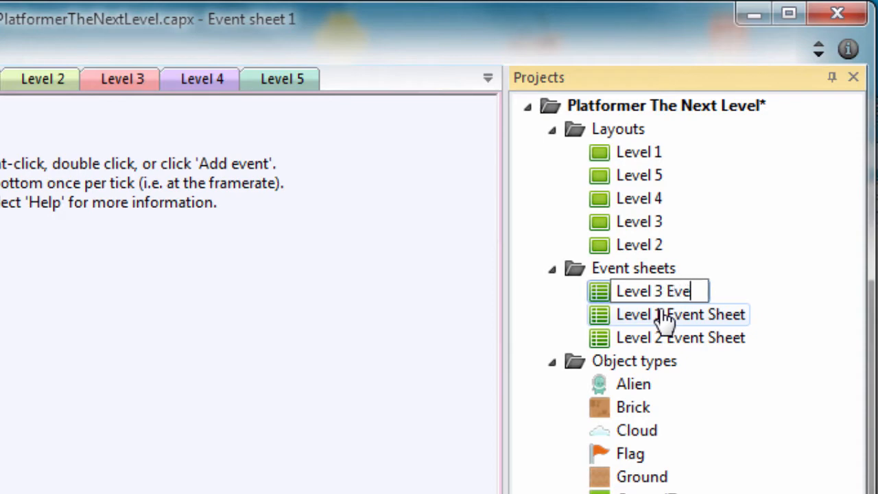
{"action": "type", "text": "vent Sheet"}
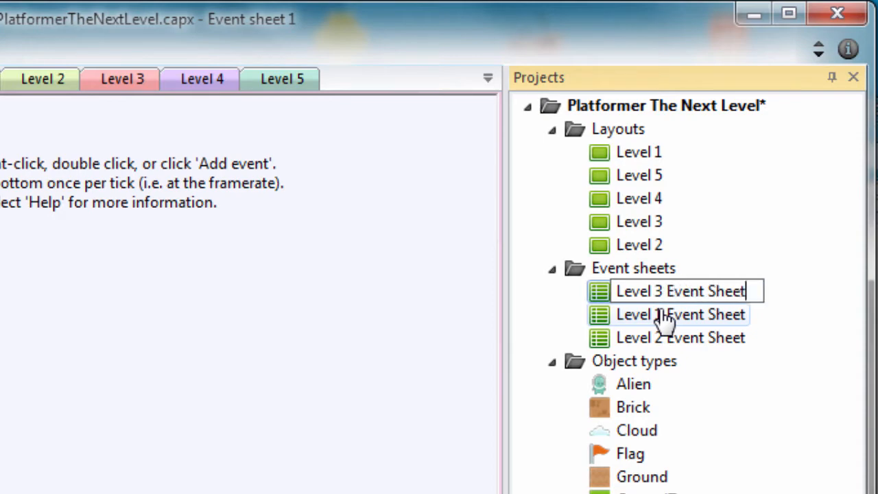
Step: Create an event sheet for the fourth level and name it "Level 4 Event Sheet"
{"action": "right_click", "coordinate": [638, 271]}
{"action": "left_click", "coordinate": [659, 290]}
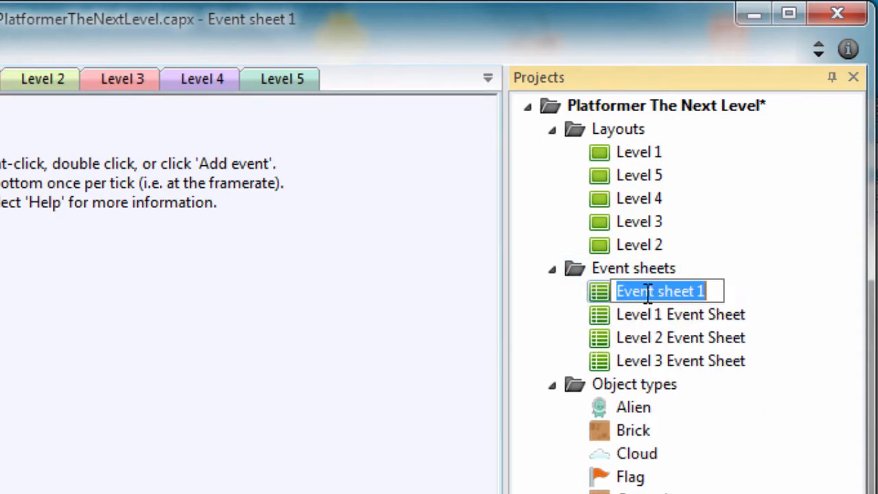
{"action": "type", "text": "Level 4"}
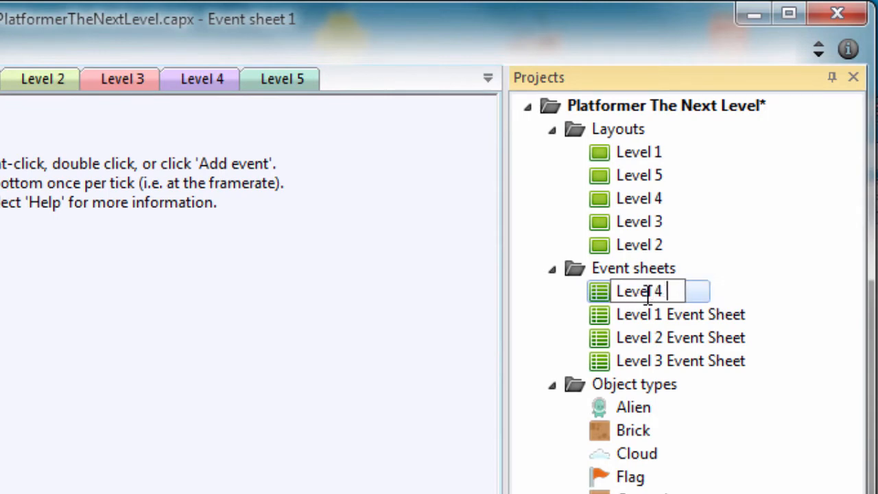
{"action": "type", "text": " Eve"}
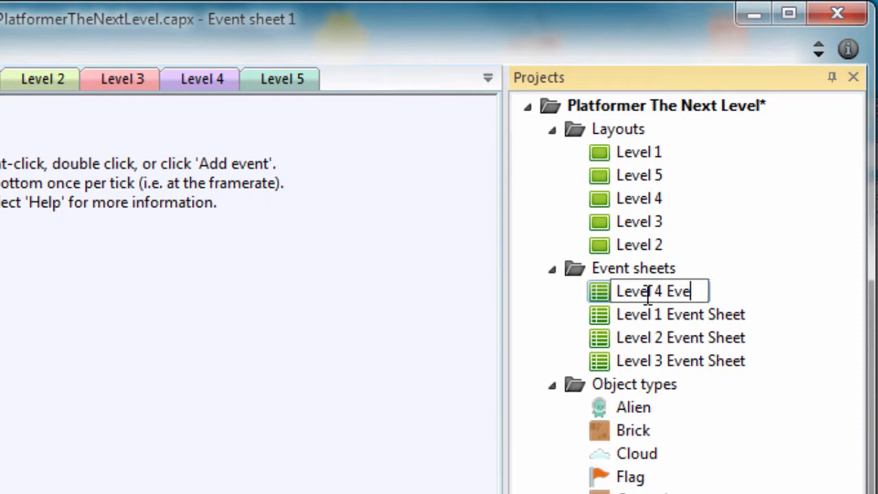
{"action": "type", "text": "nt Sheet"}
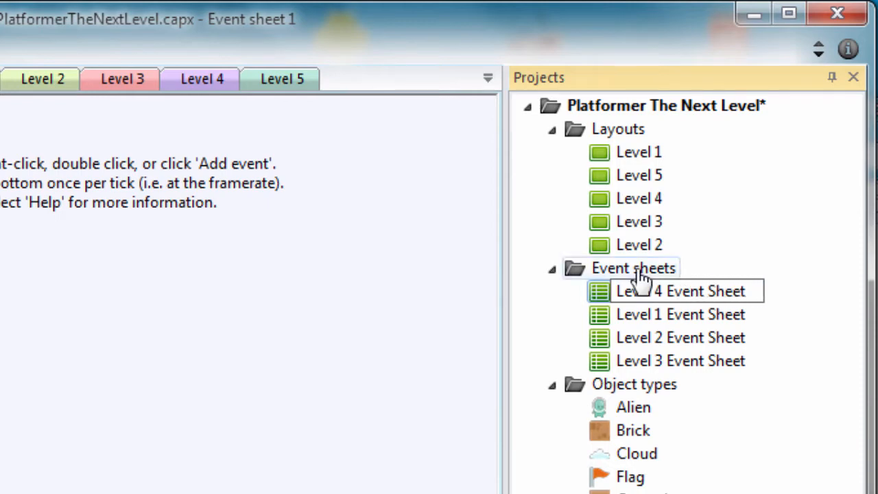
Step: Create one more event sheet in the project and name it "Level 5 Event Sheet"
{"action": "right_click", "coordinate": [635, 270]}
{"action": "left_click", "coordinate": [675, 291]}
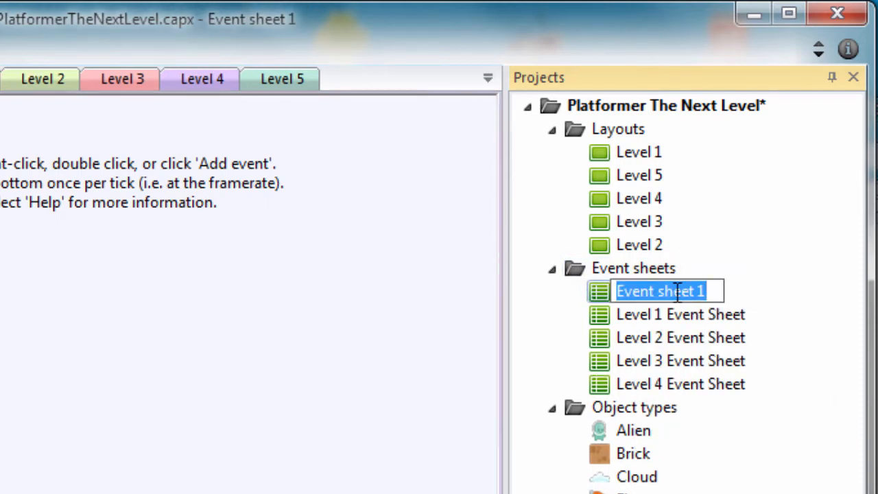
{"action": "type", "text": "Level 5"}
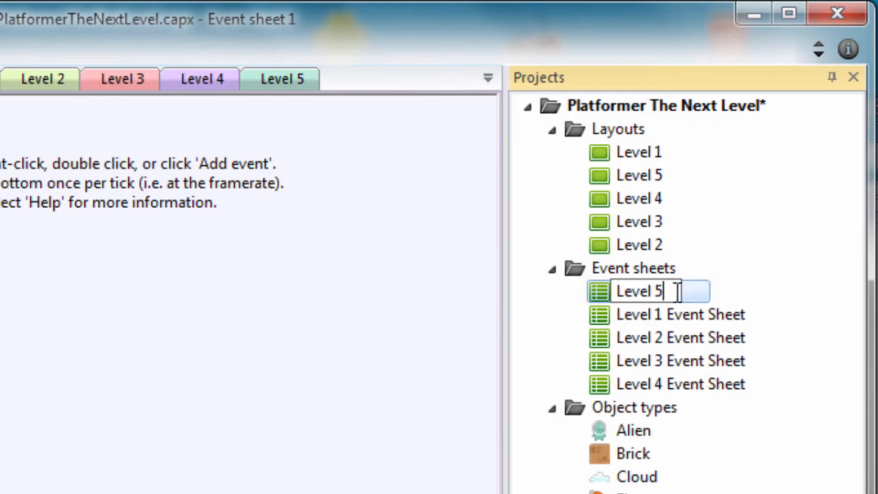
{"action": "type", "text": " Event S"}
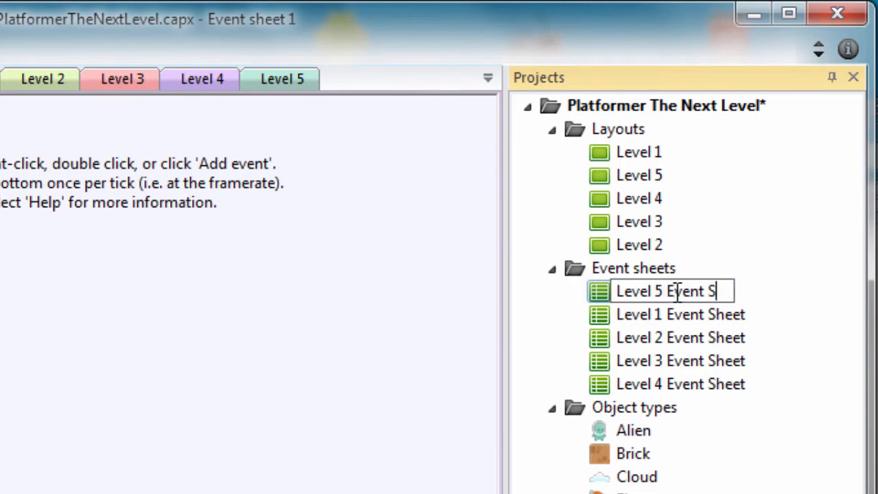
{"action": "type", "text": "heet"}
{"action": "key", "text": "Return"}
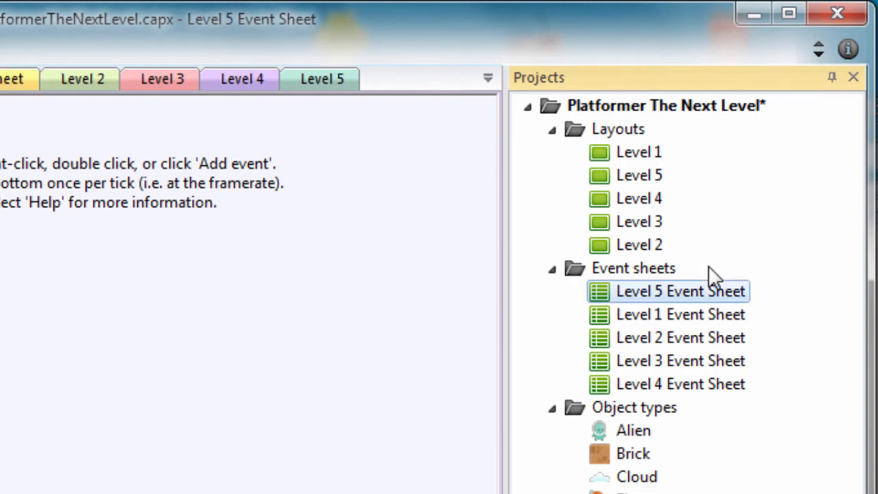
Step: Open the Level 2 layout and change the event sheet assigned to it
{"action": "double_click", "coordinate": [641, 153]}
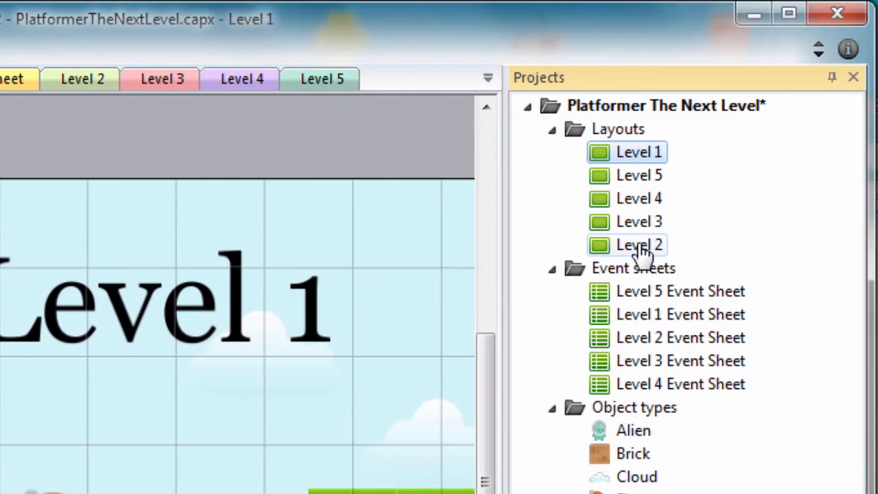
{"action": "double_click", "coordinate": [794, 245]}
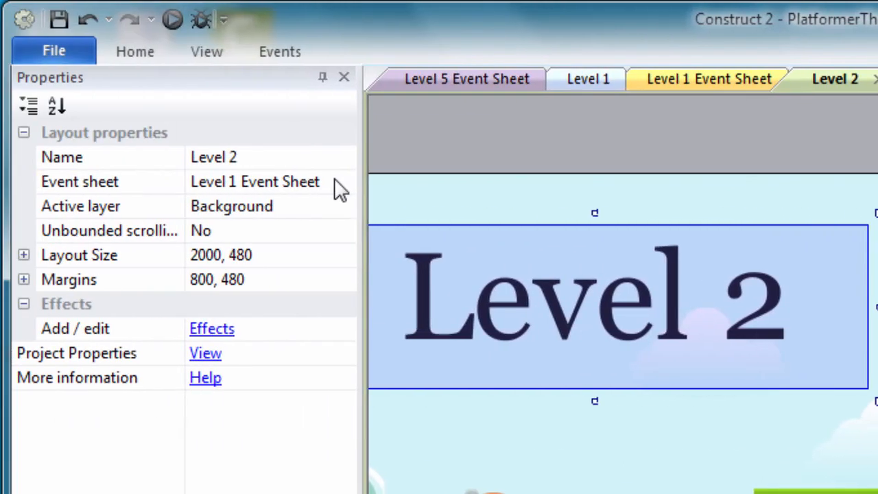
{"action": "left_click", "coordinate": [343, 184]}
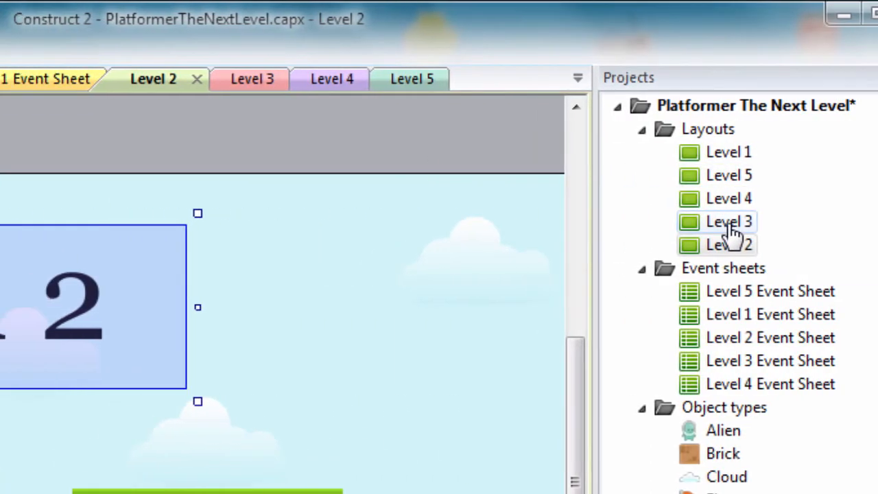
Step: Open the Level 3 layout and assign the Level 3 Event Sheet to it
{"action": "double_click", "coordinate": [877, 225]}
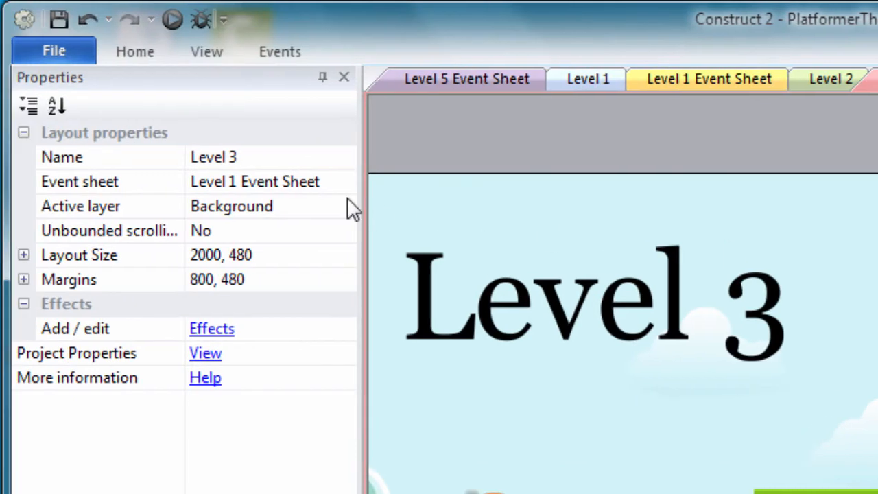
{"action": "left_click", "coordinate": [344, 184]}
{"action": "left_click", "coordinate": [319, 261]}
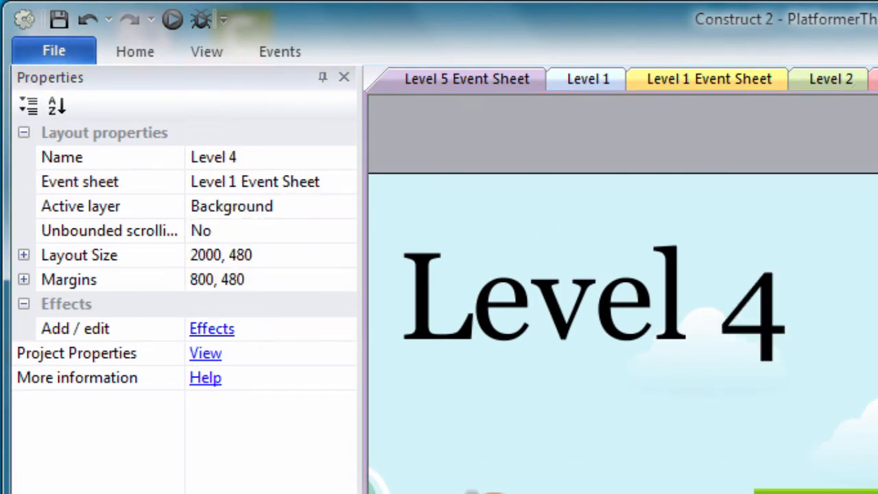
Step: Set the event sheet of the Level 4 layout to Level 4 Event Sheet
{"action": "left_click", "coordinate": [290, 184]}
{"action": "left_click", "coordinate": [344, 182]}
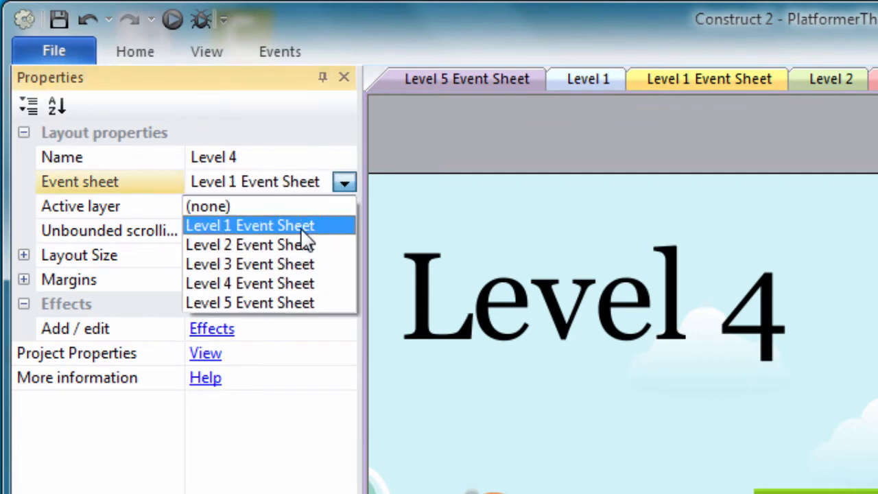
{"action": "left_click", "coordinate": [289, 278]}
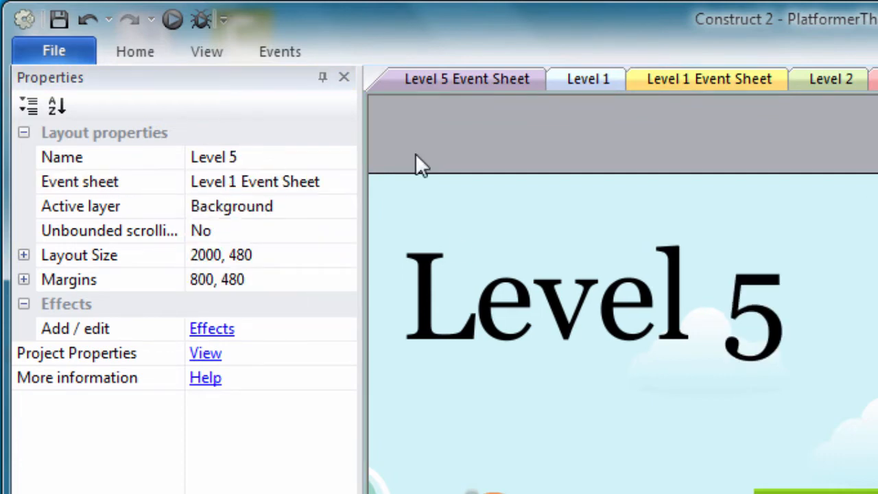
Step: Assign the Level 5 Event Sheet to the Level 5 layout
{"action": "left_click", "coordinate": [294, 181]}
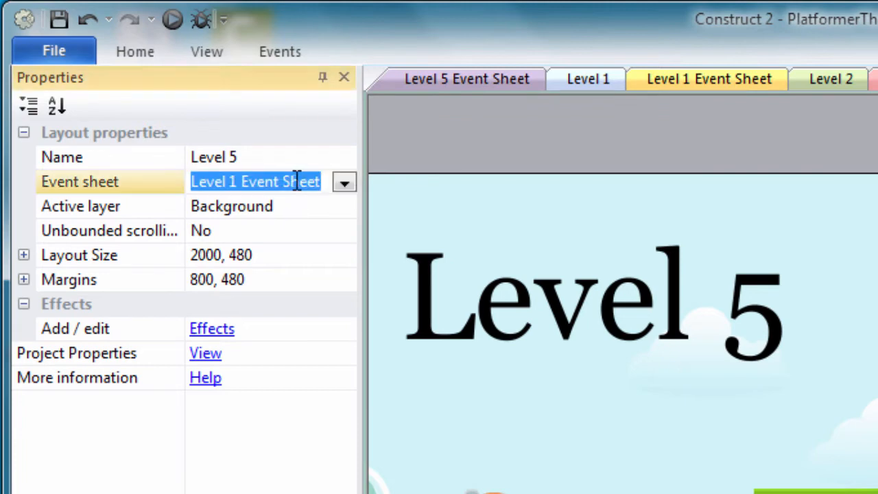
{"action": "left_click", "coordinate": [344, 183]}
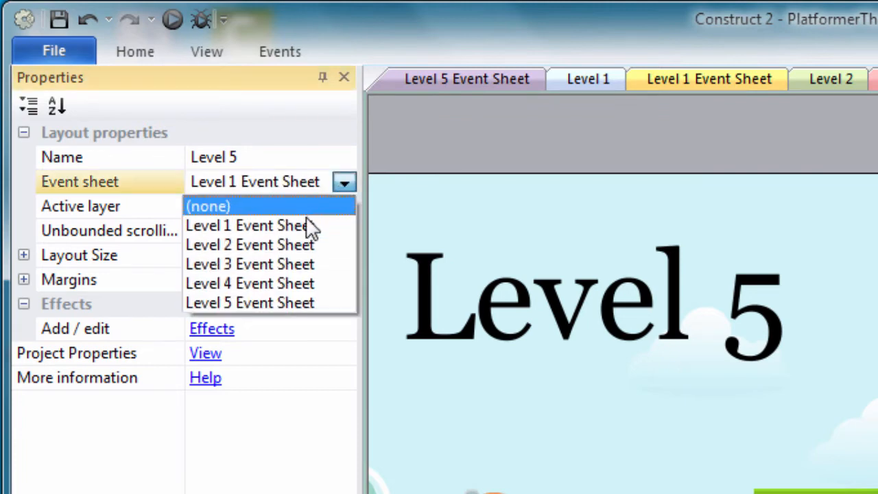
{"action": "left_click", "coordinate": [278, 302]}
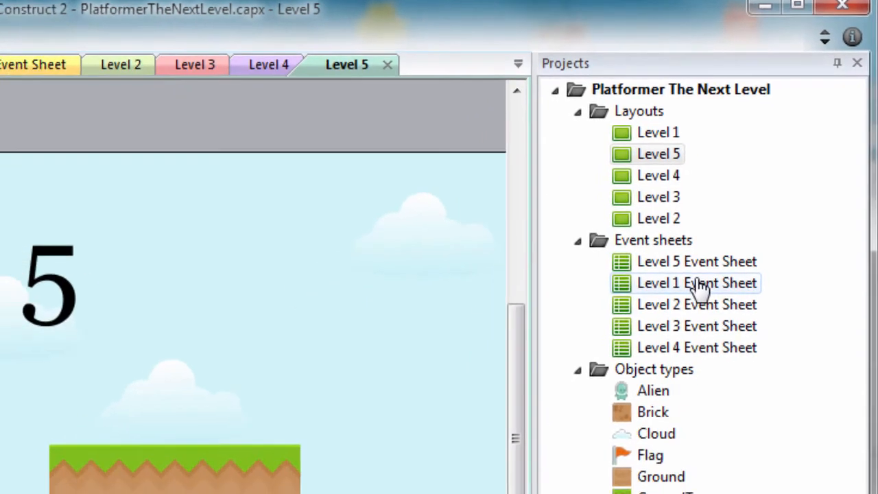
Step: Open the Level 1 Event Sheet and widen its condition and action columns so object names and descriptions are readable
{"action": "double_click", "coordinate": [683, 316]}
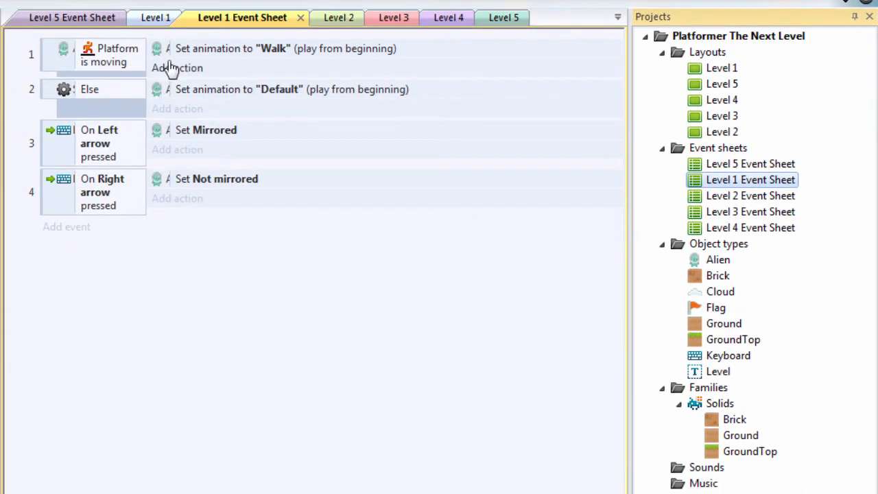
{"action": "left_click_drag", "start_coordinate": [169, 48], "coordinate": [314, 52]}
{"action": "left_click_drag", "start_coordinate": [146, 49], "coordinate": [222, 54]}
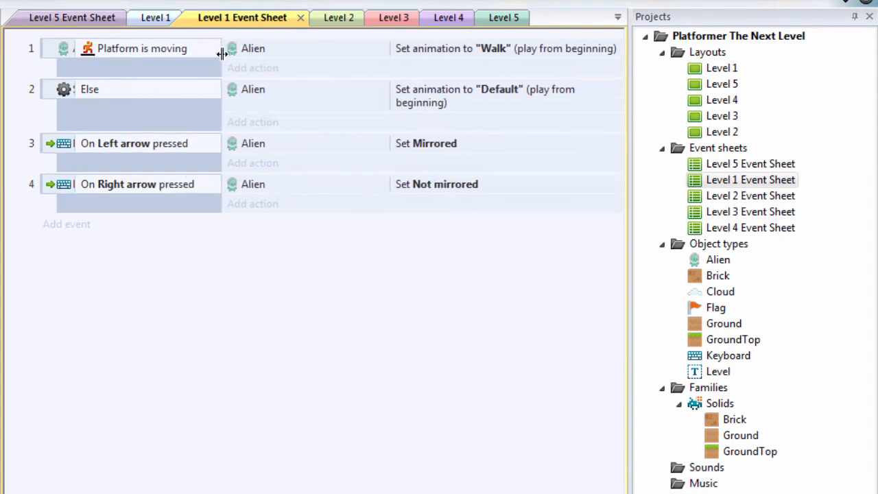
{"action": "left_click_drag", "start_coordinate": [388, 51], "coordinate": [341, 51]}
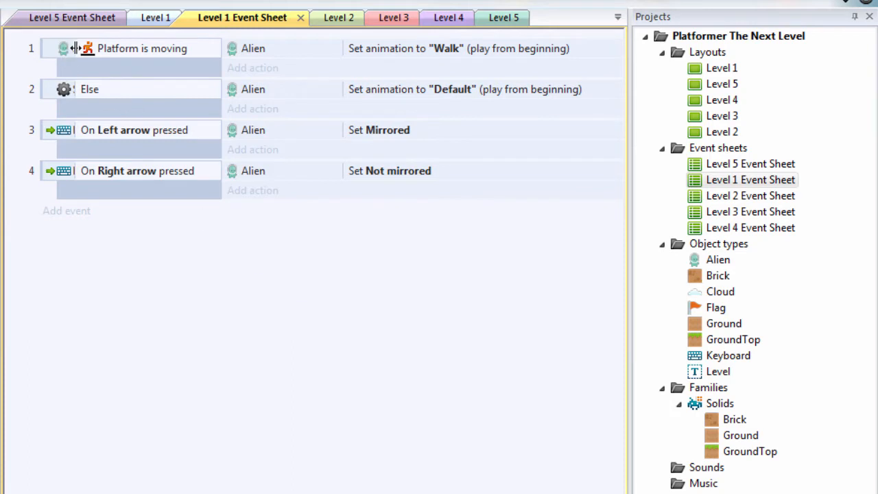
{"action": "left_click_drag", "start_coordinate": [81, 48], "coordinate": [106, 49]}
{"action": "left_click_drag", "start_coordinate": [130, 52], "coordinate": [132, 52]}
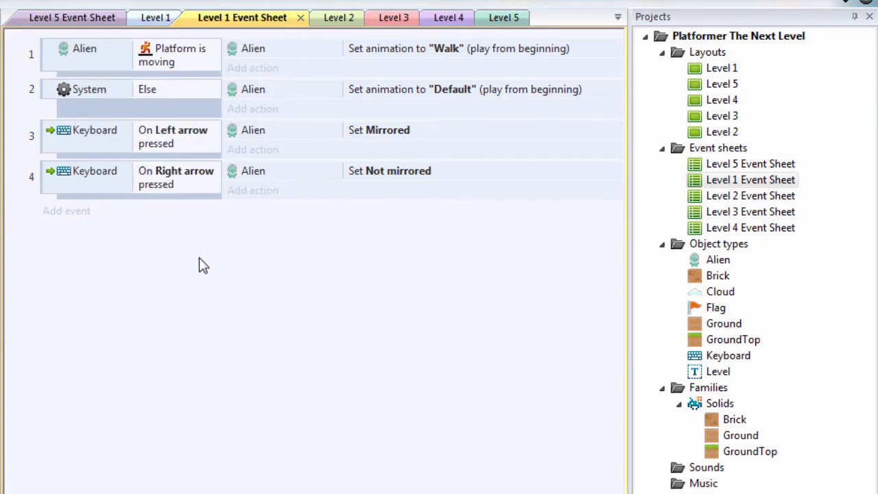
Step: Copy all events of the Level 1 Event Sheet into a new event sheet named "Alien Event Sheet"
{"action": "key", "text": "ctrl+a"}
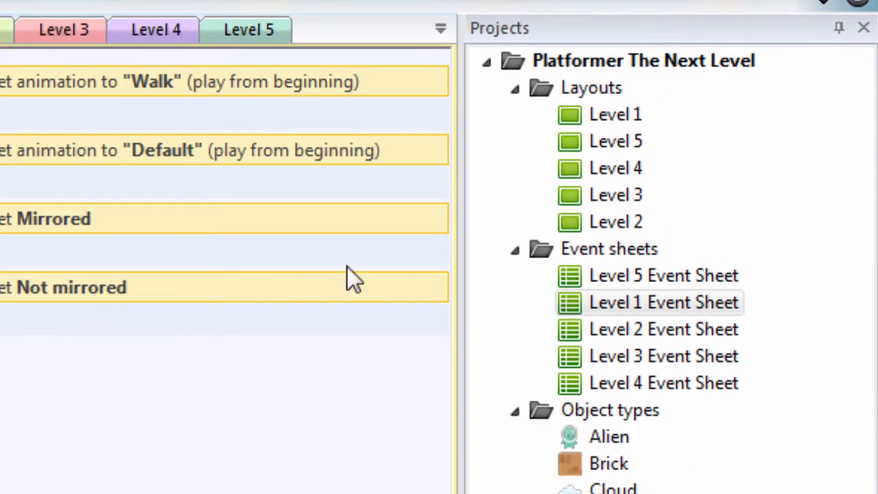
{"action": "right_click", "coordinate": [604, 251]}
{"action": "left_click", "coordinate": [619, 269]}
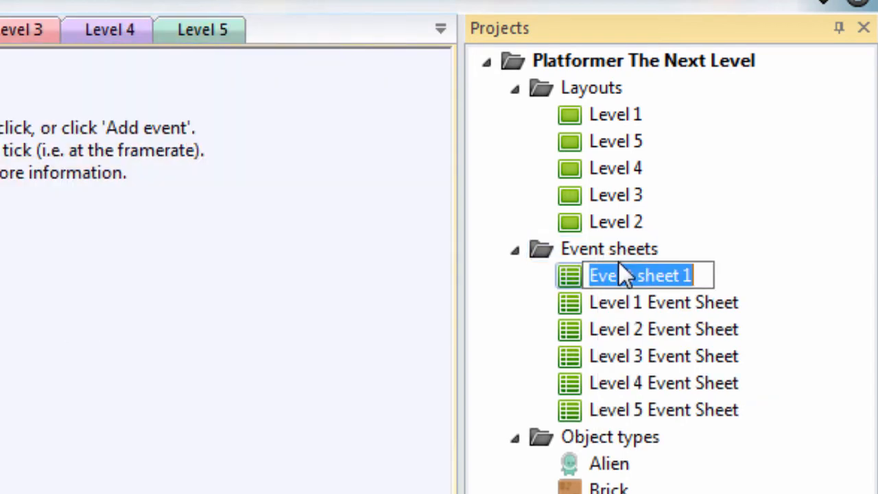
{"action": "type", "text": "Aa"}
{"action": "key", "text": "BackSpace"}
{"action": "type", "text": "li"}
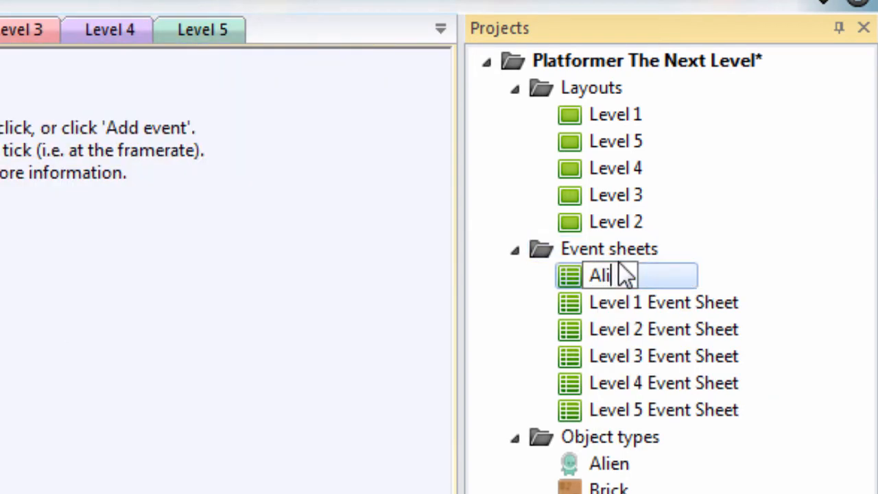
{"action": "type", "text": "en Ev"}
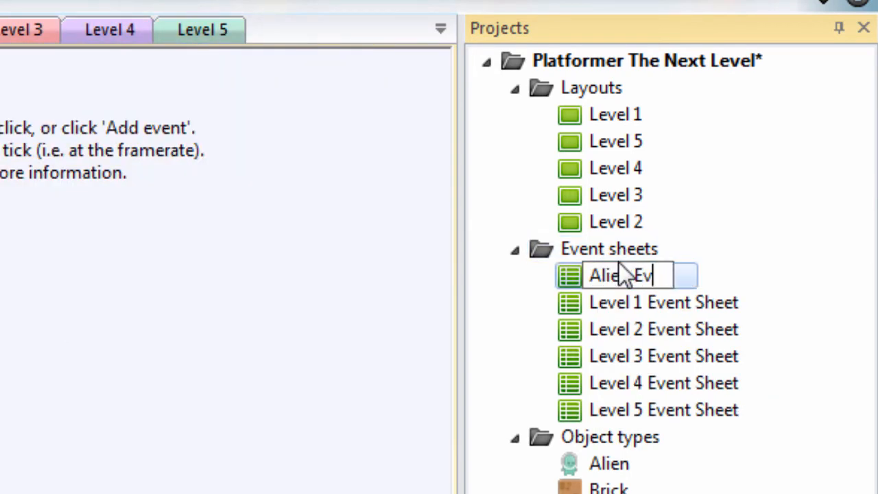
{"action": "type", "text": "ent Sheet"}
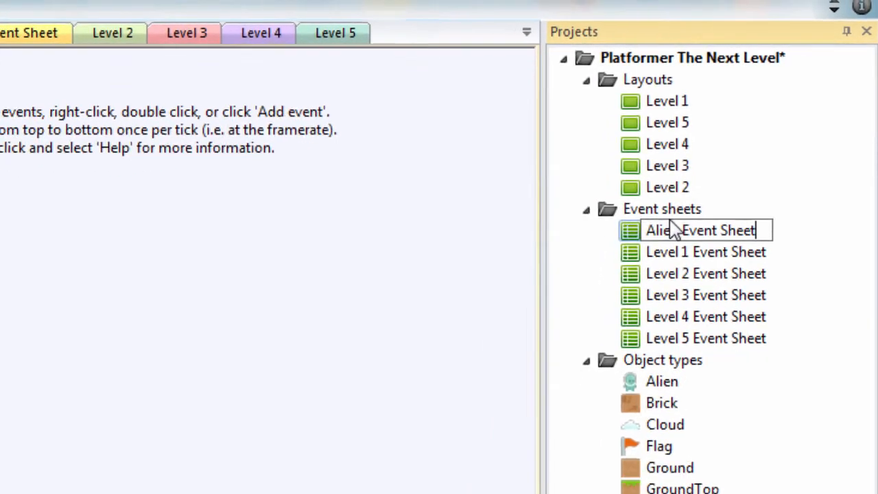
{"action": "key", "text": "Return"}
{"action": "key", "text": "ctrl+v"}
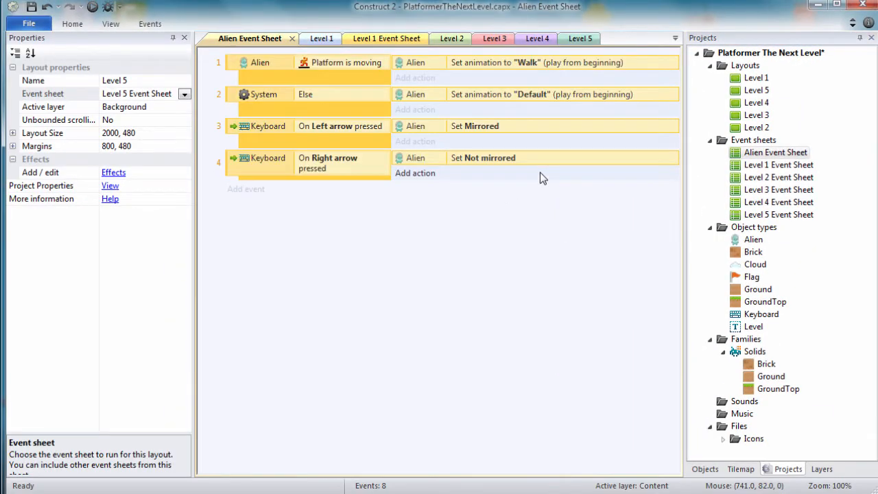
{"action": "left_click", "coordinate": [542, 221]}
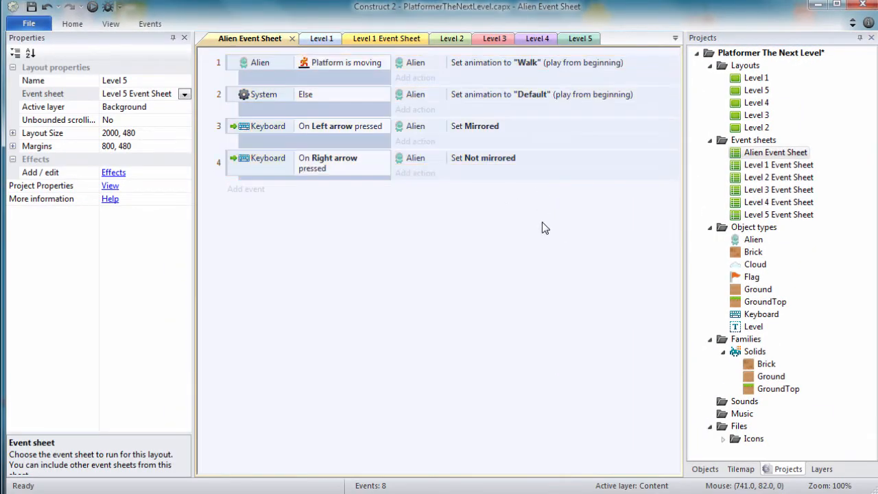
Step: Delete all the events from the Level 1 Event Sheet while keeping the sheet itself
{"action": "double_click", "coordinate": [782, 170]}
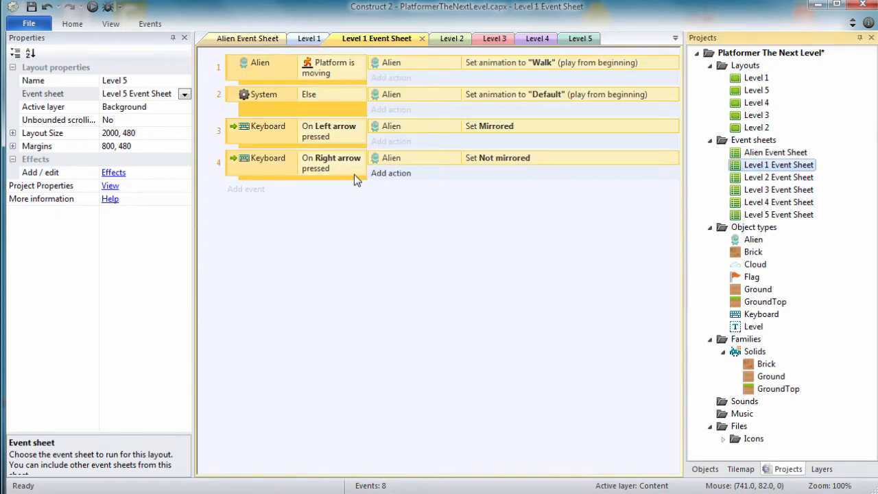
{"action": "key", "text": "Delete"}
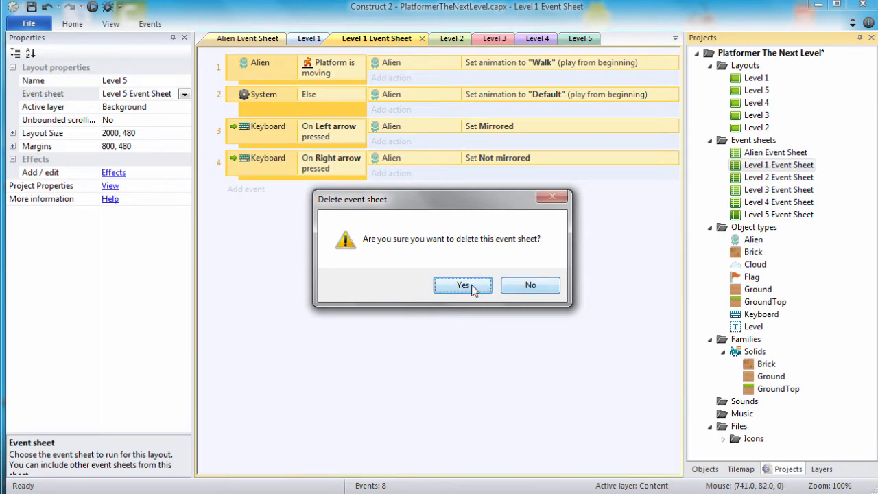
{"action": "left_click", "coordinate": [519, 286]}
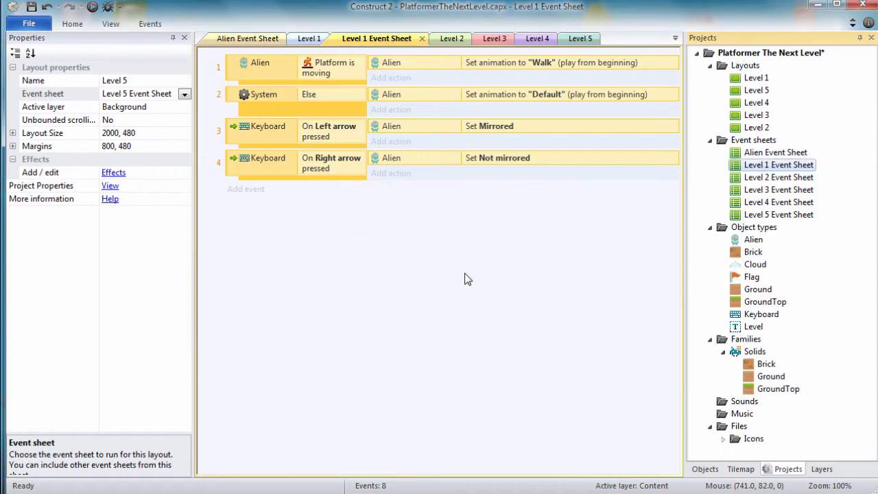
{"action": "key", "text": "BackSpace"}
{"action": "left_click", "coordinate": [308, 191]}
{"action": "key", "text": "ctrl+a"}
{"action": "key", "text": "Delete"}
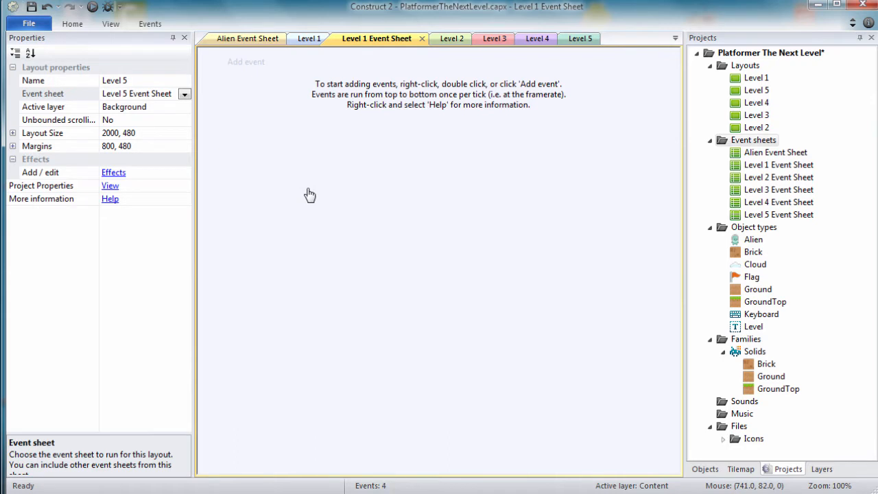
Step: Review the contents of the Alien Event Sheet and of the event sheets for Levels 1 to 5
{"action": "double_click", "coordinate": [782, 153]}
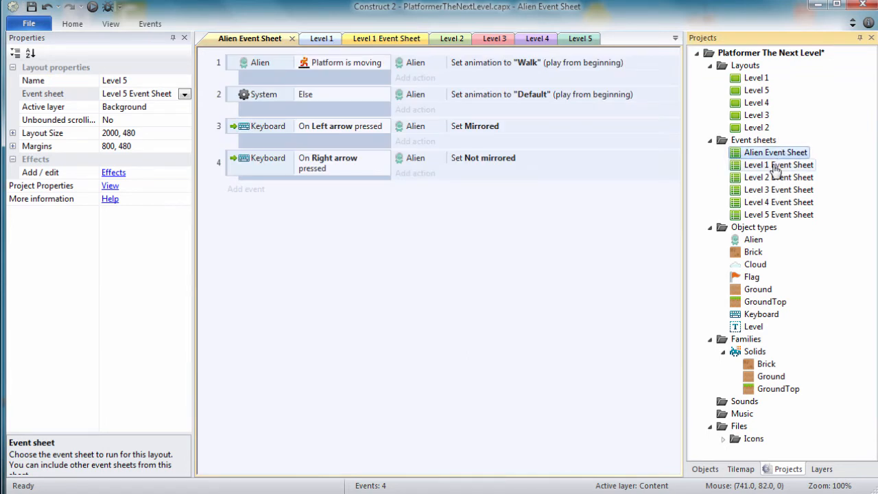
{"action": "double_click", "coordinate": [777, 167]}
{"action": "double_click", "coordinate": [777, 178]}
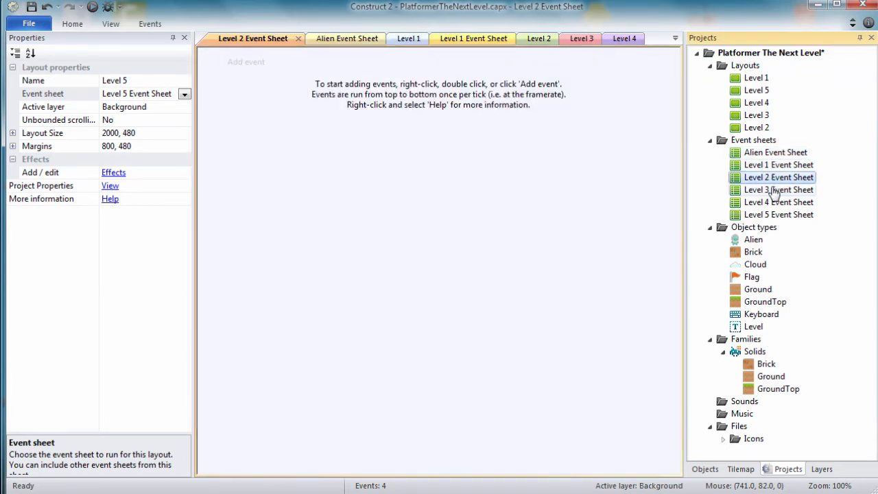
{"action": "double_click", "coordinate": [772, 191]}
{"action": "double_click", "coordinate": [774, 202]}
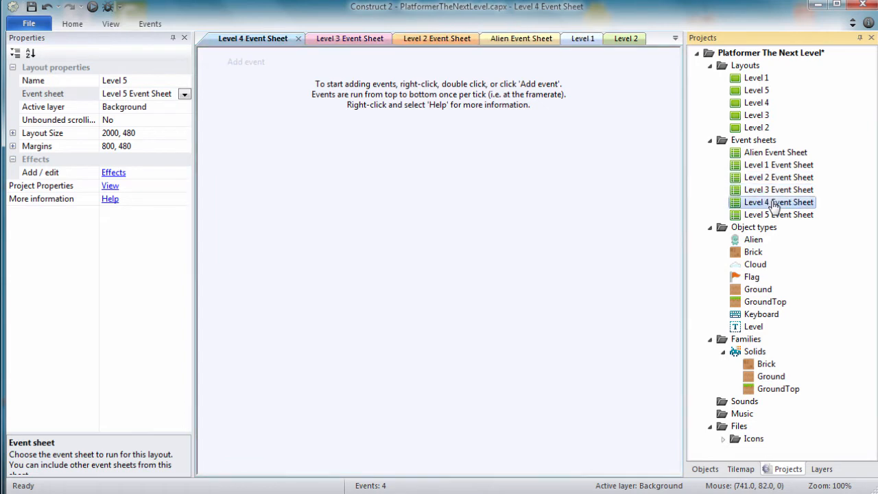
{"action": "double_click", "coordinate": [774, 215]}
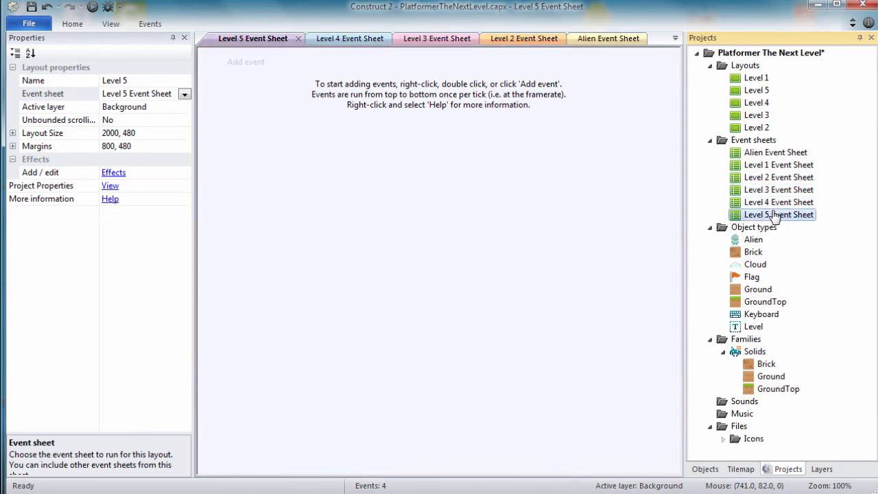
Step: Include the Alien Event Sheet in the Level 1 Event Sheet
{"action": "double_click", "coordinate": [772, 168]}
{"action": "right_click", "coordinate": [238, 103]}
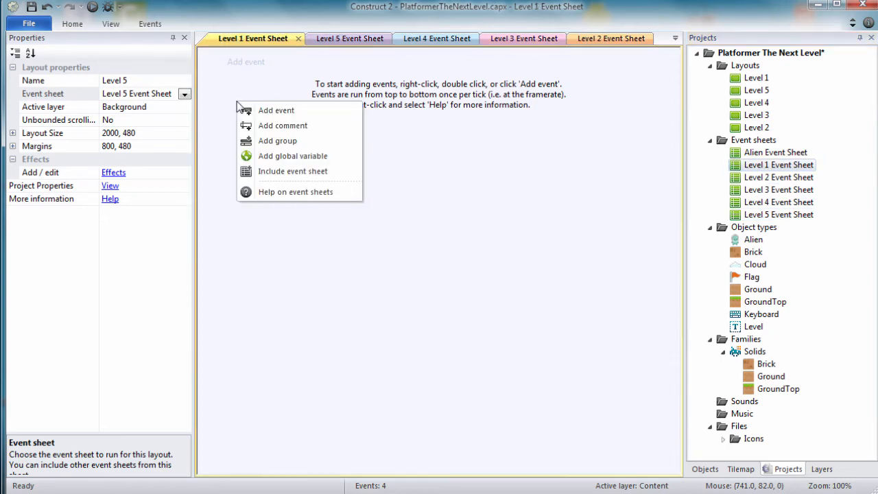
{"action": "left_click", "coordinate": [285, 180]}
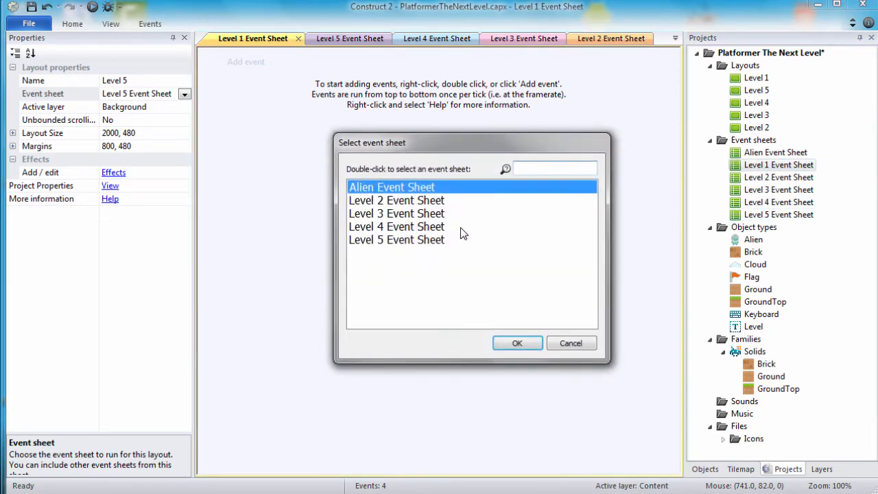
{"action": "left_click", "coordinate": [513, 343]}
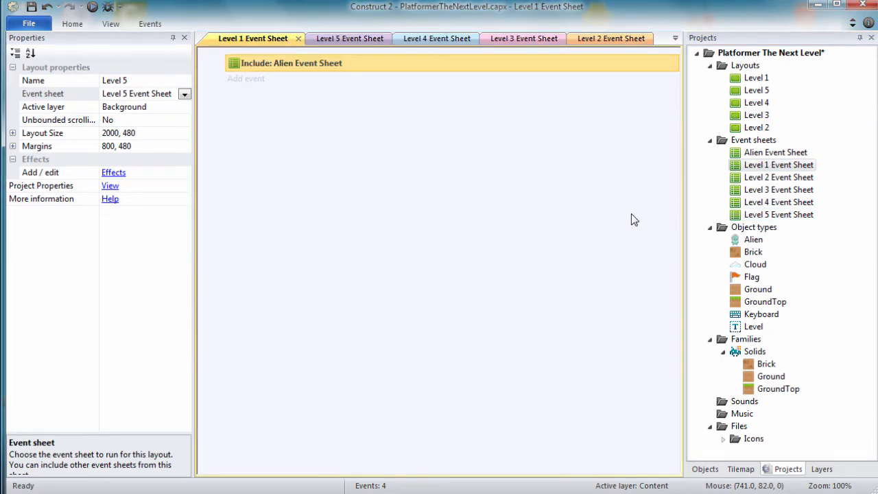
Step: Add an include of the Alien Event Sheet to the Level 2 Event Sheet
{"action": "double_click", "coordinate": [742, 179]}
{"action": "right_click", "coordinate": [411, 160]}
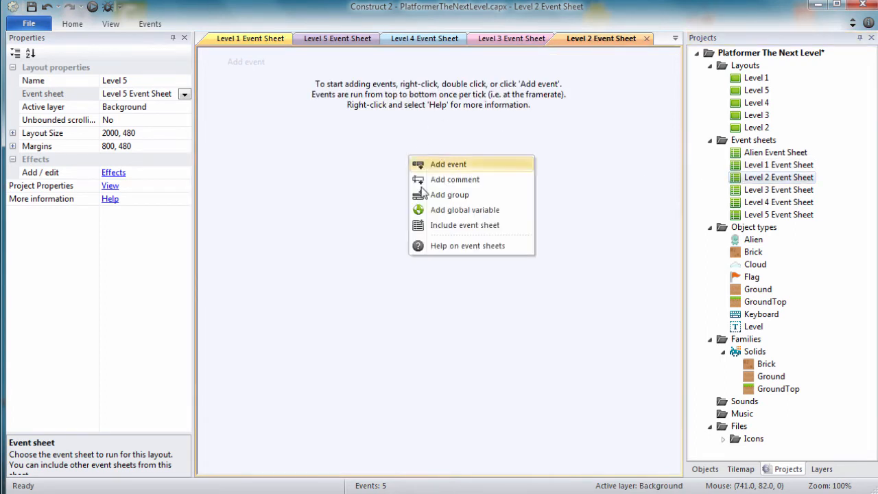
{"action": "left_click", "coordinate": [439, 226]}
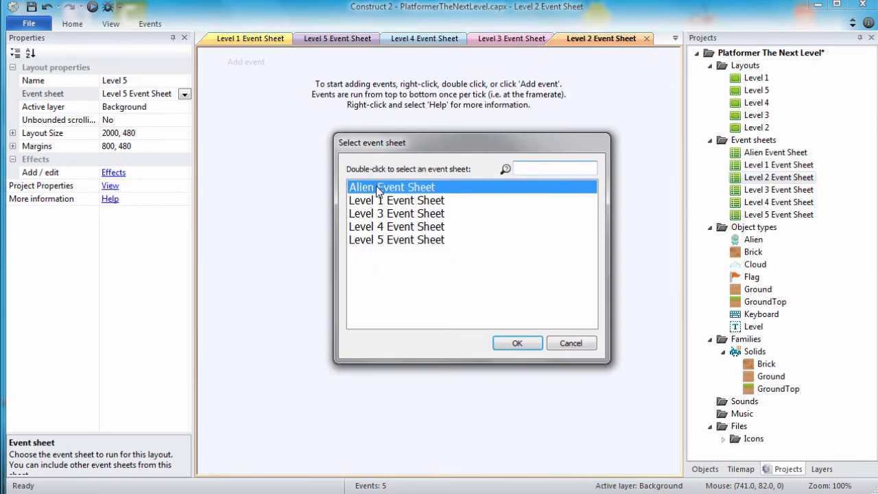
{"action": "double_click", "coordinate": [377, 187]}
Step: Open the Level 3 Event Sheet and include the Alien Event Sheet in it
{"action": "double_click", "coordinate": [776, 190]}
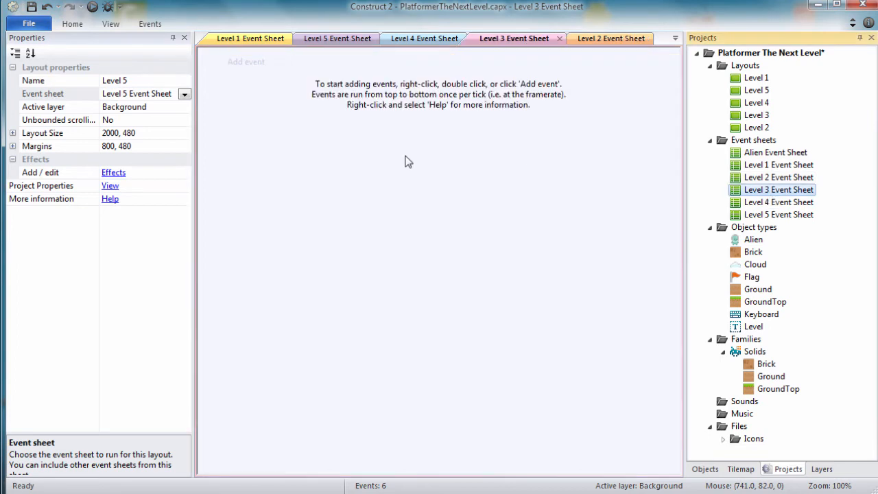
{"action": "right_click", "coordinate": [406, 157]}
{"action": "left_click", "coordinate": [435, 224]}
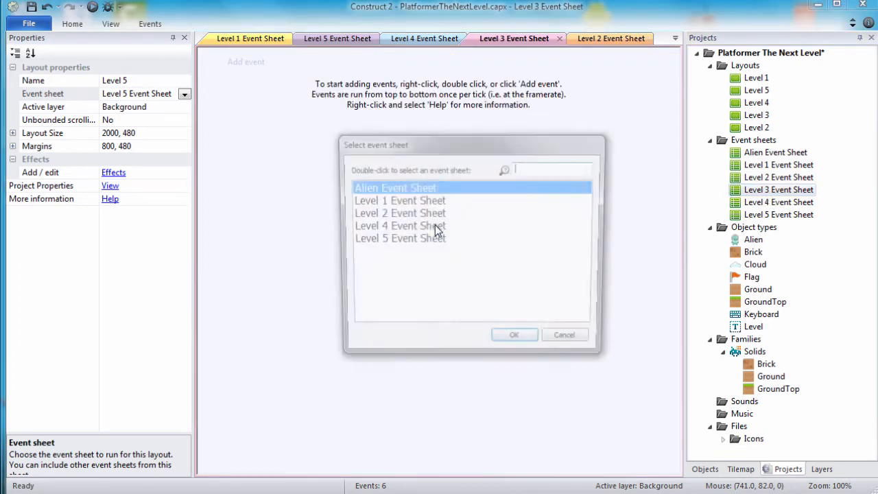
{"action": "left_click", "coordinate": [514, 343]}
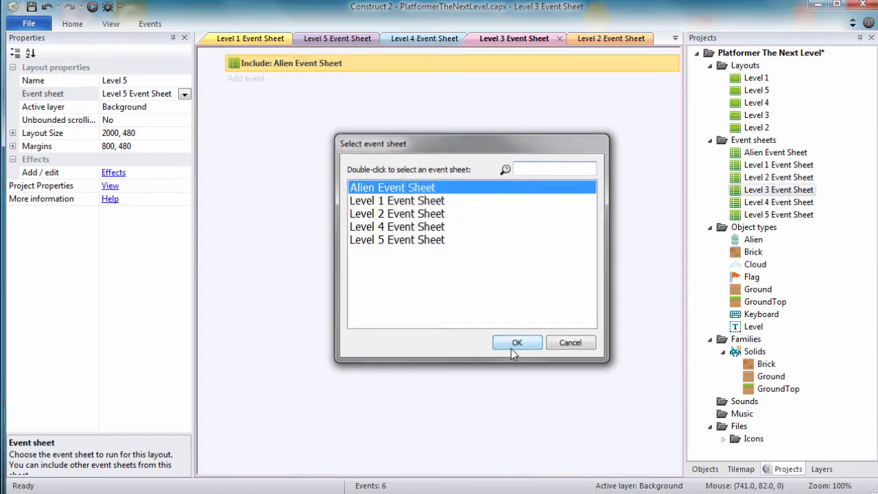
Step: Open the Level 4 Event Sheet and include the Alien Event Sheet in it
{"action": "double_click", "coordinate": [744, 203]}
{"action": "right_click", "coordinate": [464, 199]}
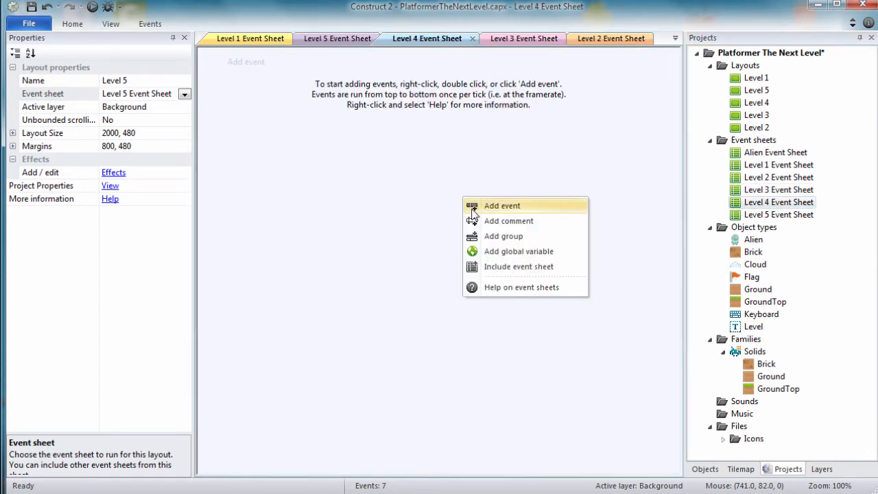
{"action": "left_click", "coordinate": [497, 267]}
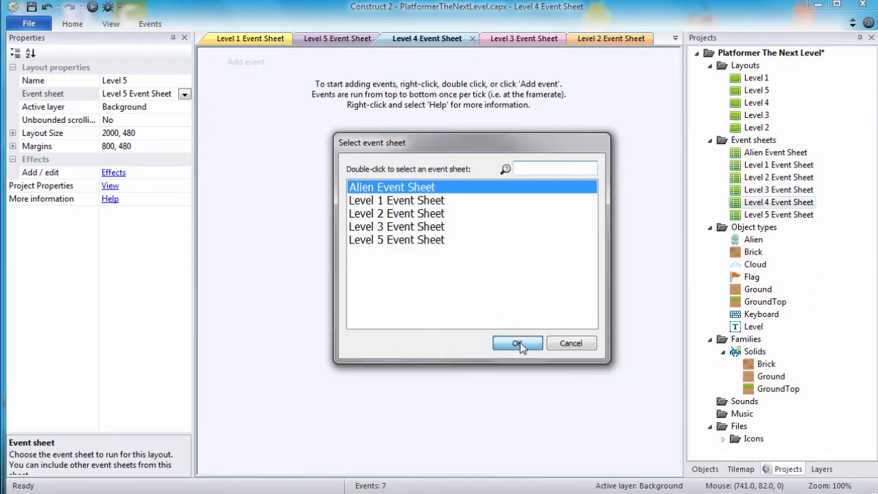
{"action": "left_click", "coordinate": [516, 343]}
Step: Open the Level 5 Event Sheet and add an include of the Alien Event Sheet
{"action": "double_click", "coordinate": [780, 214]}
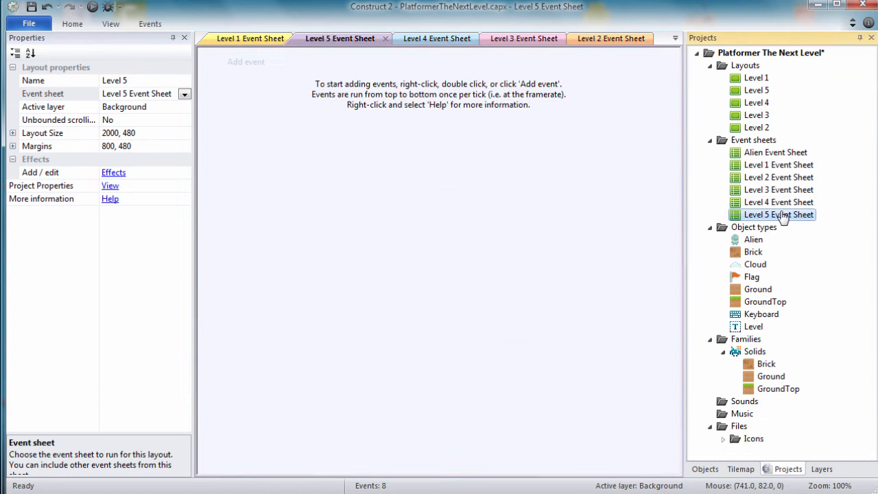
{"action": "right_click", "coordinate": [425, 171]}
{"action": "left_click", "coordinate": [471, 239]}
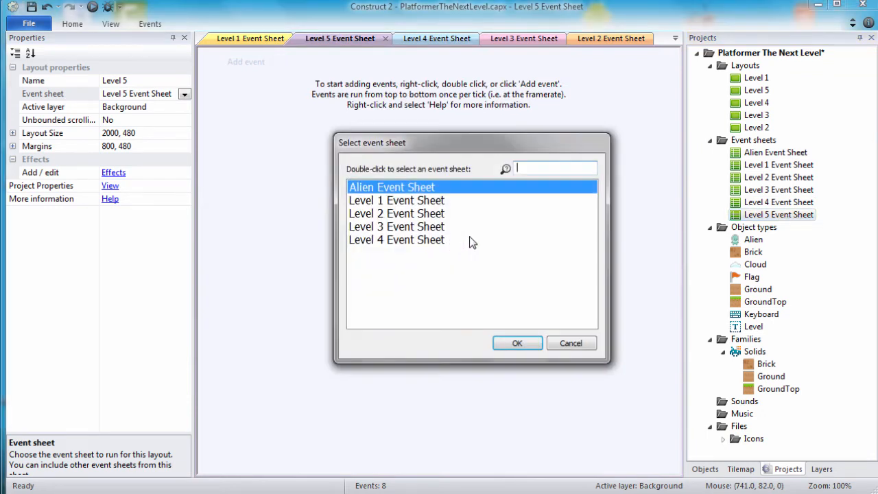
{"action": "left_click", "coordinate": [525, 342]}
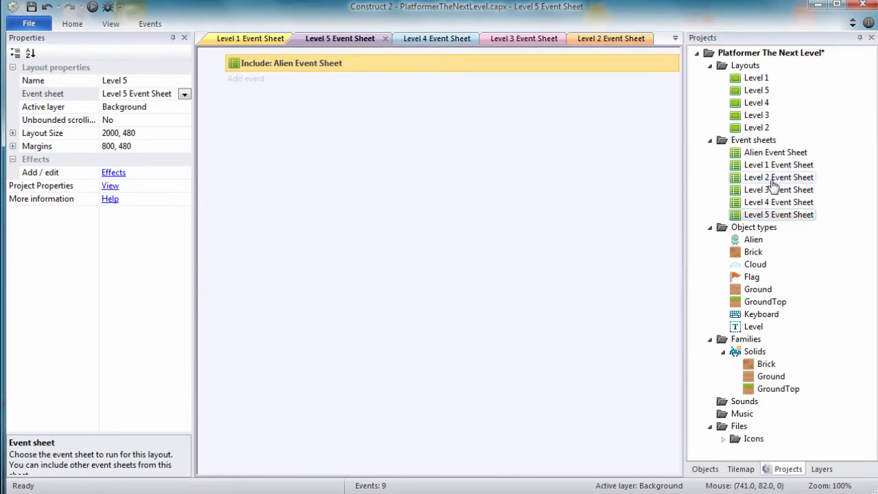
Step: Add a global variable named nextLayout of type Text to the Alien Event Sheet
{"action": "double_click", "coordinate": [760, 154]}
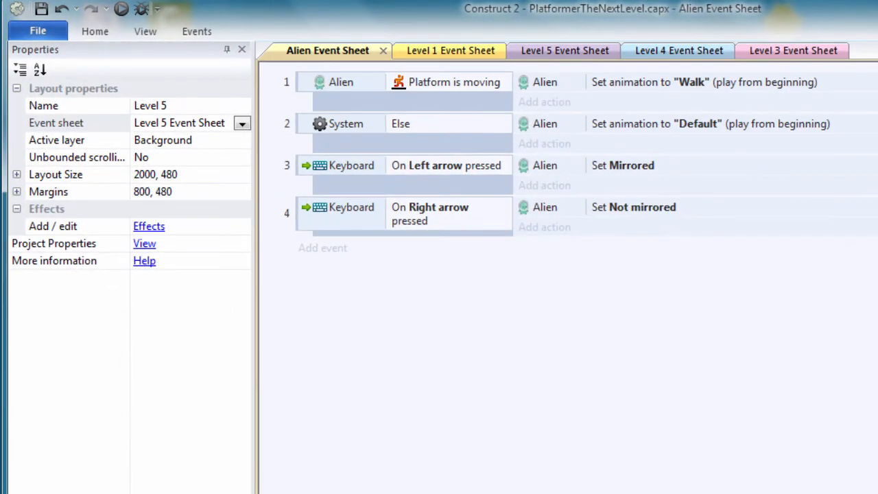
{"action": "right_click", "coordinate": [331, 280]}
{"action": "left_click", "coordinate": [374, 350]}
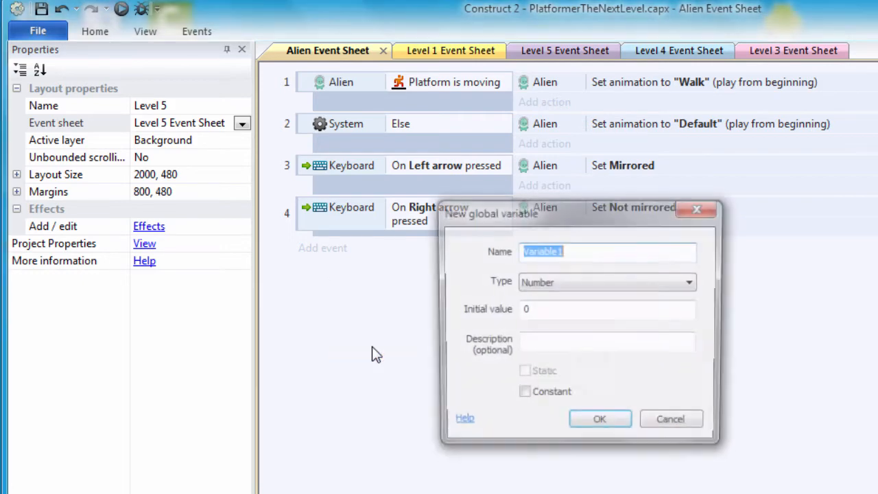
{"action": "type", "text": "nextLayout"}
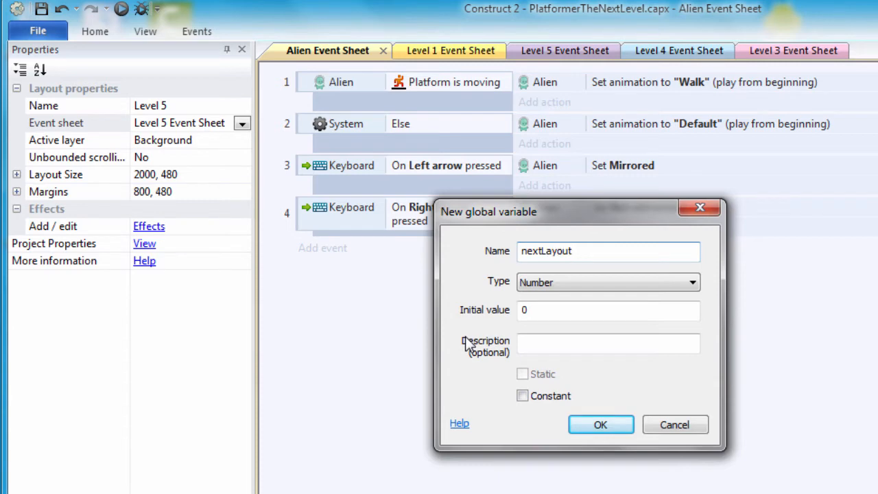
{"action": "left_click", "coordinate": [569, 281]}
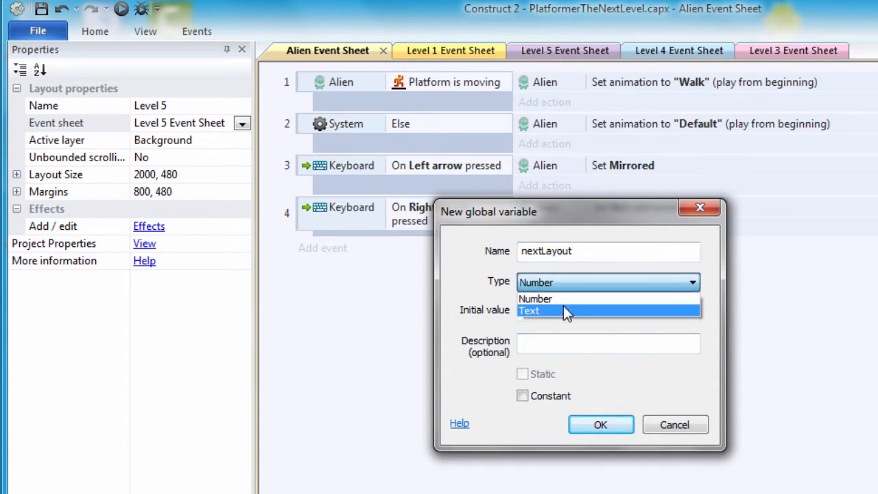
{"action": "left_click", "coordinate": [564, 311]}
{"action": "left_click", "coordinate": [596, 424]}
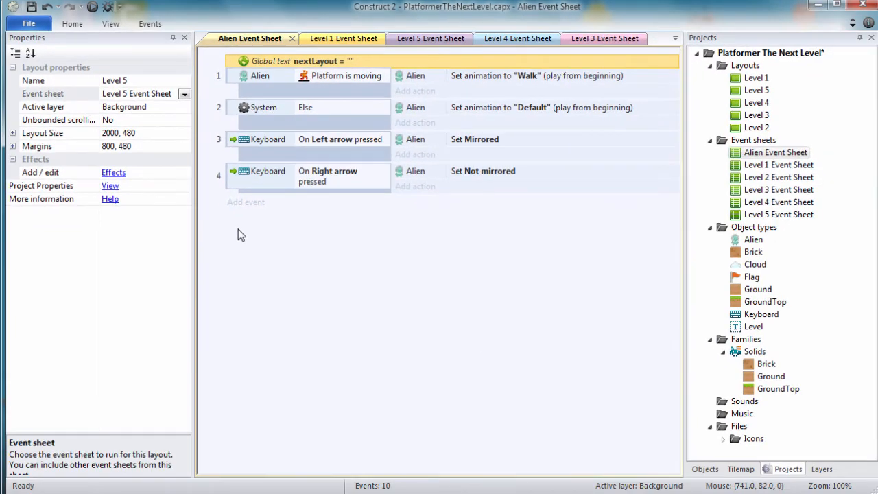
Step: Add an event to the Alien Event Sheet that triggers on the Alien's collision with the Flag object
{"action": "left_click", "coordinate": [240, 205]}
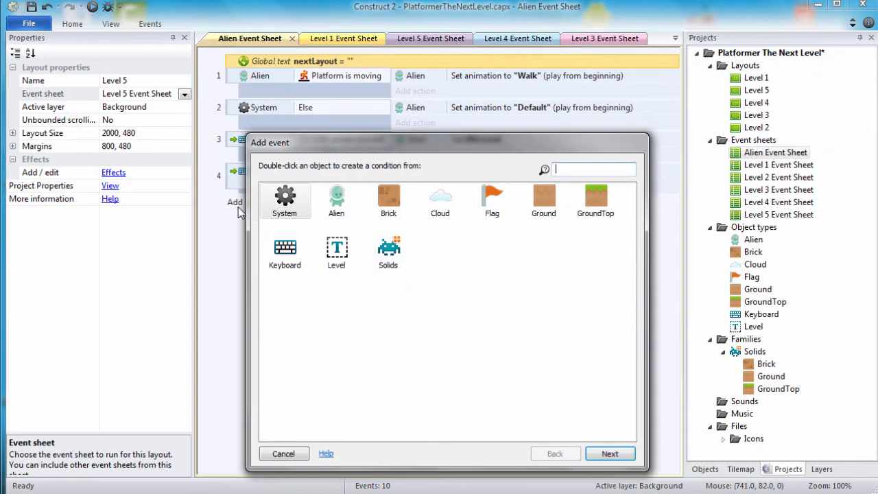
{"action": "double_click", "coordinate": [347, 198]}
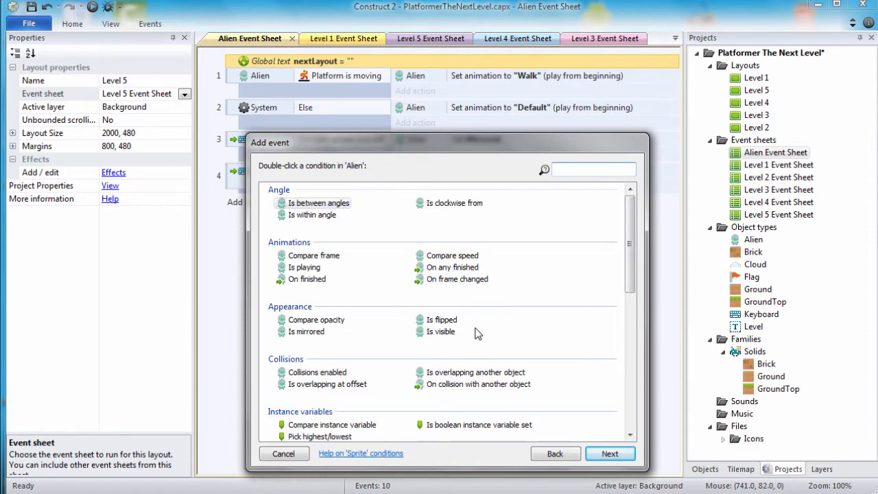
{"action": "double_click", "coordinate": [484, 383]}
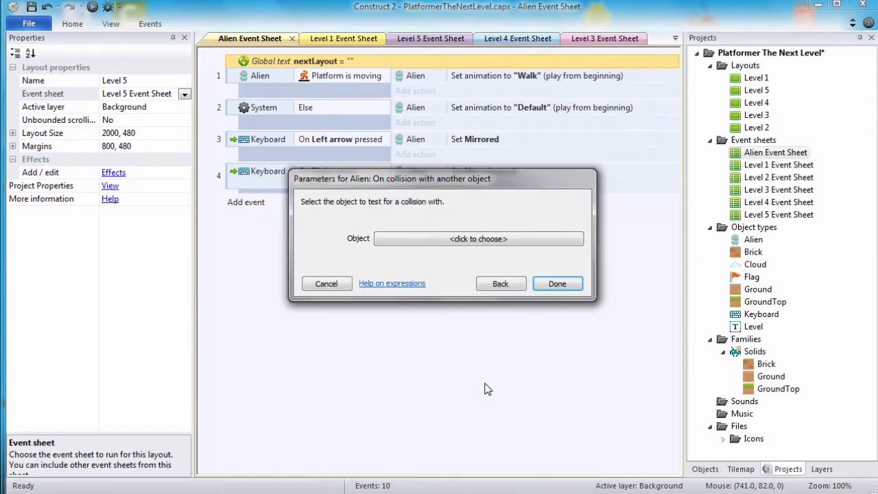
{"action": "left_click", "coordinate": [463, 238]}
{"action": "left_click", "coordinate": [436, 140]}
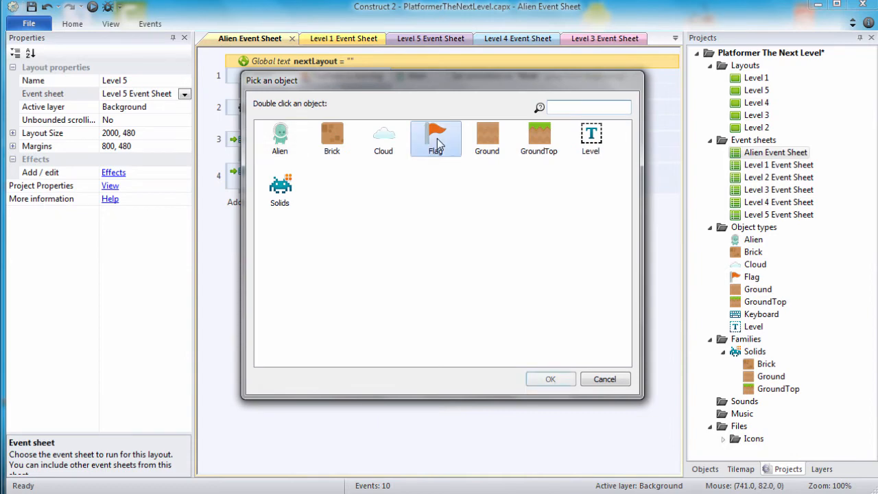
{"action": "double_click", "coordinate": [437, 138]}
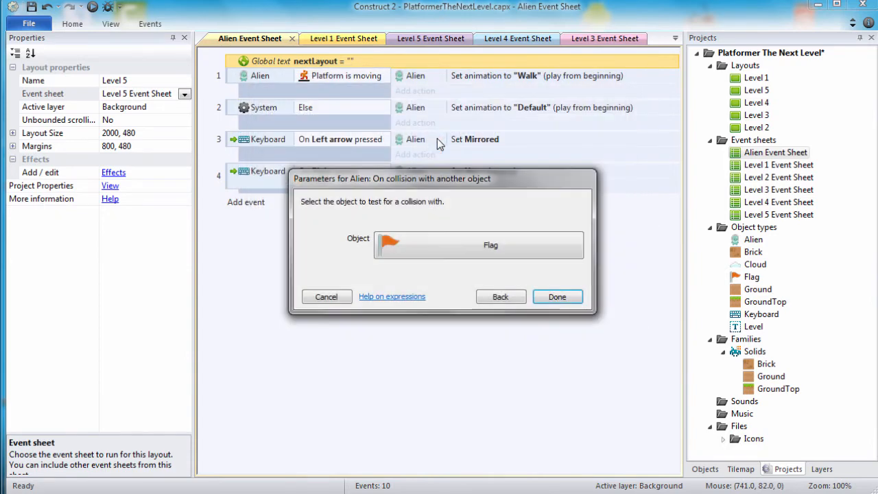
{"action": "left_click", "coordinate": [558, 298]}
Step: Give the flag collision event a System action, Go to layout (by name), with nextLayout as the layout
{"action": "left_click", "coordinate": [415, 203]}
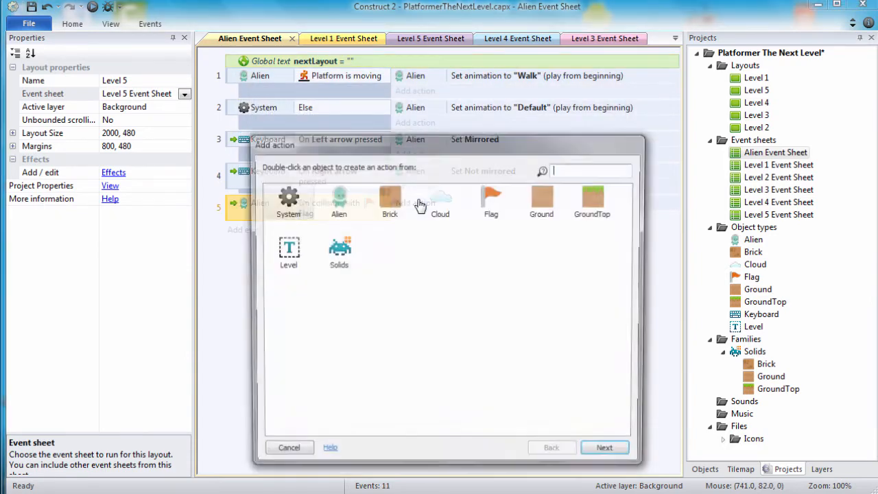
{"action": "double_click", "coordinate": [284, 199]}
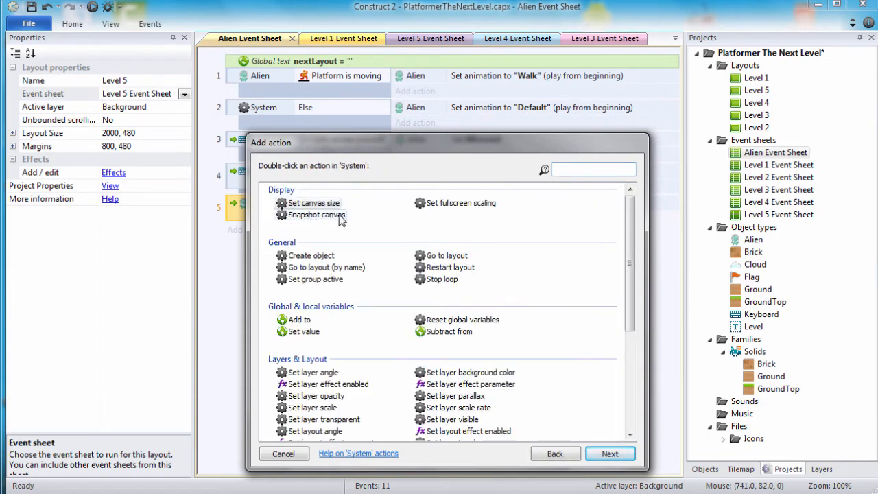
{"action": "double_click", "coordinate": [326, 266]}
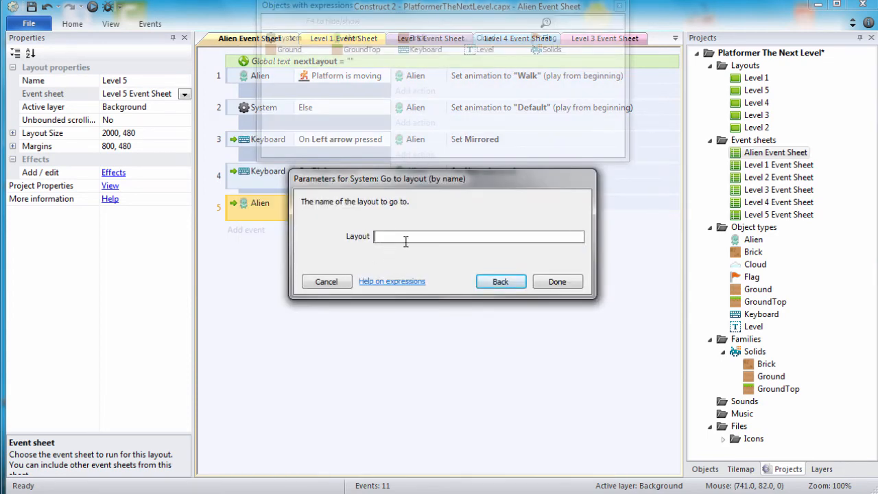
{"action": "type", "text": "nextLa"}
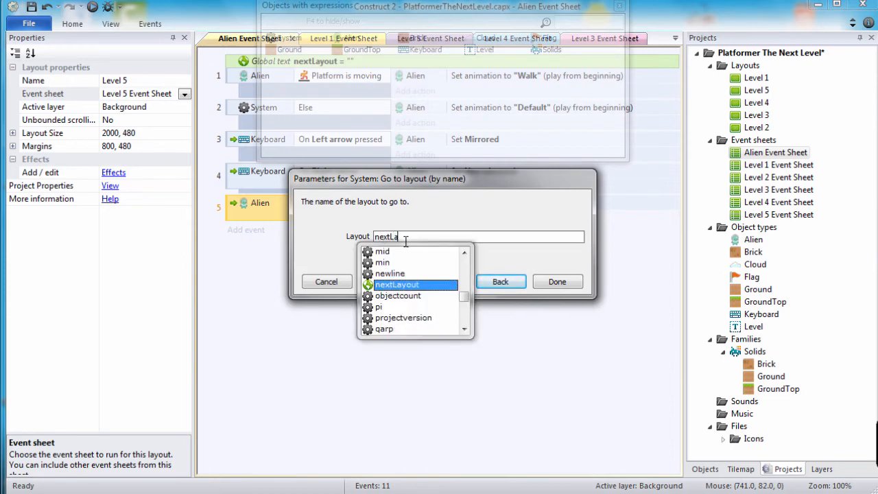
{"action": "type", "text": "yout"}
{"action": "left_click", "coordinate": [396, 285]}
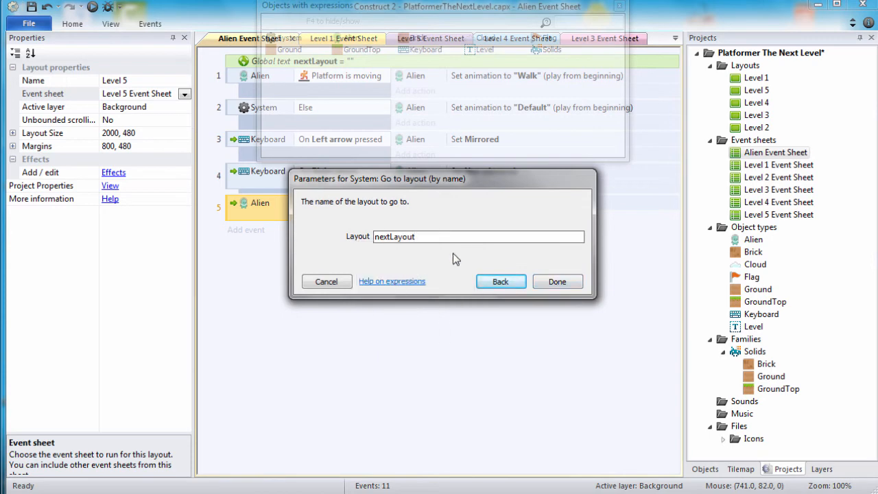
{"action": "left_click", "coordinate": [557, 283]}
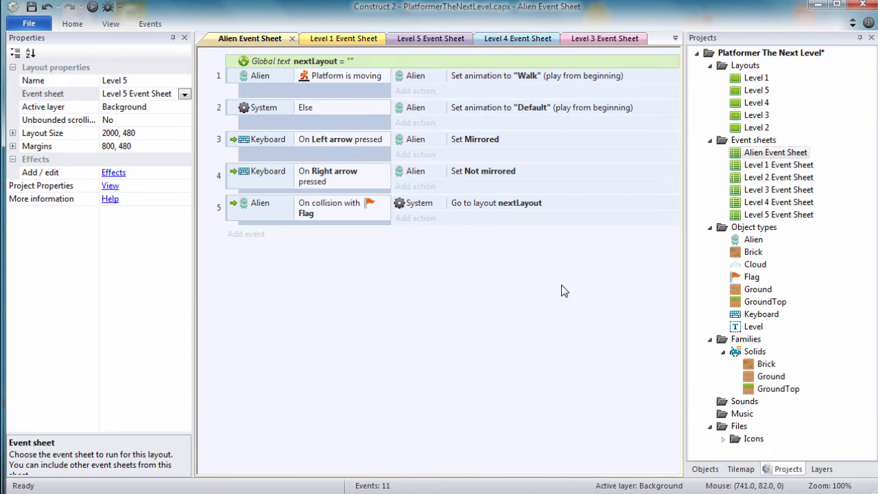
Step: Add a System "On start of layout" event to the Level 1 Event Sheet
{"action": "double_click", "coordinate": [785, 167]}
{"action": "left_click", "coordinate": [241, 82]}
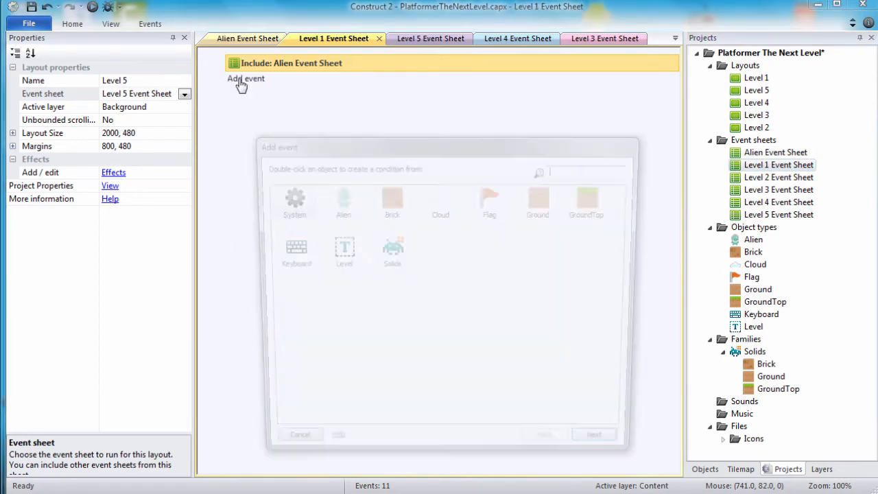
{"action": "double_click", "coordinate": [284, 199]}
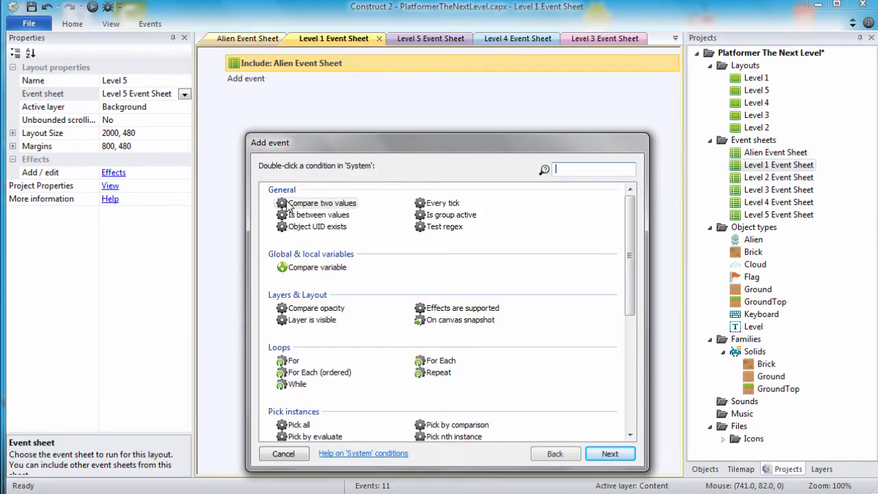
{"action": "left_click_drag", "start_coordinate": [624, 265], "coordinate": [628, 388]}
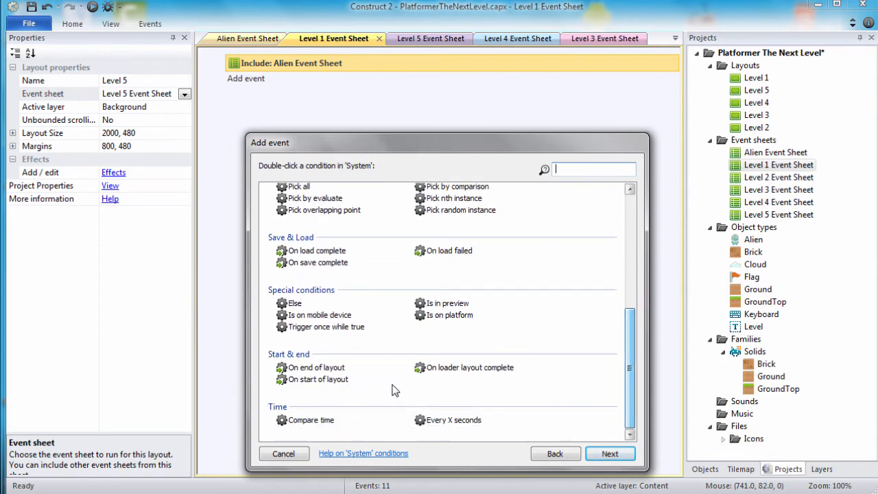
{"action": "left_click", "coordinate": [336, 381]}
{"action": "double_click", "coordinate": [337, 381]}
Step: Add a System Set value action to the Level 1 start-of-layout event that sets nextLayout to "Level 2"
{"action": "left_click", "coordinate": [388, 80]}
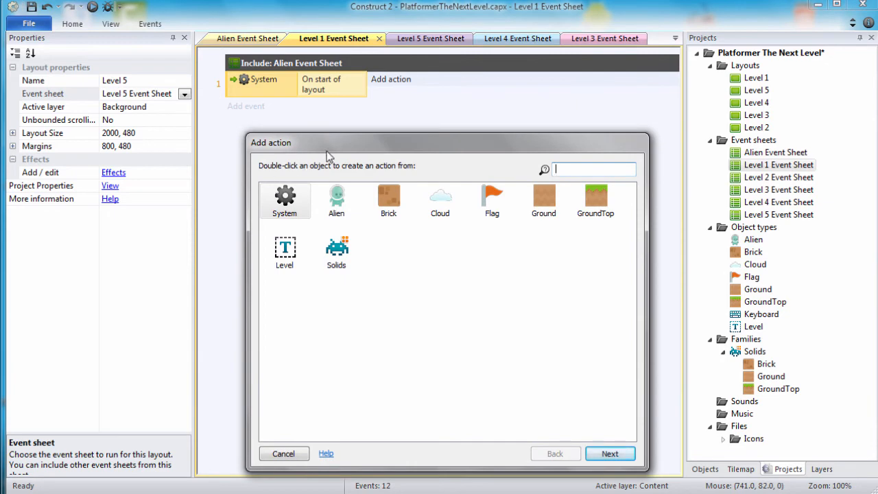
{"action": "double_click", "coordinate": [291, 197]}
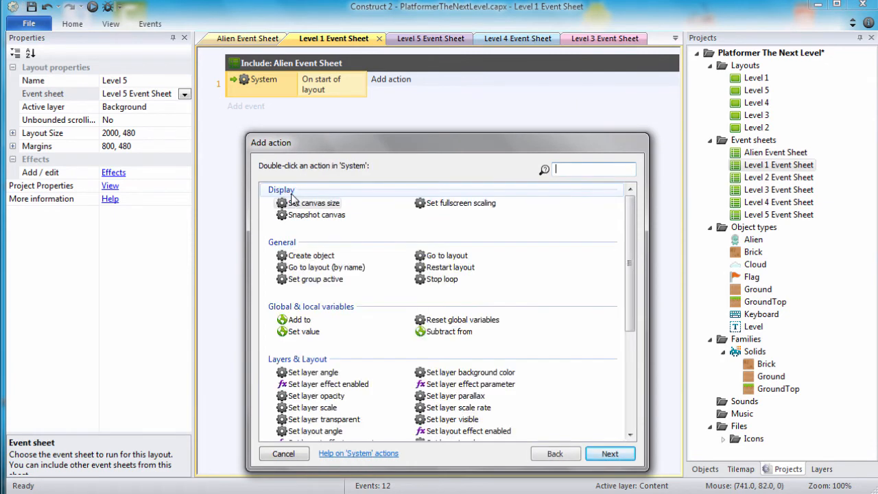
{"action": "double_click", "coordinate": [307, 332]}
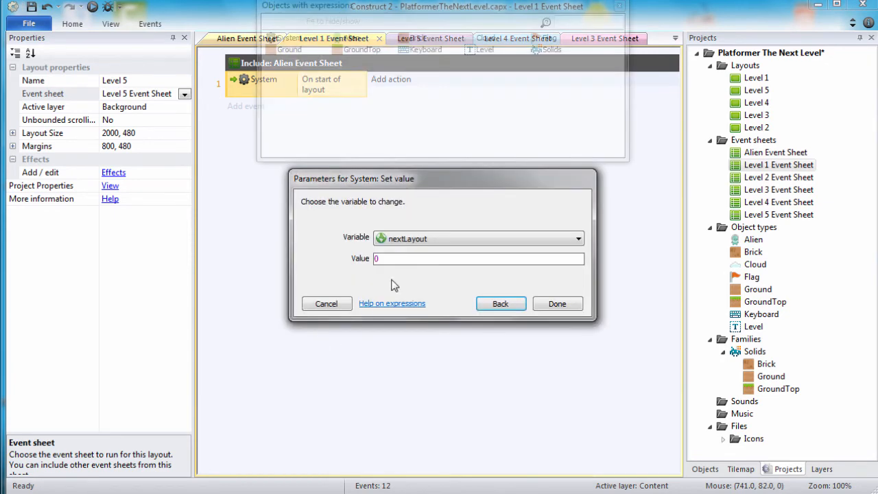
{"action": "left_click", "coordinate": [414, 258]}
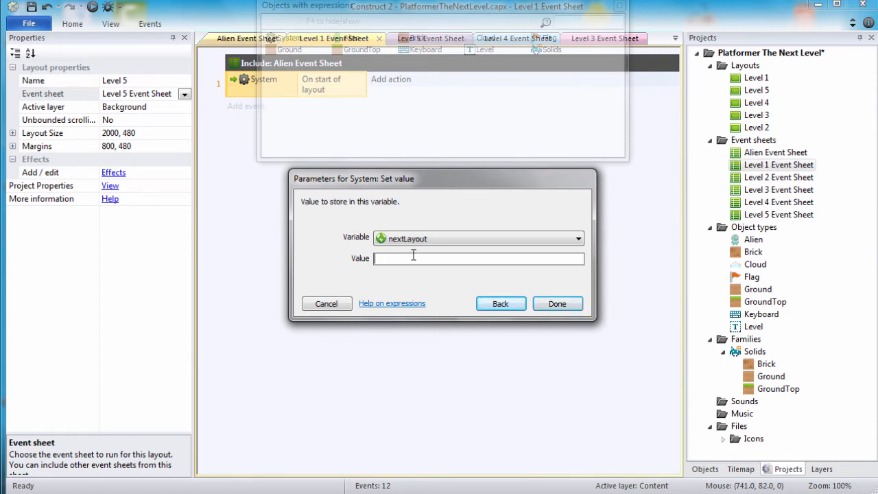
{"action": "type", "text": "\"Level 2"}
{"action": "left_click", "coordinate": [556, 304]}
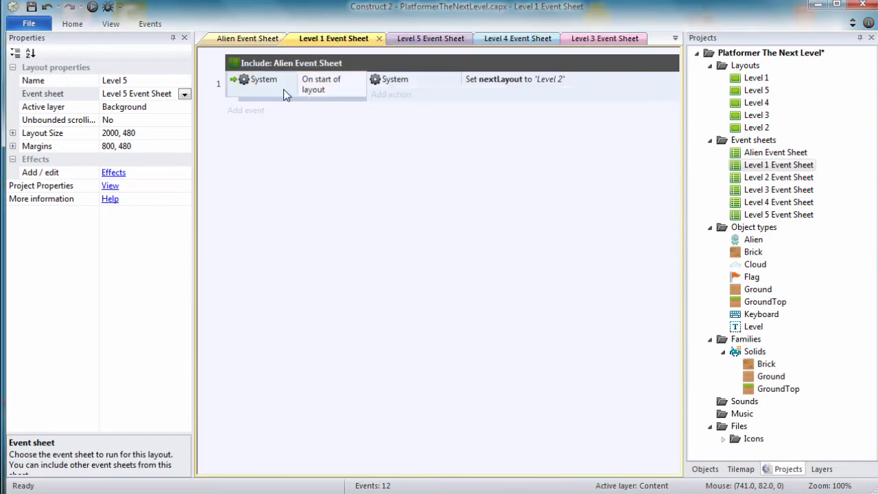
Step: Copy the start-of-layout event from the Level 1 Event Sheet and paste it into the Level 2 Event Sheet
{"action": "left_click", "coordinate": [238, 82]}
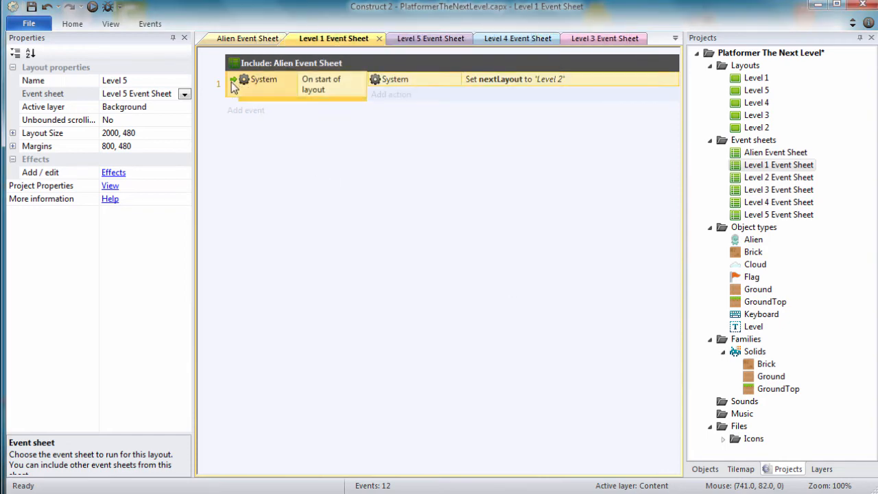
{"action": "right_click", "coordinate": [231, 84]}
{"action": "left_click", "coordinate": [262, 254]}
{"action": "double_click", "coordinate": [754, 180]}
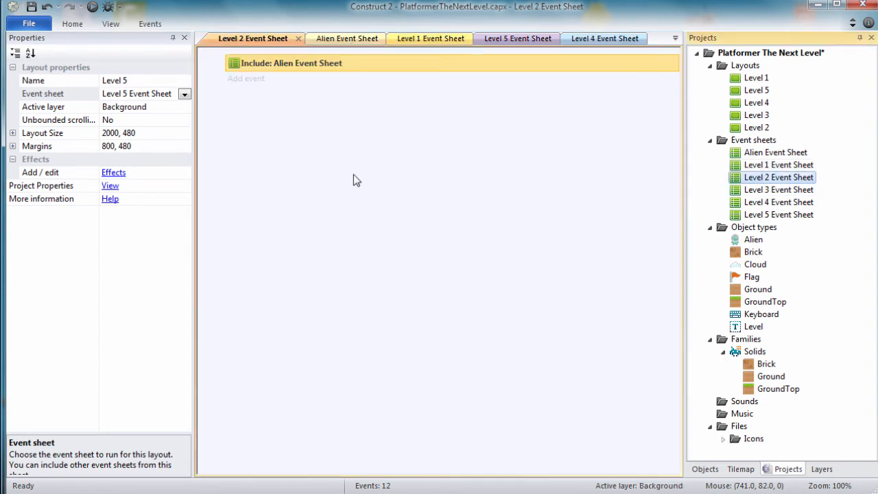
{"action": "right_click", "coordinate": [297, 139]}
{"action": "right_click", "coordinate": [269, 94]}
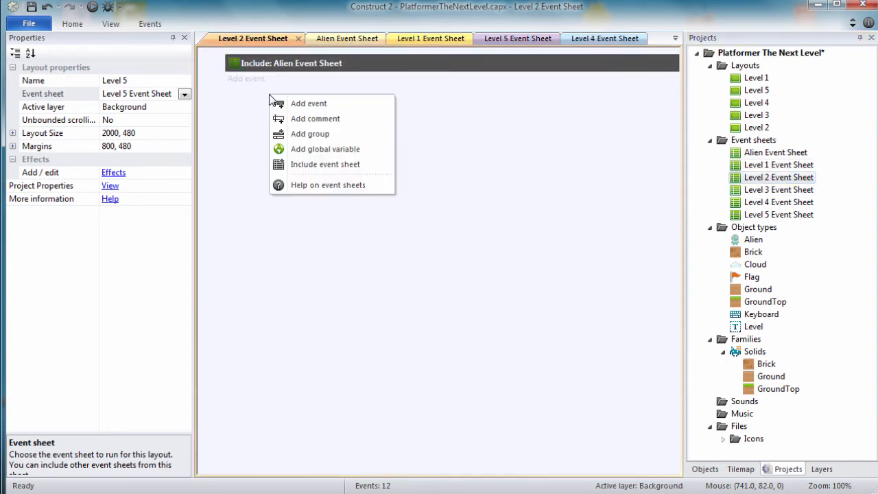
{"action": "left_click", "coordinate": [253, 93]}
{"action": "key", "text": "ctrl+v"}
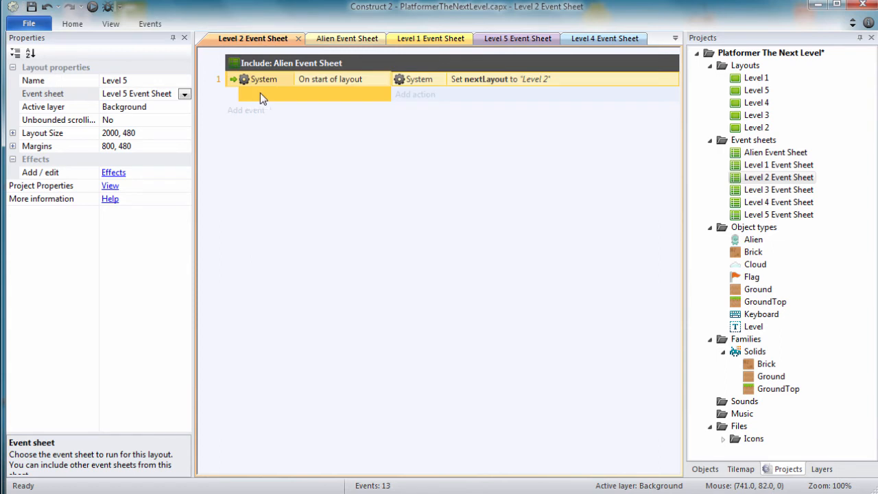
Step: Change the Set value action in the Level 2 Event Sheet so nextLayout is set to "Level 3"
{"action": "double_click", "coordinate": [480, 83]}
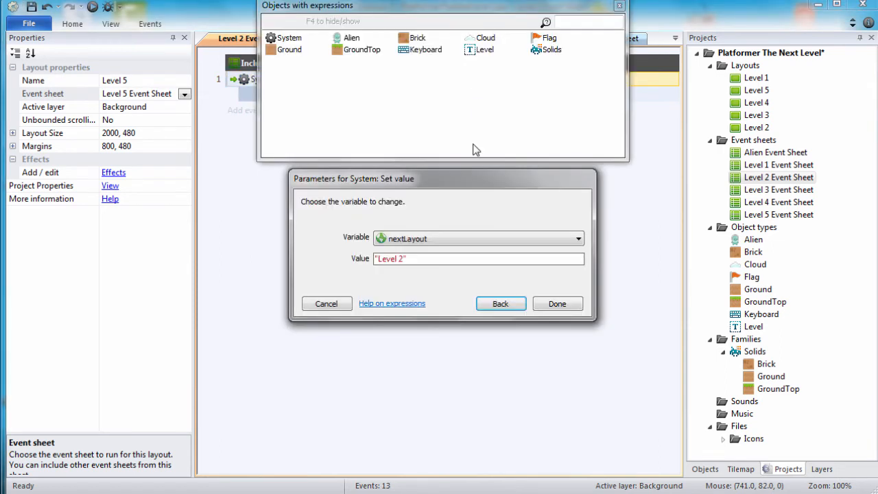
{"action": "left_click", "coordinate": [404, 260]}
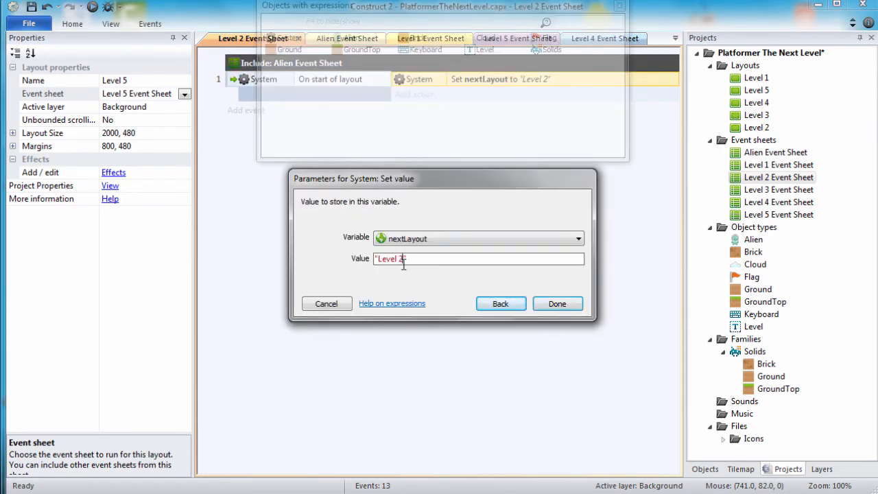
{"action": "type", "text": "3"}
{"action": "left_click", "coordinate": [558, 304]}
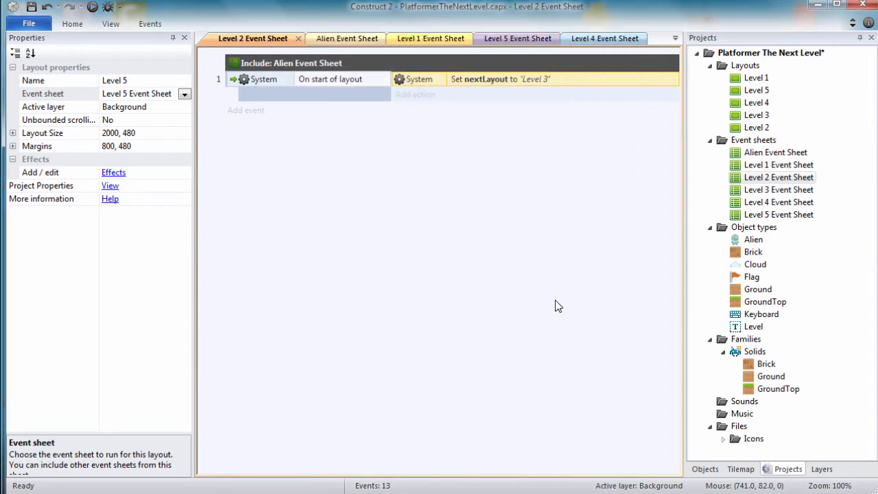
Step: Paste the start-of-layout event into the Level 3 Event Sheet and make its action set nextLayout to "Level 4"
{"action": "double_click", "coordinate": [788, 187]}
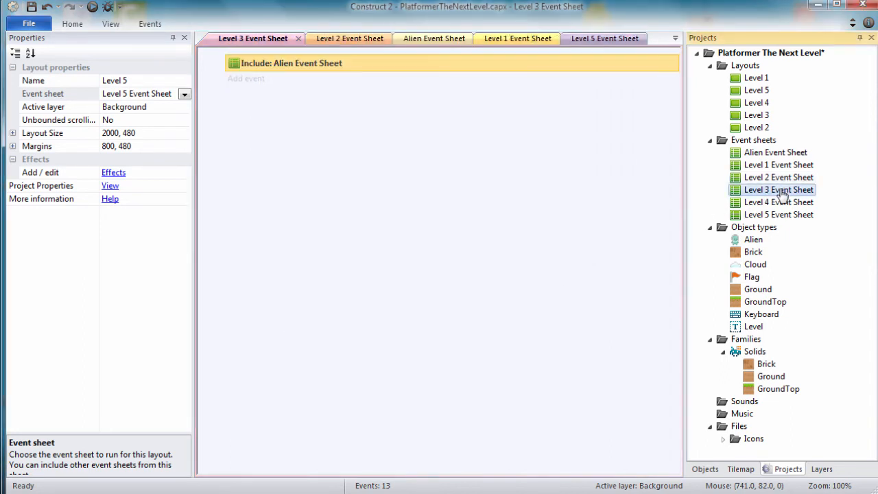
{"action": "right_click", "coordinate": [292, 112]}
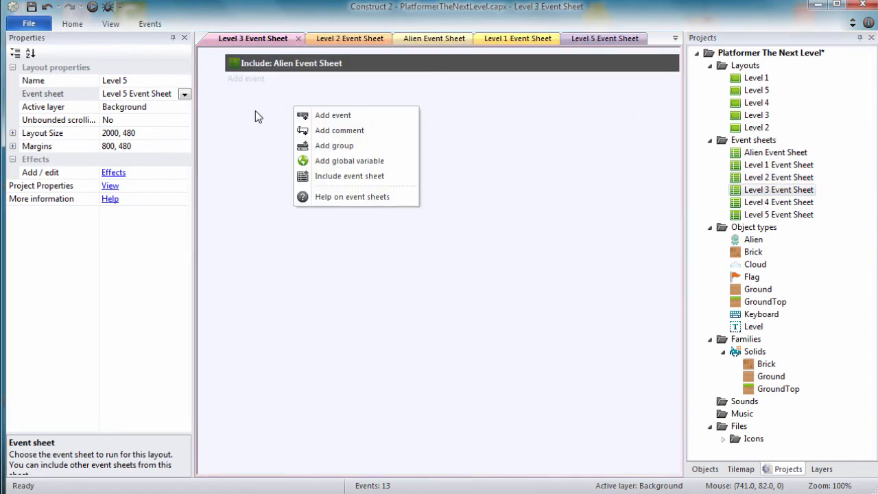
{"action": "key", "text": "Escape"}
{"action": "key", "text": "ctrl+v"}
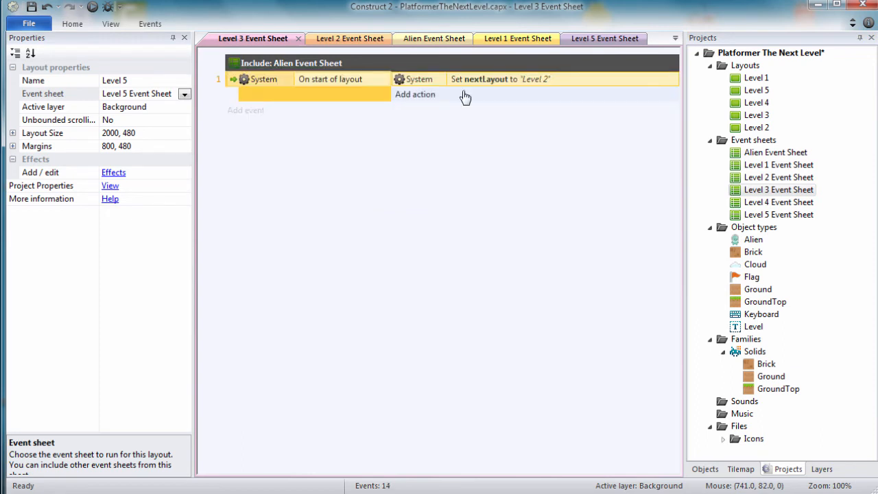
{"action": "double_click", "coordinate": [495, 83]}
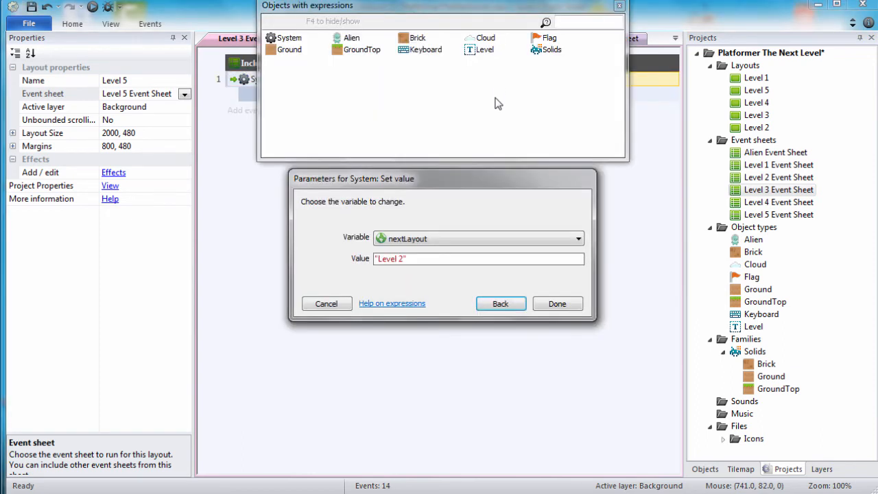
{"action": "left_click", "coordinate": [404, 258]}
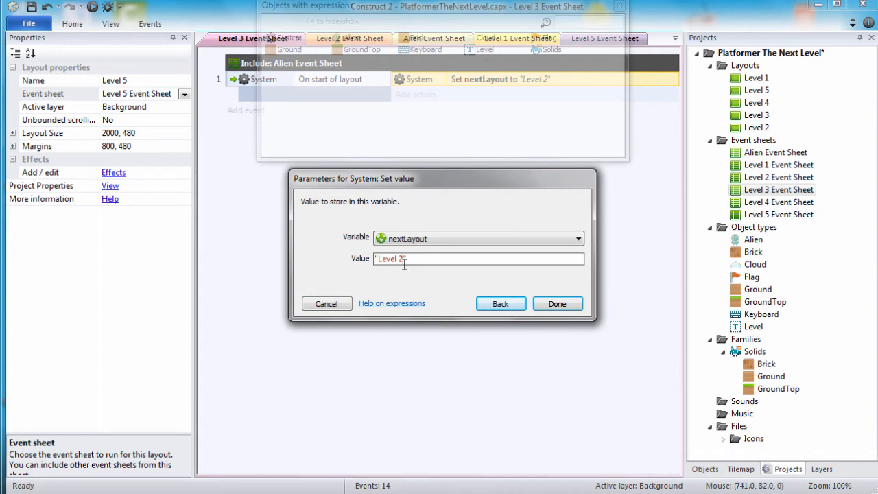
{"action": "type", "text": "4"}
{"action": "left_click", "coordinate": [557, 303]}
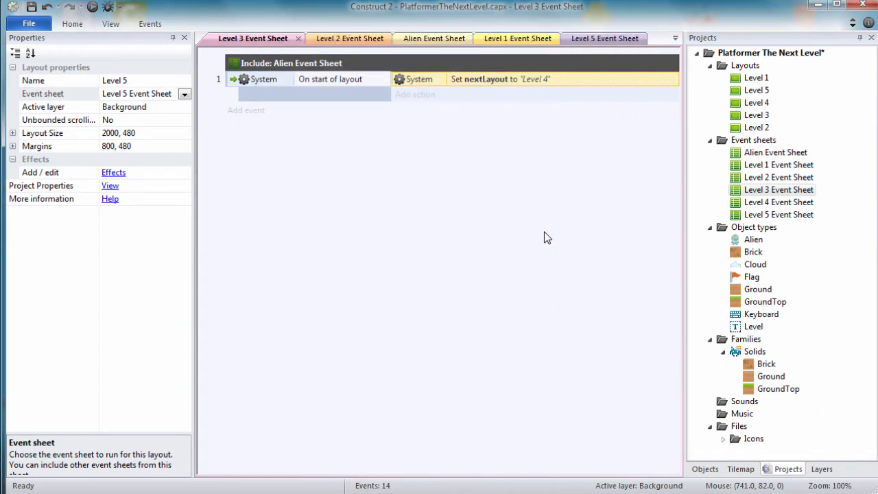
Step: Paste the start-of-layout event into the Level 4 Event Sheet and make its action set nextLayout to "Level 5"
{"action": "double_click", "coordinate": [771, 203]}
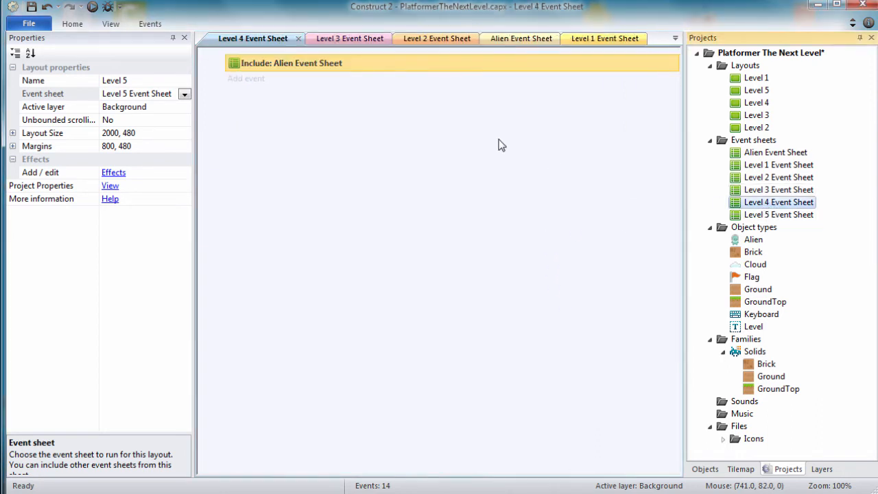
{"action": "key", "text": "ctrl+v"}
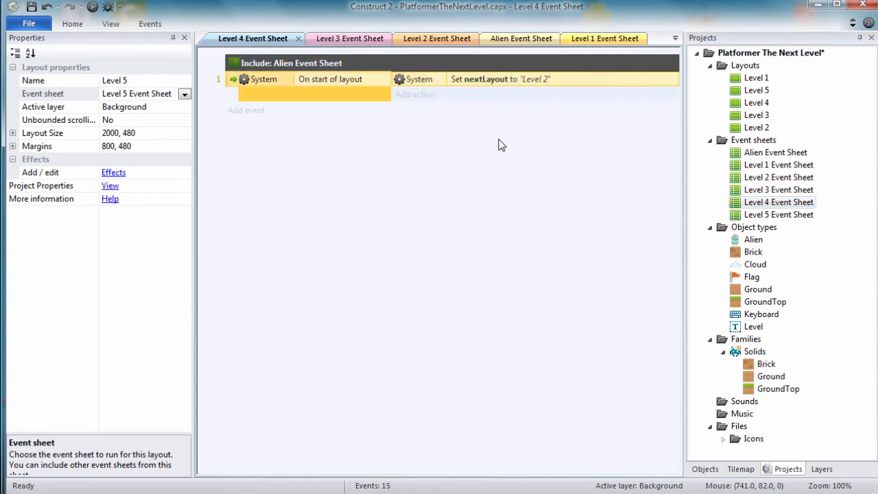
{"action": "double_click", "coordinate": [505, 80]}
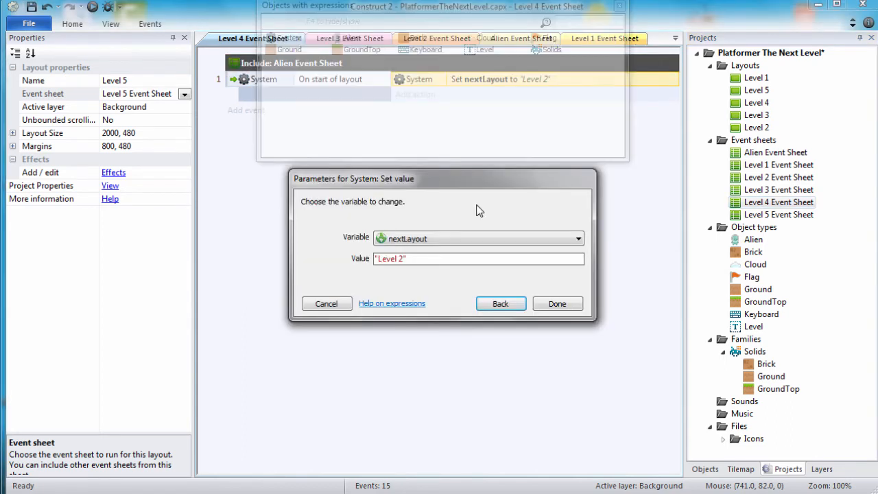
{"action": "left_click", "coordinate": [404, 259]}
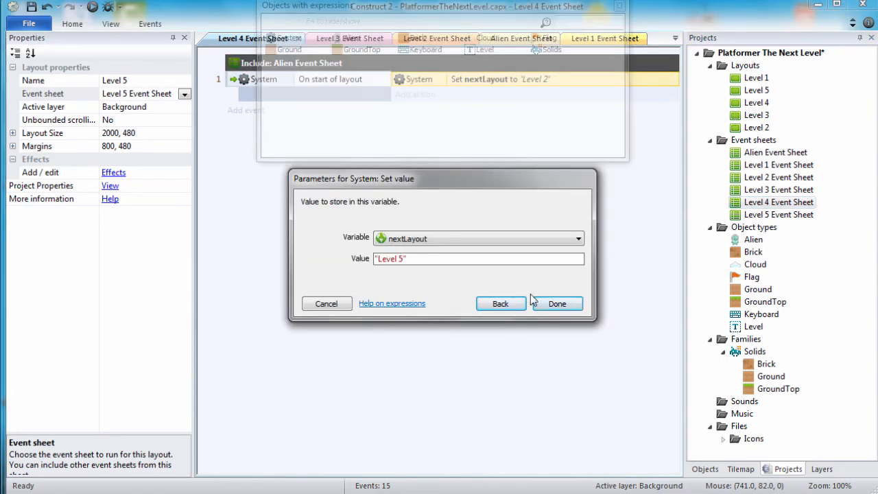
{"action": "left_click", "coordinate": [549, 304]}
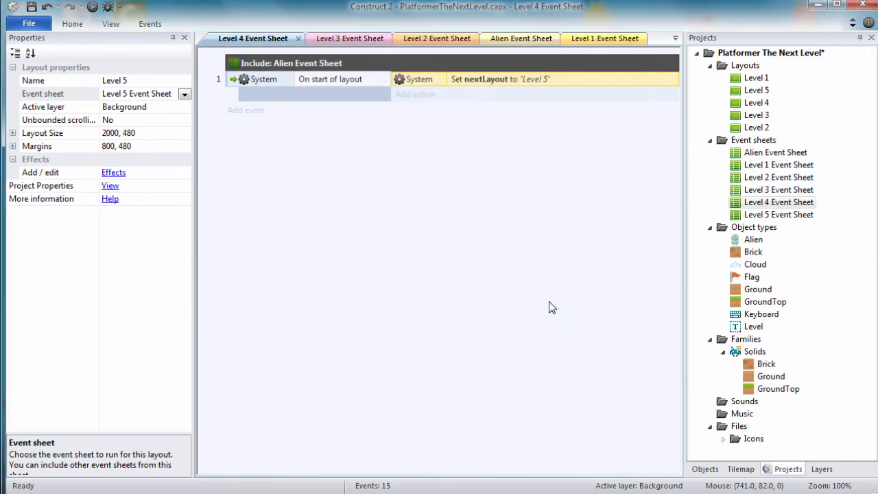
Step: Paste the start-of-layout event into the Level 5 Event Sheet and make its action set nextLayout to "Winner"
{"action": "double_click", "coordinate": [754, 214]}
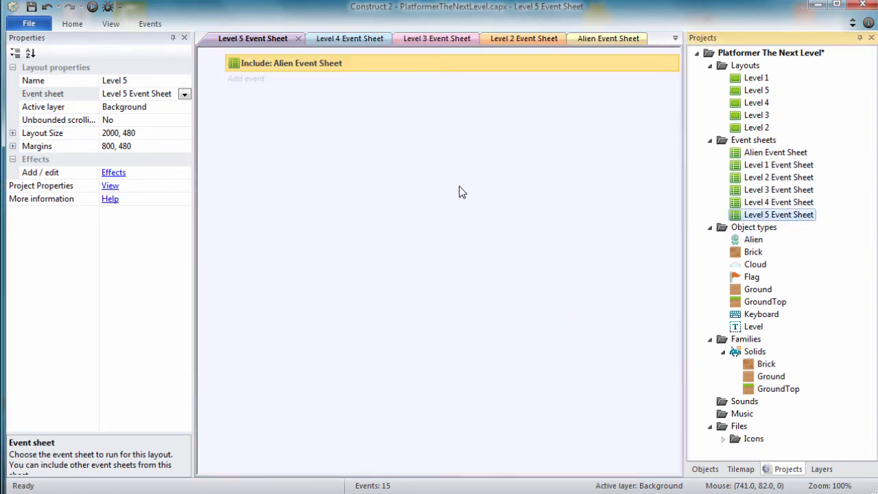
{"action": "key", "text": "ctrl+v"}
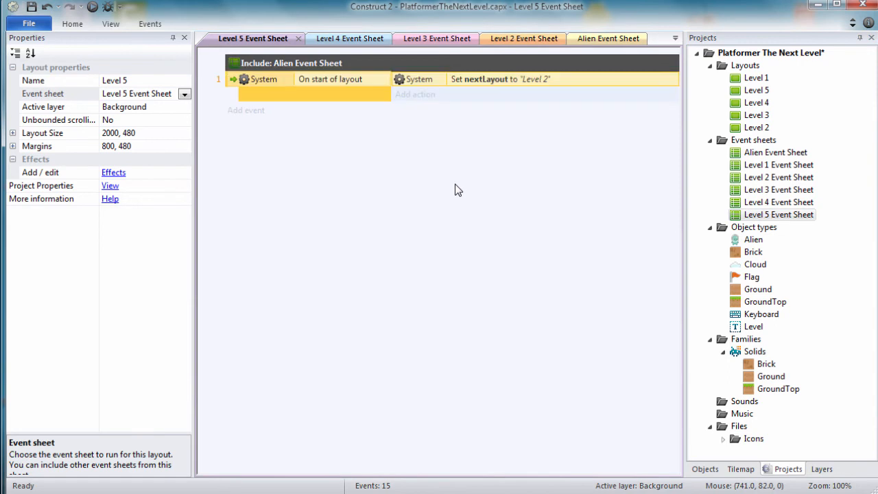
{"action": "double_click", "coordinate": [514, 77]}
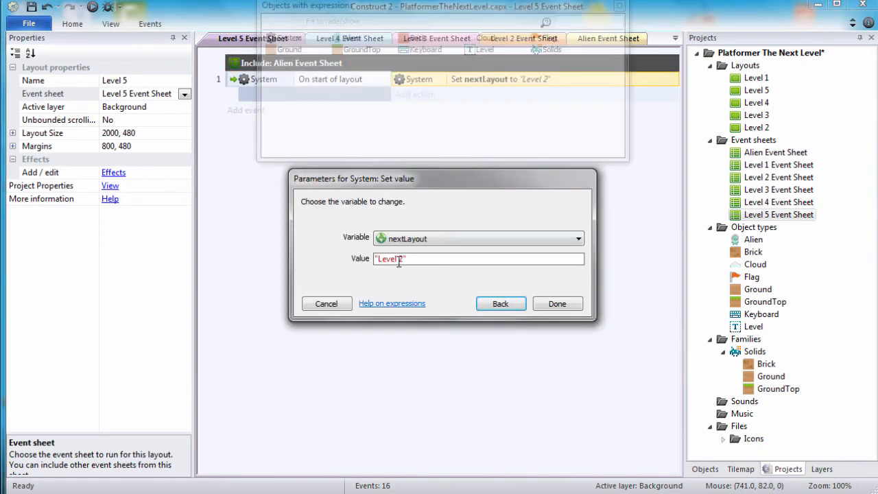
{"action": "left_click", "coordinate": [404, 260]}
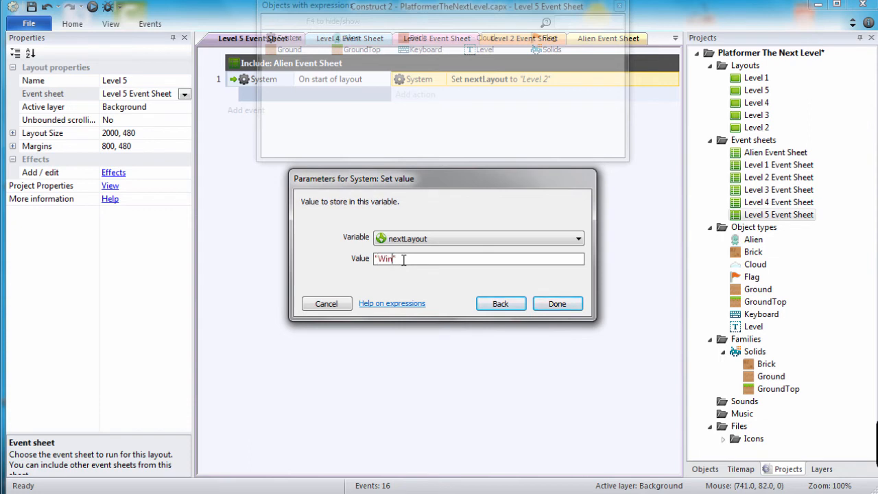
{"action": "left_click", "coordinate": [552, 303]}
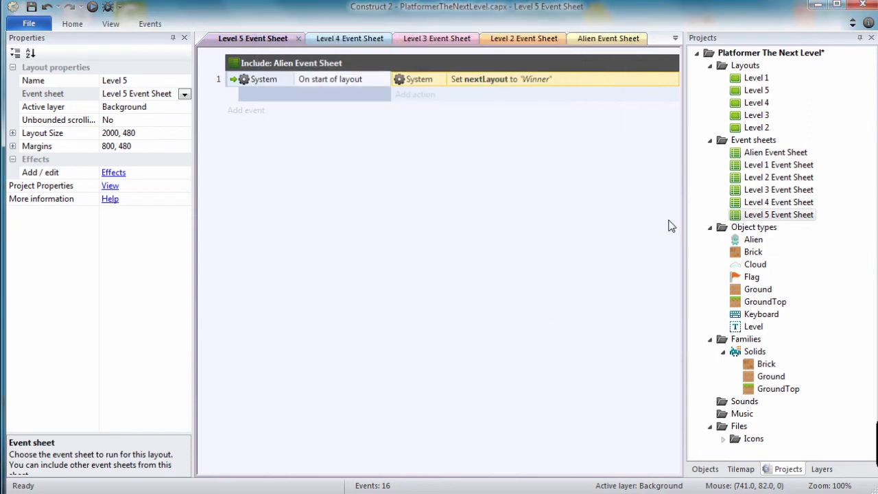
Step: Add a new layout together with its own event sheet and rename the layout Winner
{"action": "right_click", "coordinate": [746, 68]}
{"action": "left_click", "coordinate": [786, 79]}
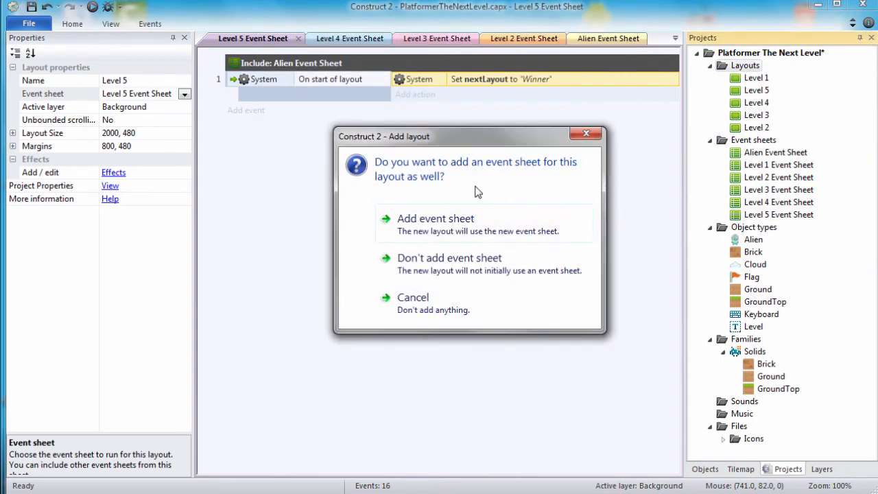
{"action": "left_click", "coordinate": [440, 232]}
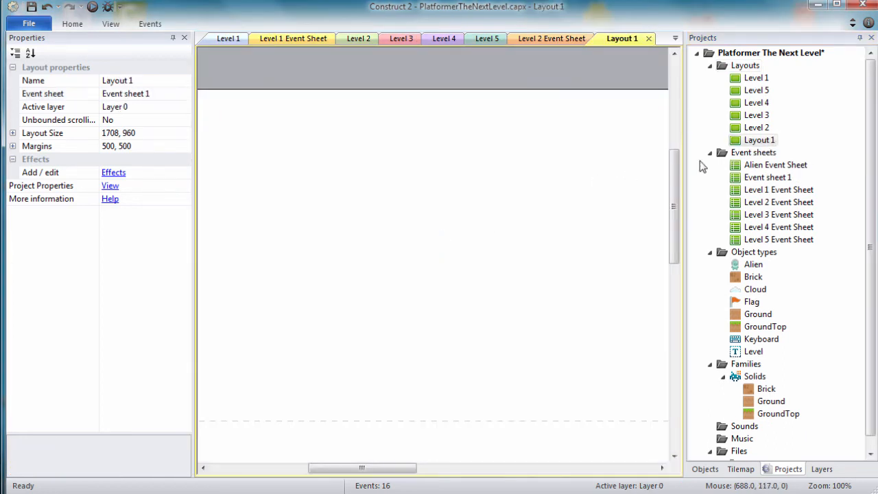
{"action": "right_click", "coordinate": [761, 142]}
{"action": "left_click", "coordinate": [779, 165]}
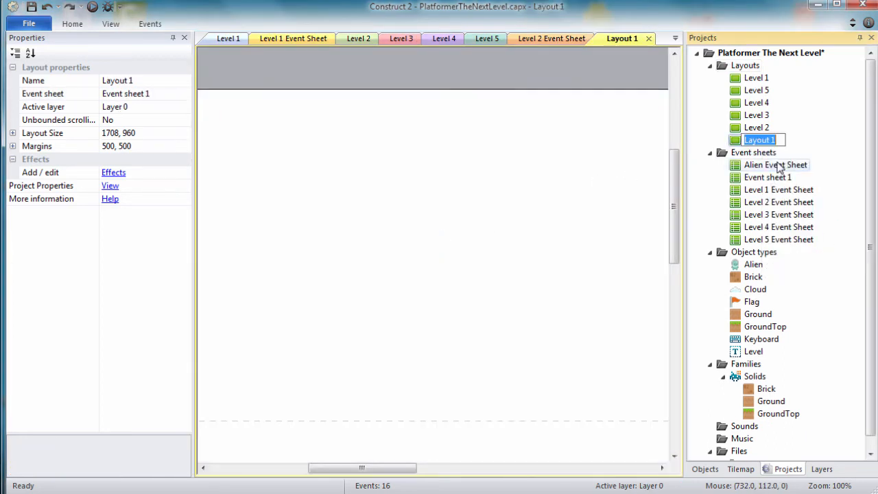
{"action": "type", "text": "Winner"}
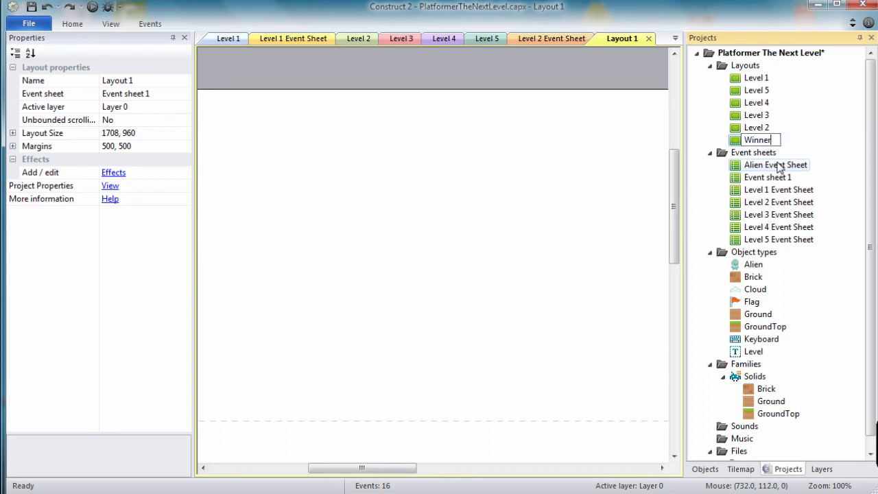
{"action": "key", "text": "Return"}
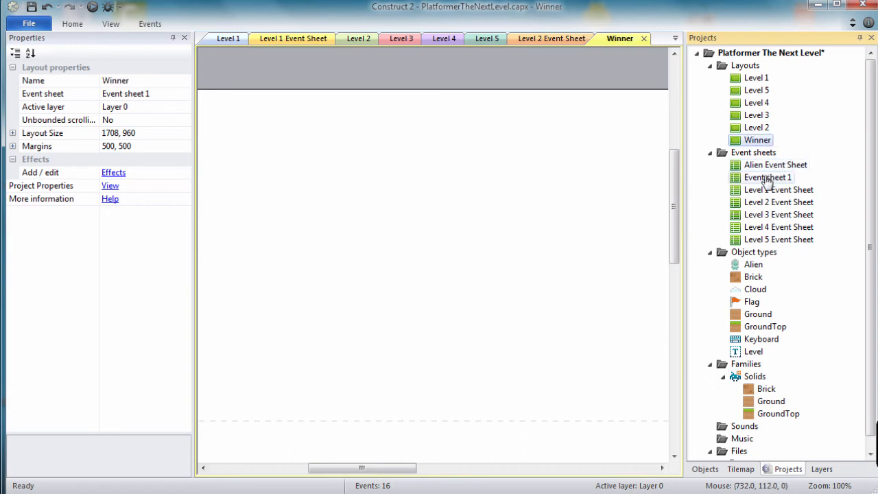
Step: Rename the new layout's event sheet to "Winner Event Sheet"
{"action": "right_click", "coordinate": [768, 177]}
{"action": "left_click", "coordinate": [783, 198]}
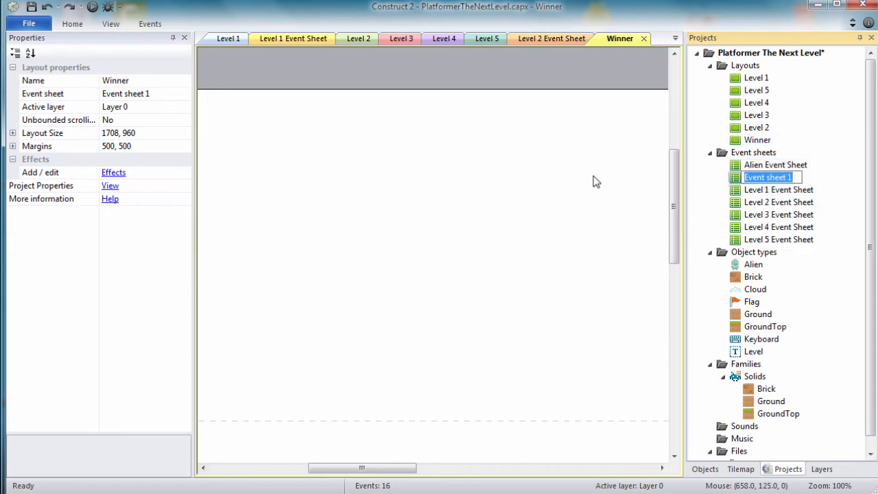
{"action": "type", "text": "Winner E"}
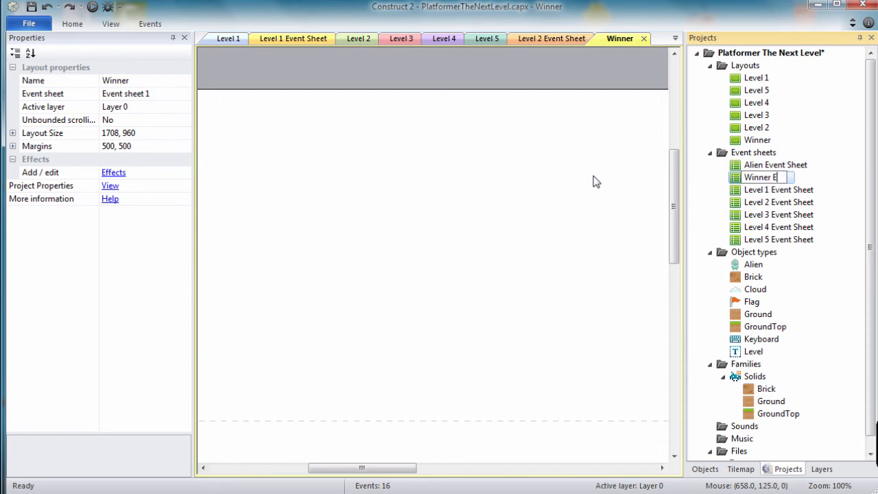
{"action": "type", "text": "vent Sheet"}
{"action": "key", "text": "Return"}
Step: Insert a Text object named YouWin near the Winner layout's upper-left corner and enlarge it to about 503 × 174
{"action": "left_click", "coordinate": [755, 142]}
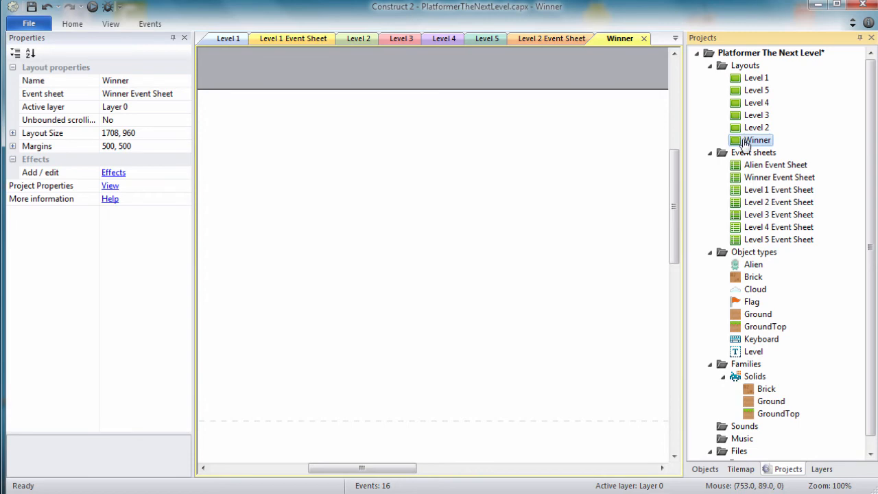
{"action": "right_click", "coordinate": [753, 251]}
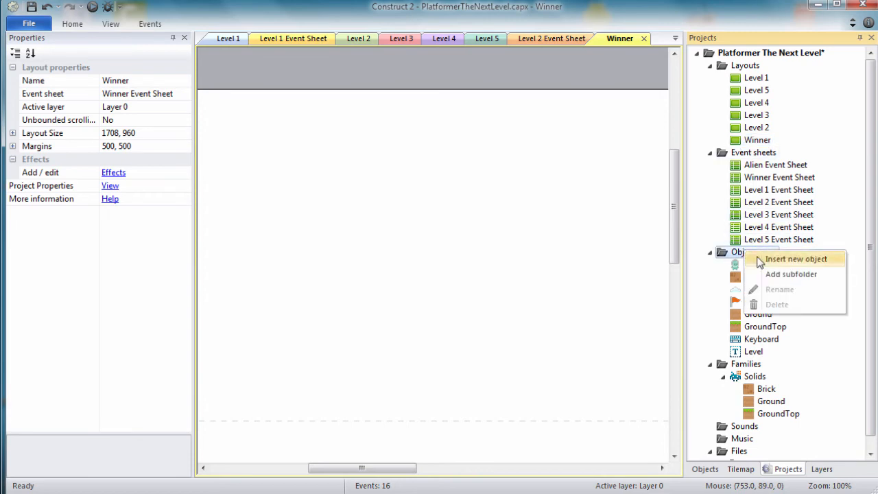
{"action": "left_click", "coordinate": [759, 260]}
{"action": "left_click", "coordinate": [510, 288]}
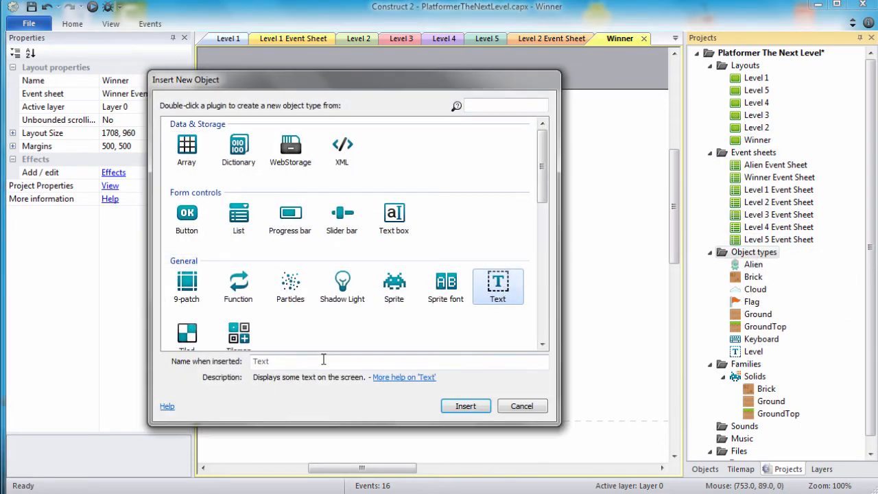
{"action": "left_click", "coordinate": [323, 359]}
{"action": "type", "text": "Y"}
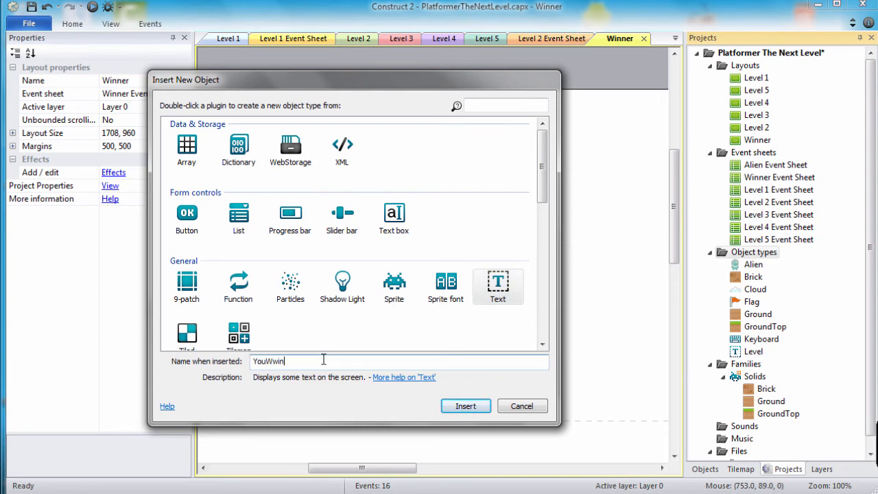
{"action": "type", "text": "ouWin"}
{"action": "key", "text": "Return"}
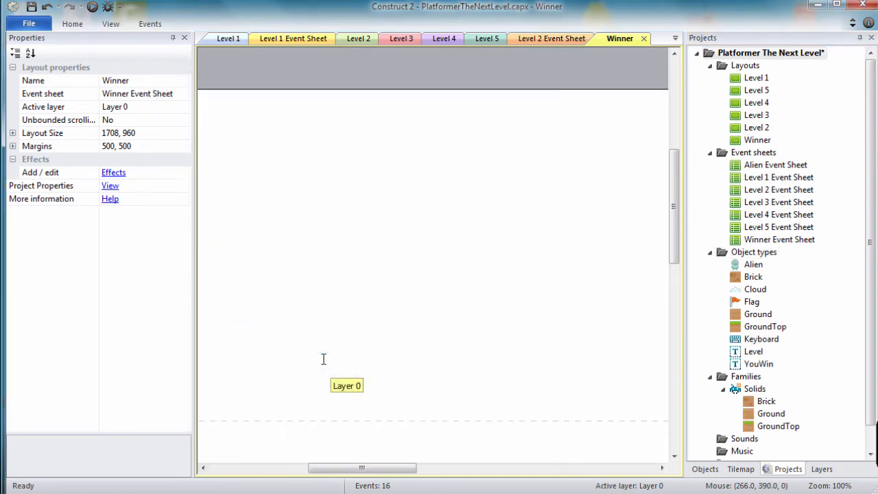
{"action": "left_click", "coordinate": [266, 141]}
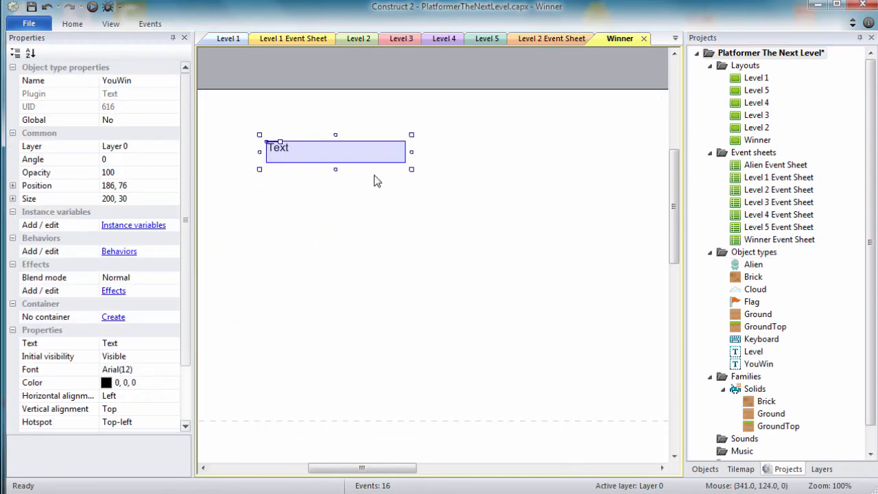
{"action": "left_click_drag", "start_coordinate": [412, 169], "coordinate": [621, 269]}
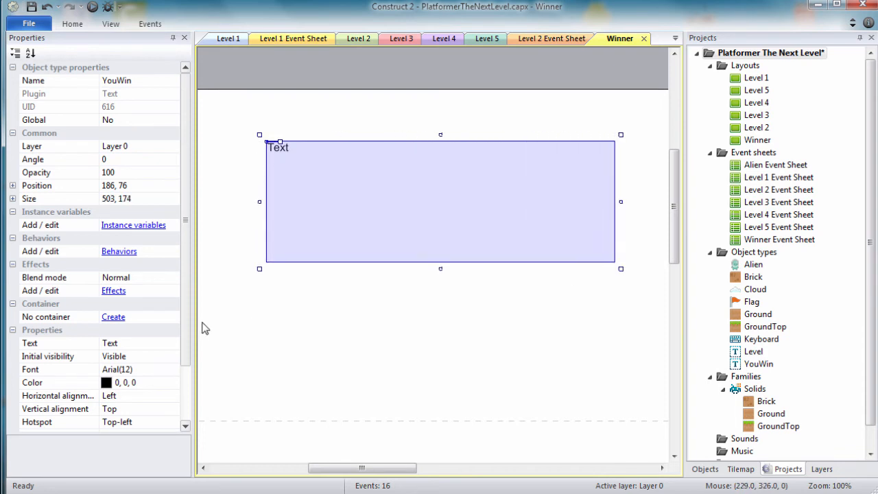
Step: Set the YouWin object's displayed text to "You Win!"
{"action": "left_click", "coordinate": [126, 349]}
{"action": "type", "text": "You Win"}
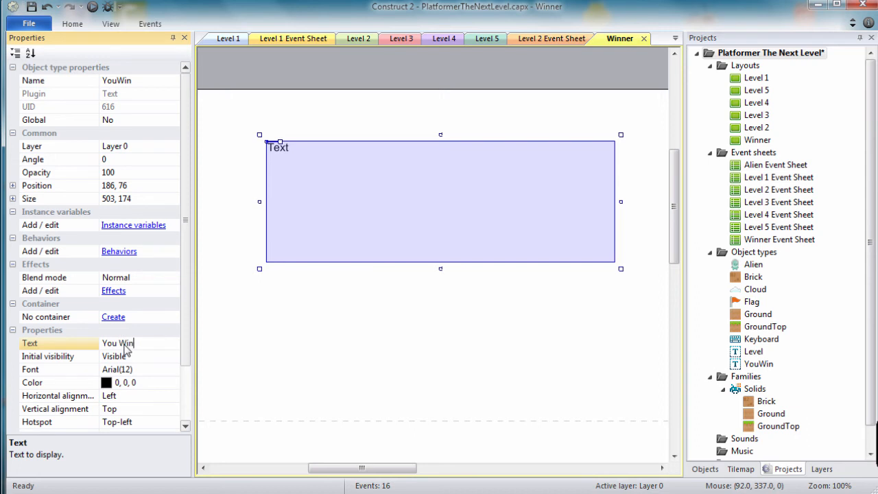
{"action": "type", "text": "!"}
Step: Set the YouWin text's horizontal alignment to Center
{"action": "left_click", "coordinate": [150, 397]}
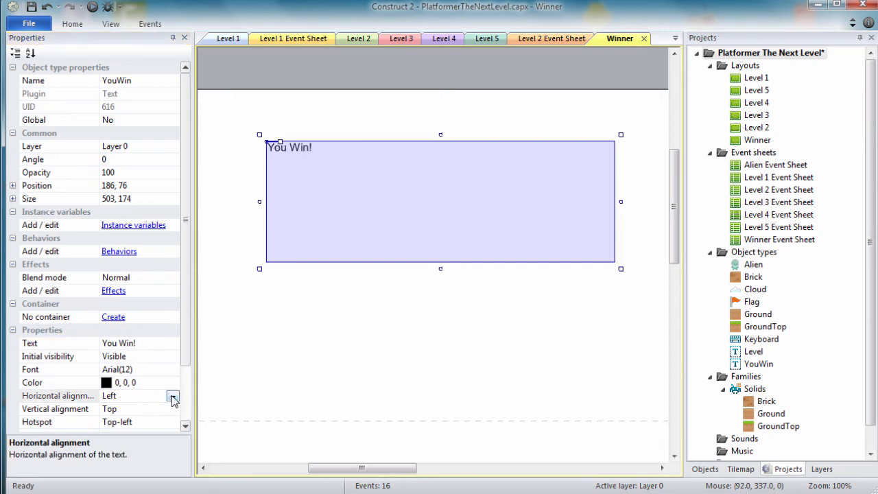
{"action": "left_click", "coordinate": [173, 397]}
{"action": "left_click", "coordinate": [140, 419]}
Step: Change the YouWin text's font to Georgia, regular style, size 72
{"action": "left_click", "coordinate": [137, 369]}
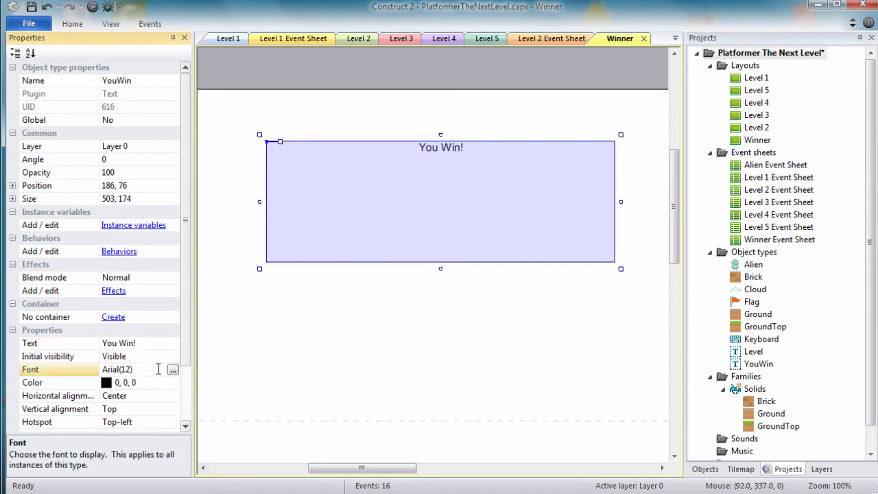
{"action": "left_click", "coordinate": [172, 369]}
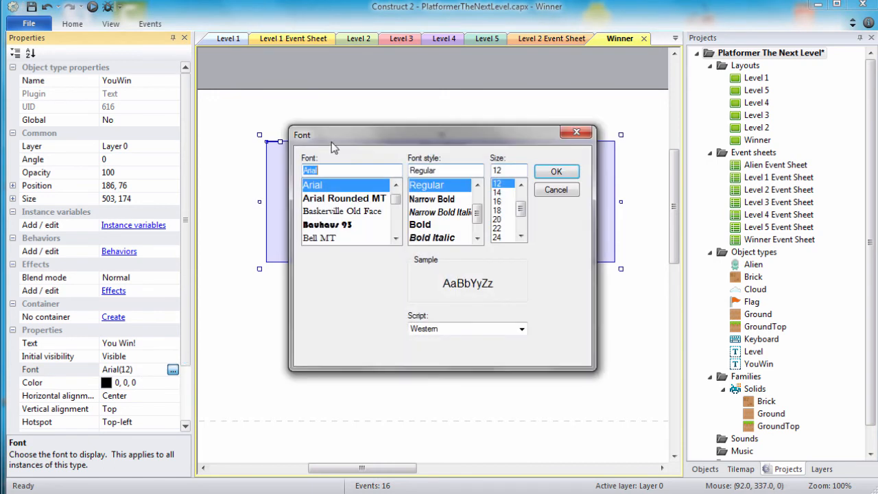
{"action": "type", "text": "geo"}
{"action": "left_click", "coordinate": [329, 186]}
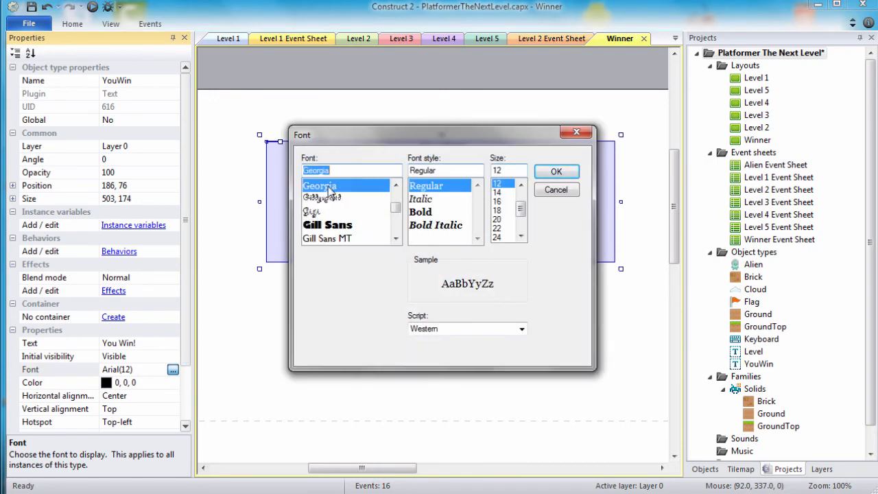
{"action": "left_click_drag", "start_coordinate": [520, 207], "coordinate": [523, 232]}
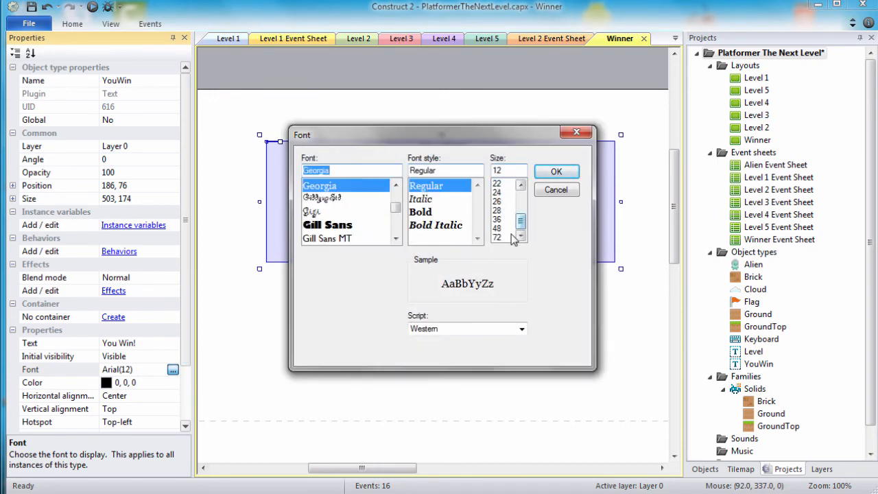
{"action": "left_click", "coordinate": [511, 236]}
{"action": "left_click", "coordinate": [556, 171]}
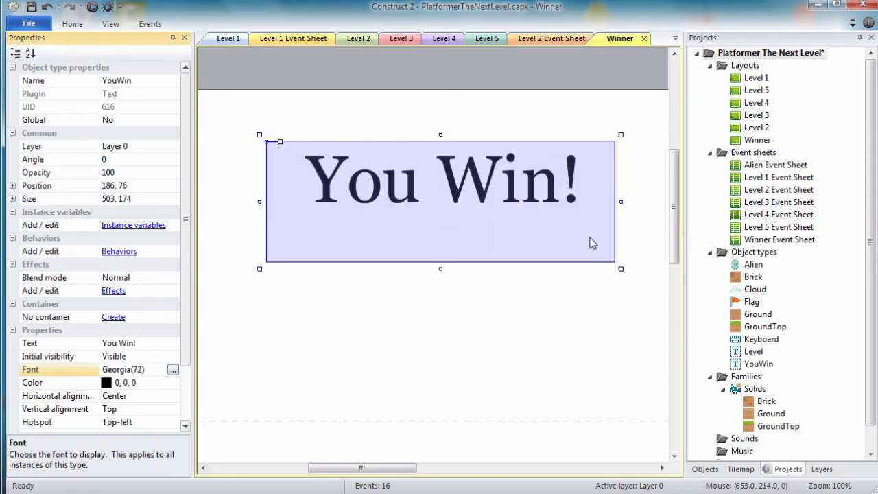
{"action": "left_click", "coordinate": [485, 334]}
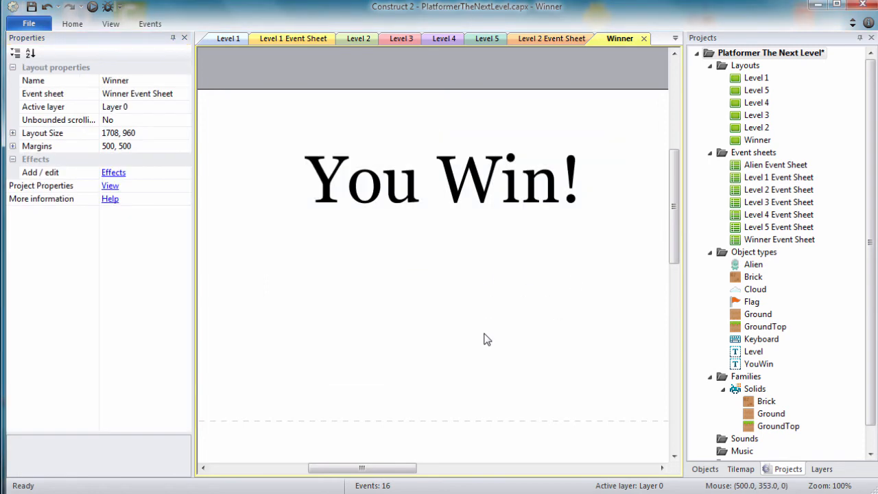
Step: Insert a Button object named PlayAgain below the "You Win!" text and enlarge it to about 489 × 116
{"action": "left_click", "coordinate": [748, 255]}
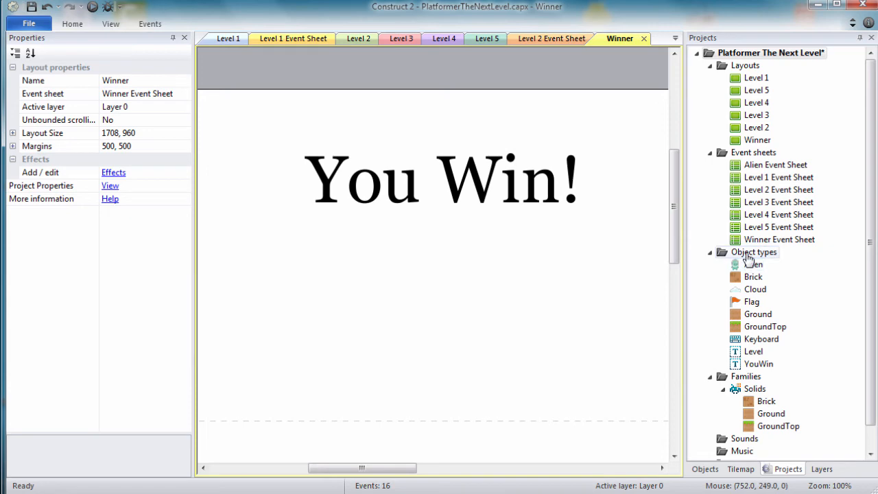
{"action": "right_click", "coordinate": [747, 257]}
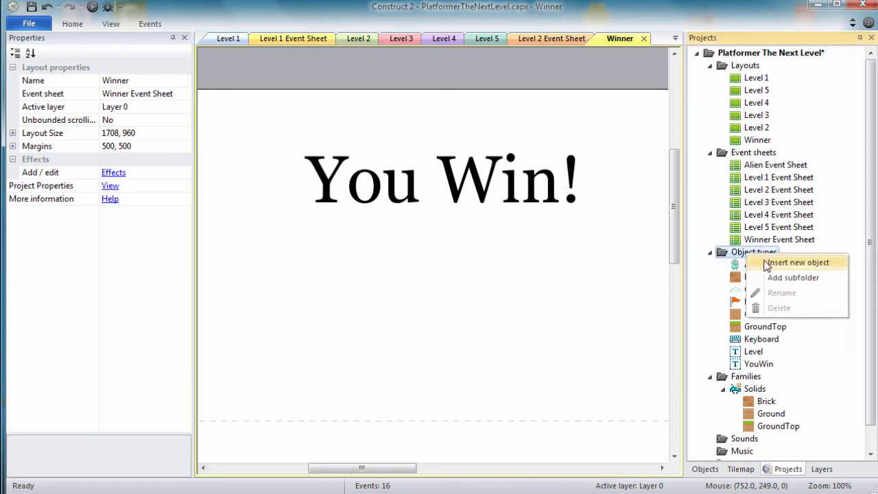
{"action": "left_click", "coordinate": [766, 264]}
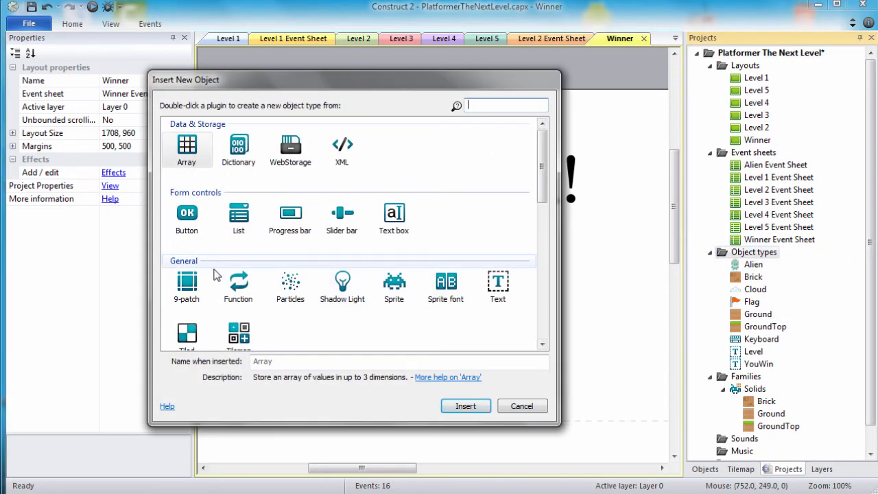
{"action": "left_click", "coordinate": [186, 216]}
{"action": "left_click", "coordinate": [292, 361]}
{"action": "type", "text": "PlayAgain"}
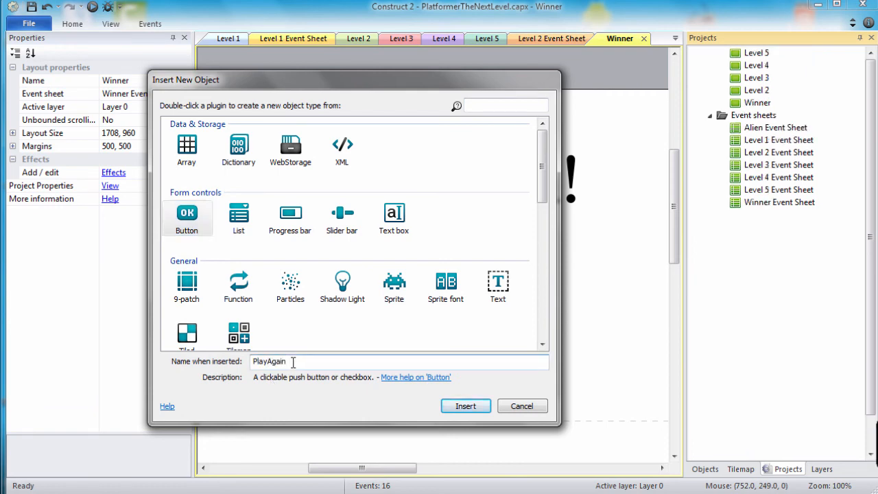
{"action": "key", "text": "Return"}
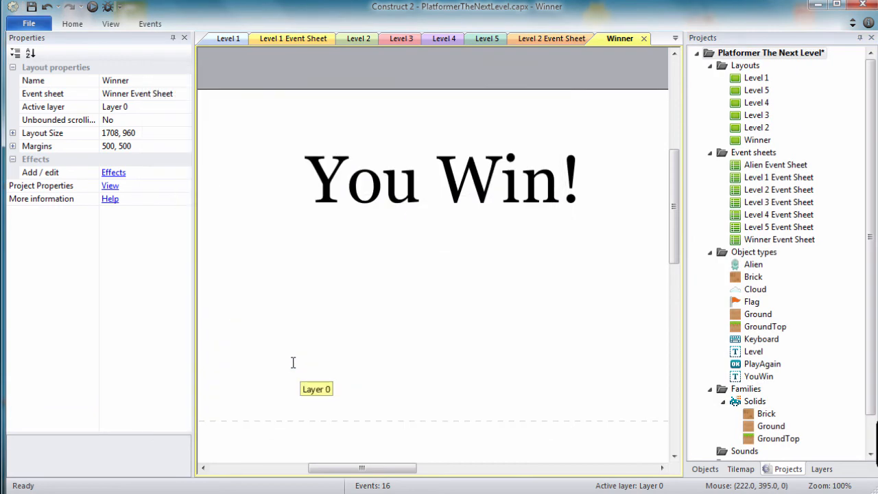
{"action": "left_click", "coordinate": [277, 278]}
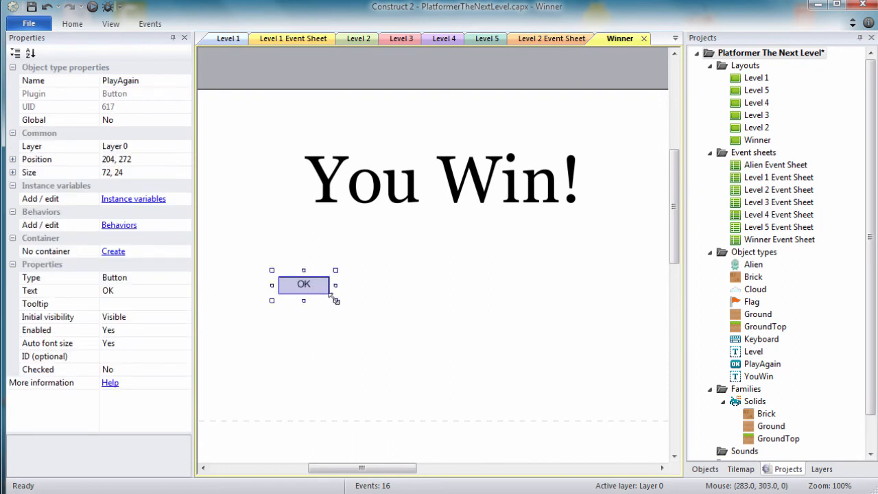
{"action": "left_click_drag", "start_coordinate": [336, 300], "coordinate": [623, 364]}
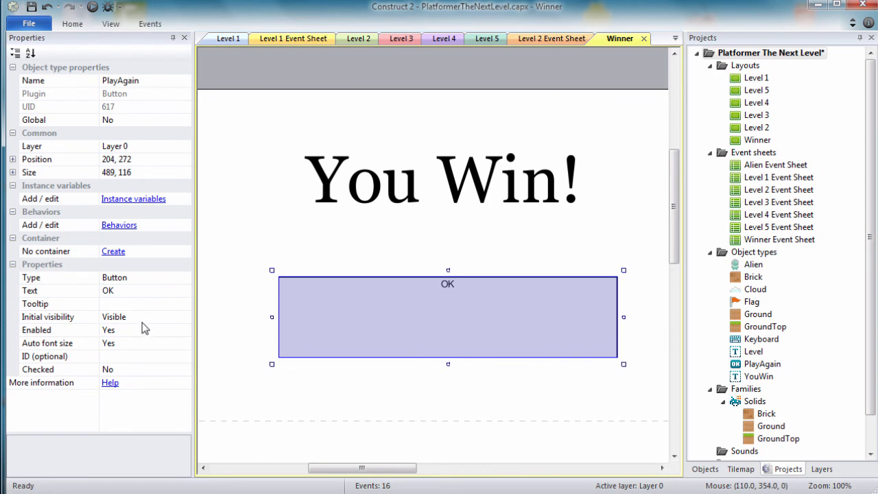
Step: Set the PlayAgain button's text to "Play Again!"
{"action": "left_click", "coordinate": [126, 291]}
{"action": "type", "text": "Play Again!"}
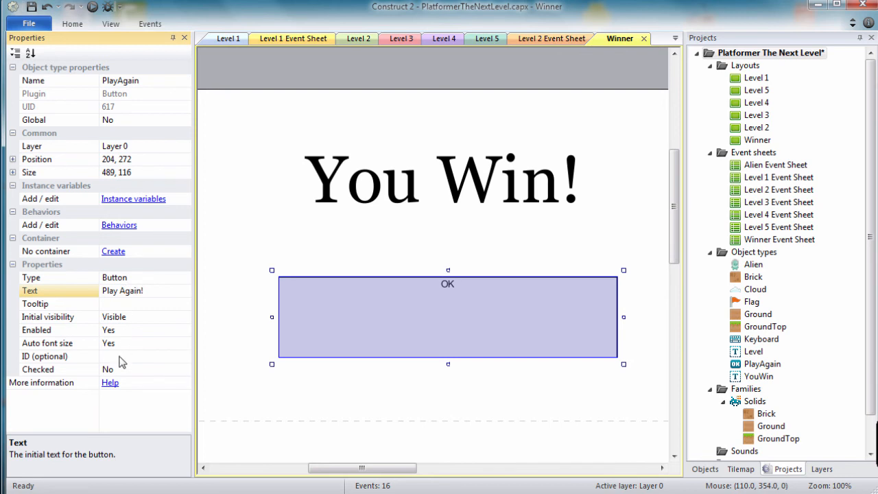
{"action": "left_click", "coordinate": [358, 389]}
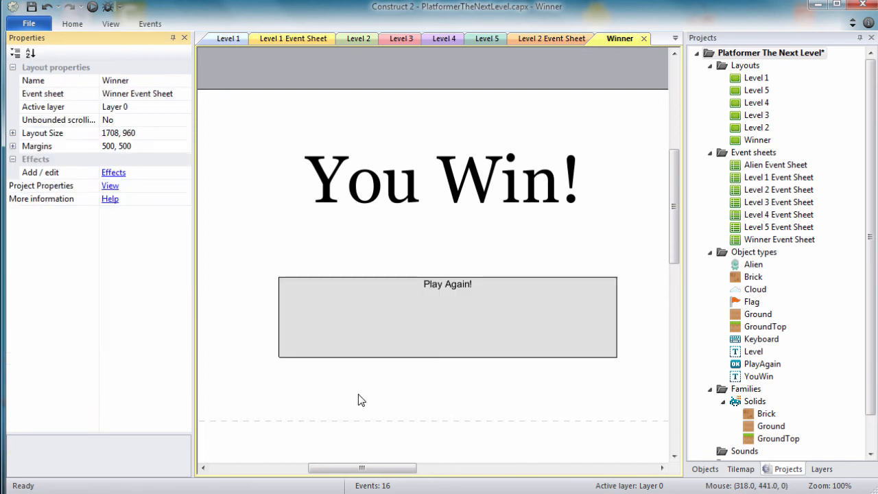
Step: In the Winner Event Sheet, add an event with the System condition On start of layout
{"action": "double_click", "coordinate": [758, 243]}
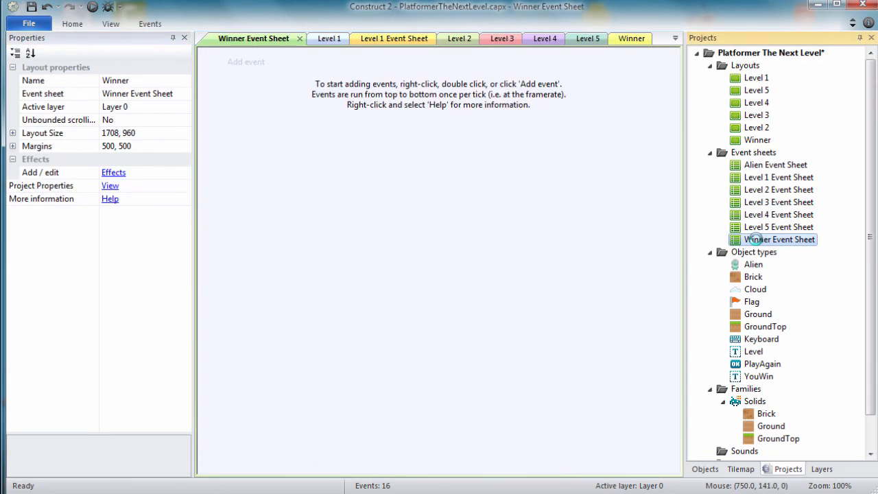
{"action": "left_click", "coordinate": [249, 68]}
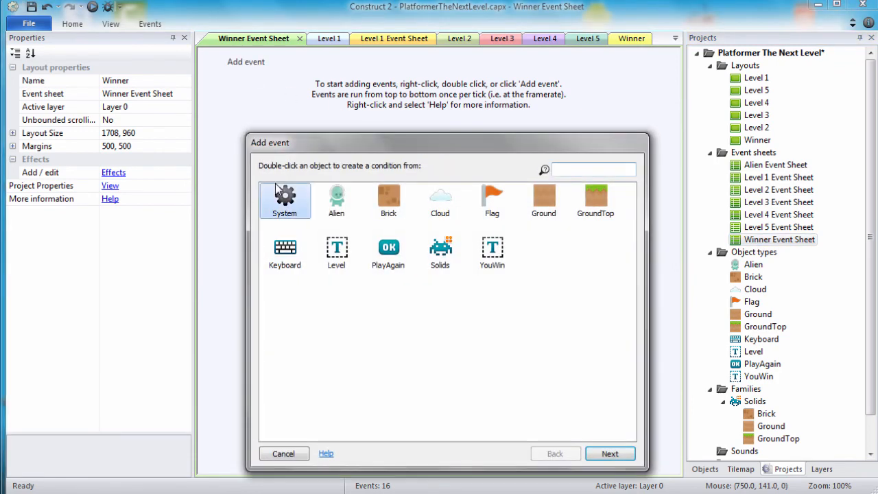
{"action": "double_click", "coordinate": [282, 203]}
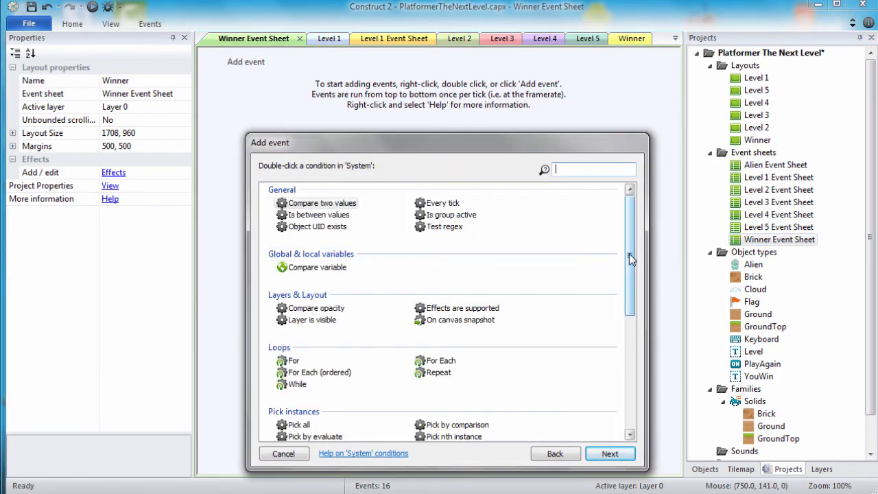
{"action": "left_click_drag", "start_coordinate": [629, 254], "coordinate": [638, 371]}
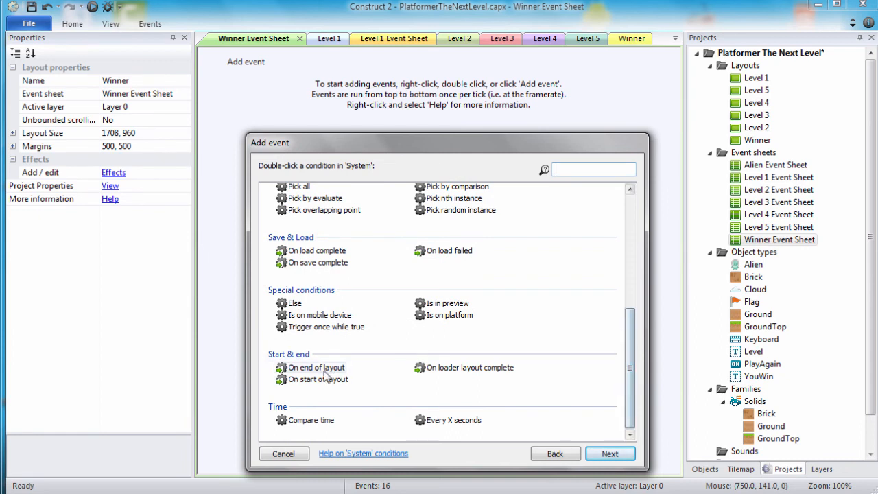
{"action": "double_click", "coordinate": [320, 379]}
Step: Add a PlayAgain action to the start-of-layout event that sets the CSS style "fontSize" to "3em"
{"action": "left_click", "coordinate": [410, 63]}
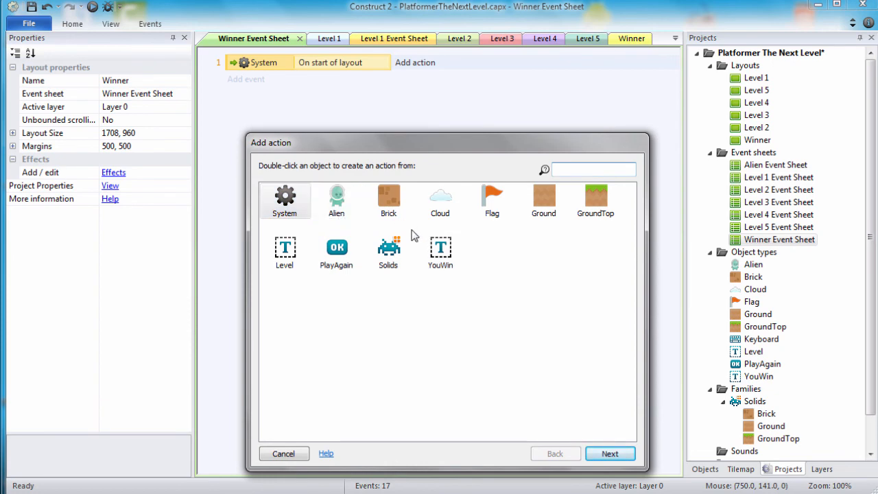
{"action": "double_click", "coordinate": [336, 250]}
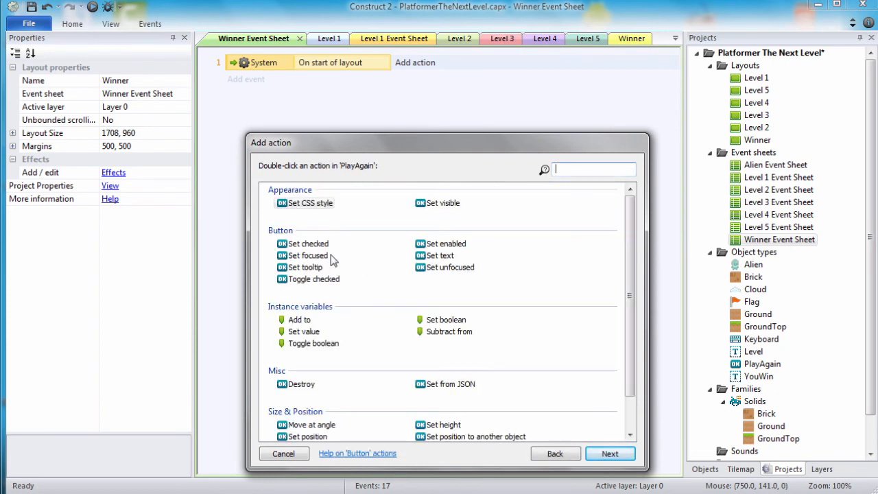
{"action": "double_click", "coordinate": [308, 203]}
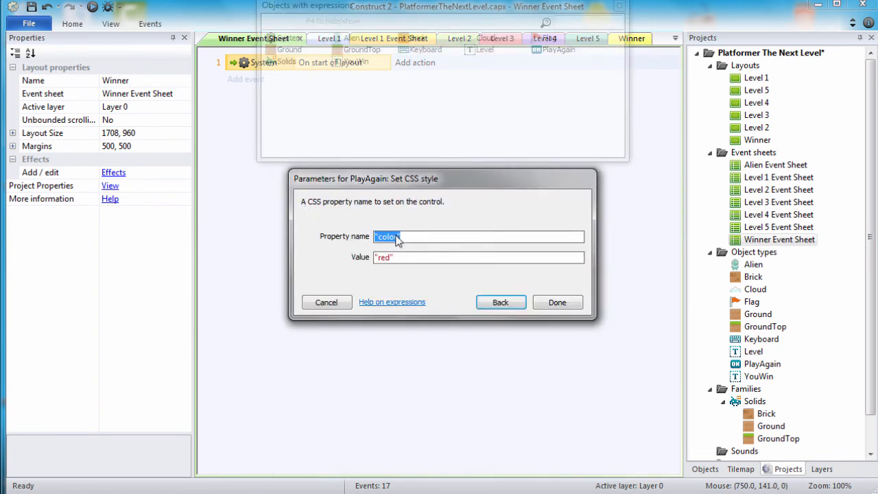
{"action": "left_click", "coordinate": [396, 237]}
{"action": "type", "text": "fontSize"}
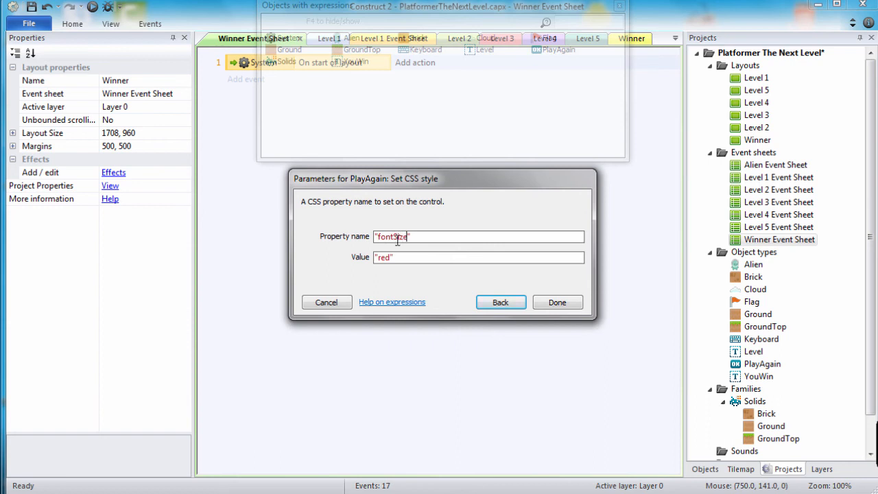
{"action": "left_click", "coordinate": [391, 258]}
{"action": "left_click", "coordinate": [391, 258]}
{"action": "key", "text": "BackSpace"}
{"action": "key", "text": "BackSpace"}
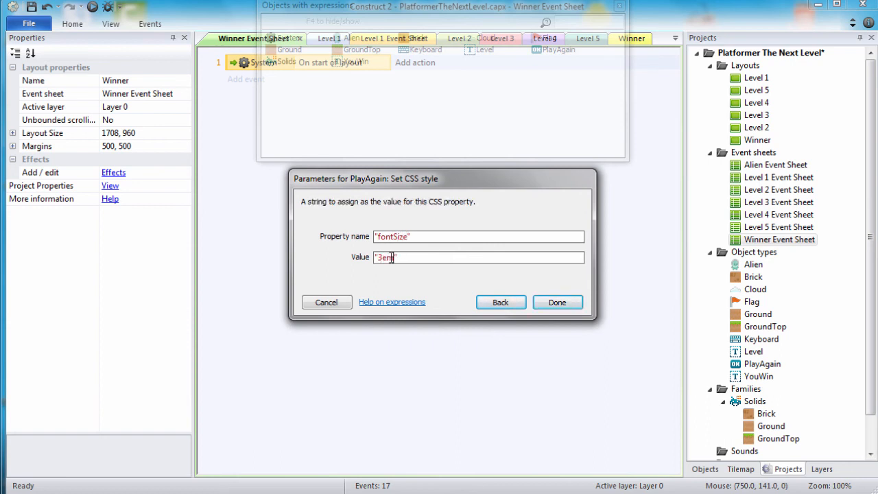
{"action": "left_click", "coordinate": [550, 305]}
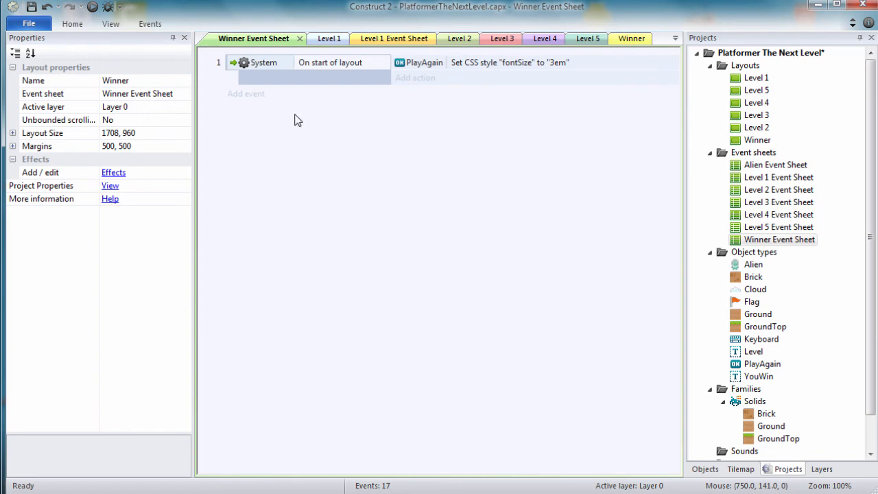
Step: Add a second event to the Winner Event Sheet with the PlayAgain condition On clicked
{"action": "left_click", "coordinate": [237, 96]}
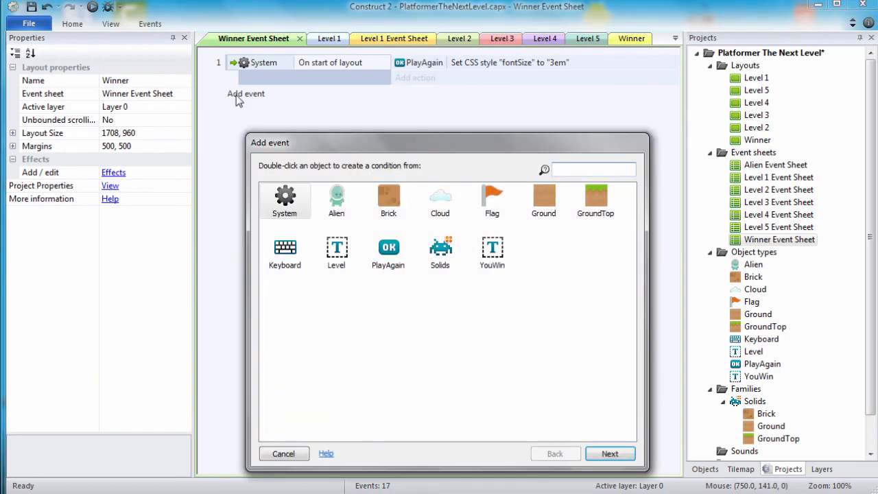
{"action": "double_click", "coordinate": [392, 259]}
{"action": "left_click", "coordinate": [435, 206]}
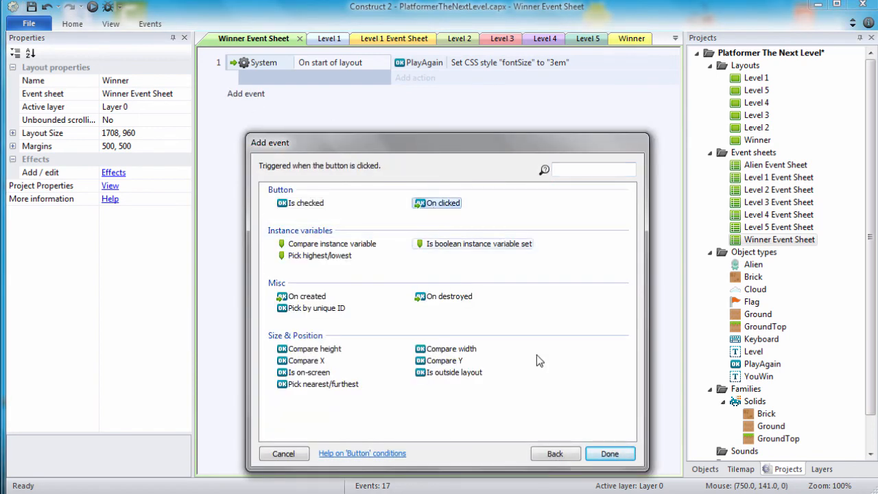
{"action": "double_click", "coordinate": [437, 204]}
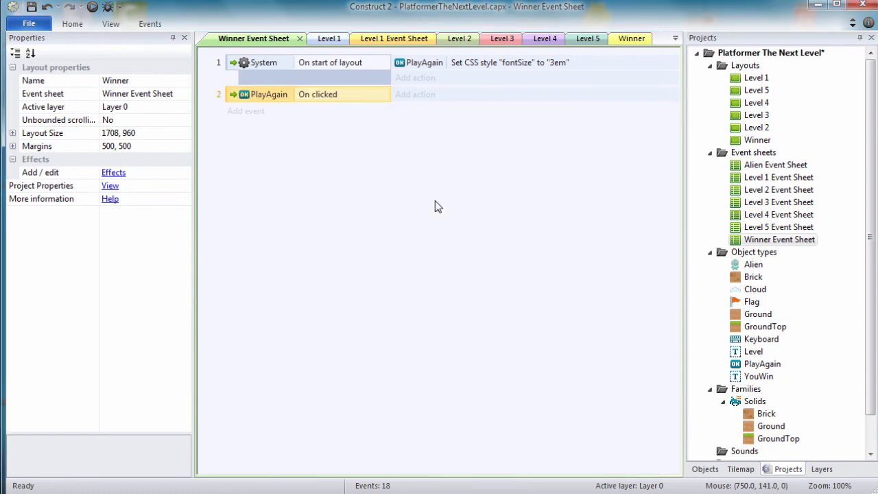
Step: Give the PlayAgain On clicked event a System action Go to layout (by name) with the layout "Level 1"
{"action": "left_click", "coordinate": [414, 95]}
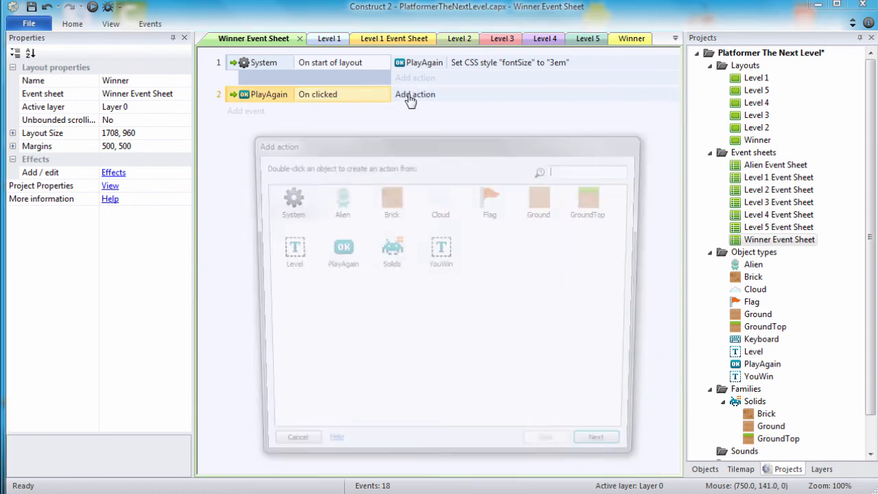
{"action": "double_click", "coordinate": [306, 199]}
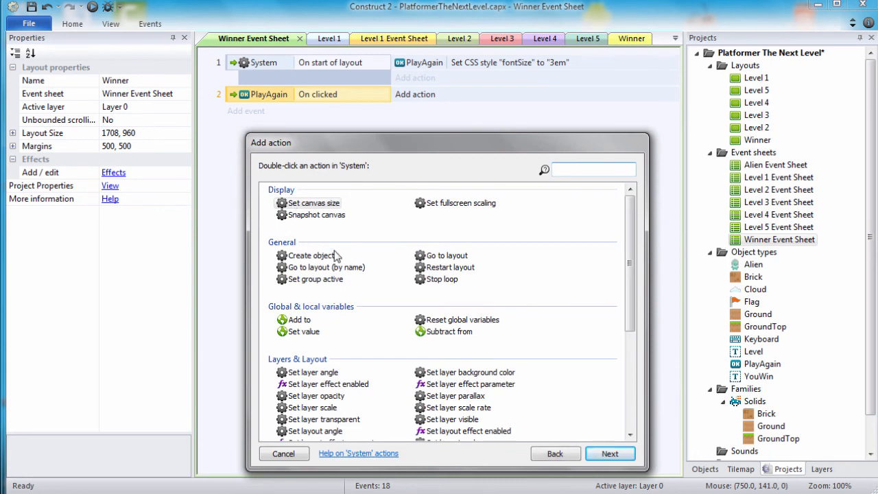
{"action": "double_click", "coordinate": [343, 267]}
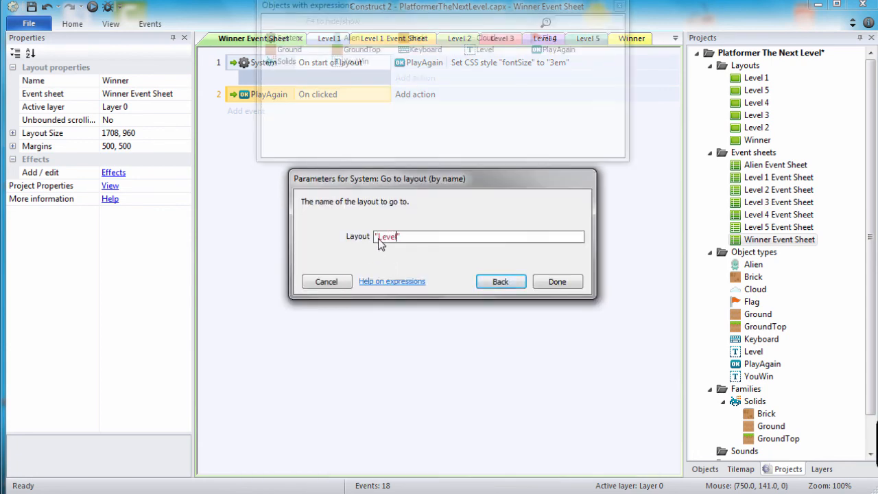
{"action": "left_click", "coordinate": [557, 281]}
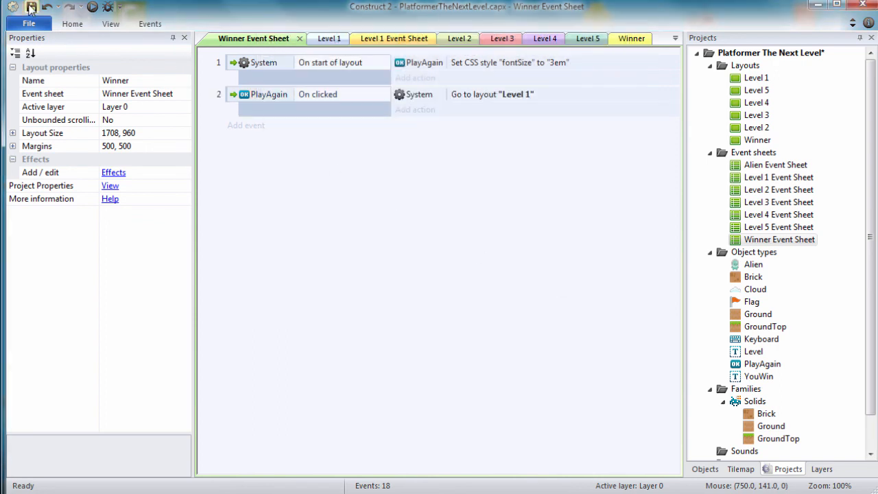
Step: Save the project and open the Level 1 layout
{"action": "key", "text": "ctrl+s"}
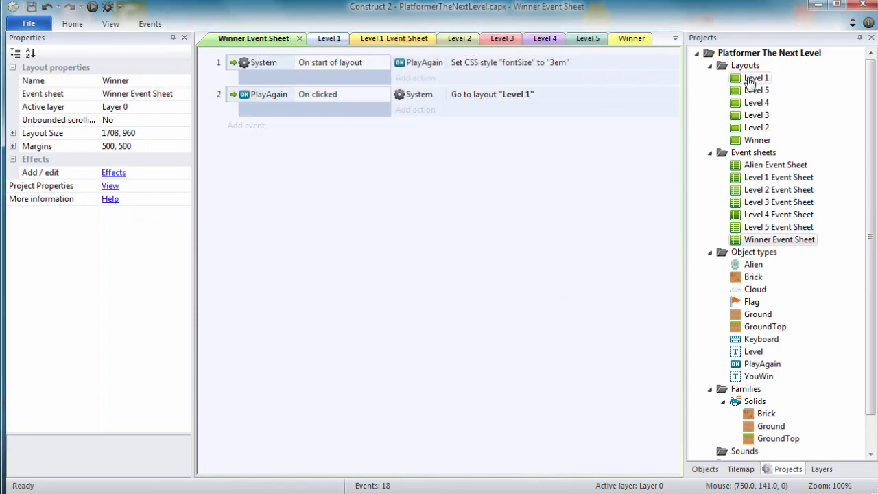
{"action": "double_click", "coordinate": [754, 78]}
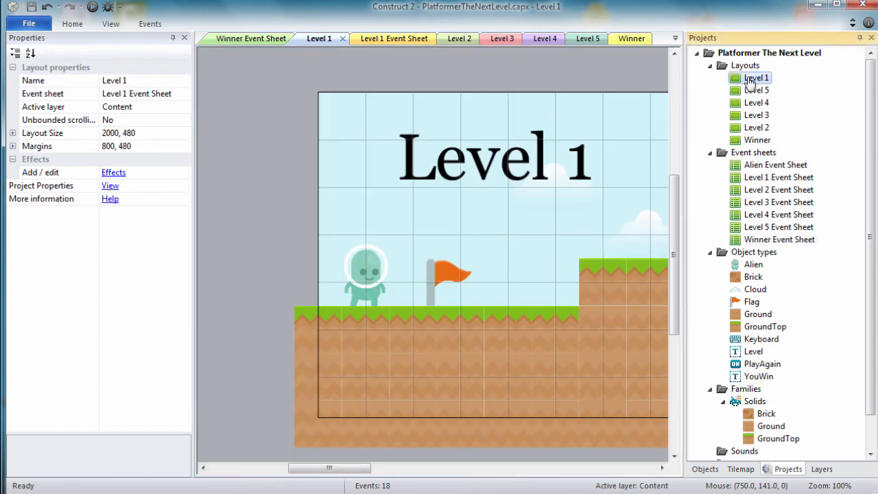
Step: Preview the game from Level 1 and move the alien into the flag of every level to reach the Winner layout
{"action": "left_click", "coordinate": [93, 8]}
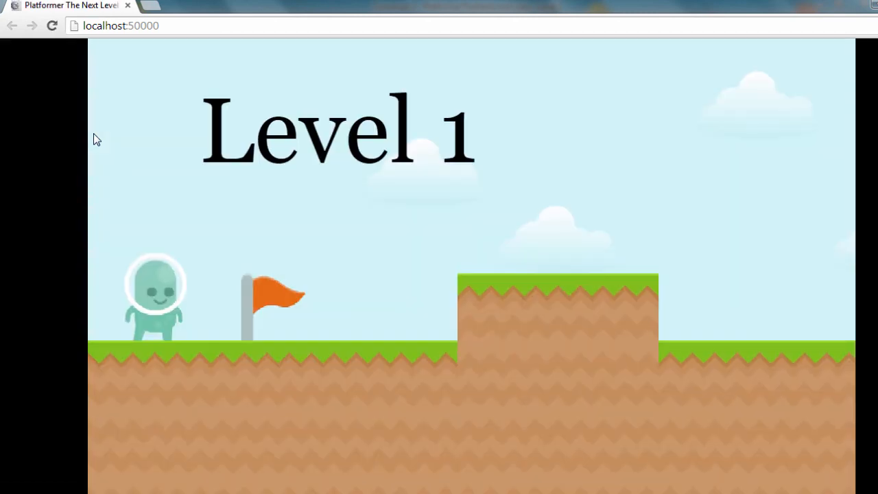
{"action": "key", "text": "Right"}
{"action": "key", "text": "Up"}
{"action": "key", "text": "Left"}
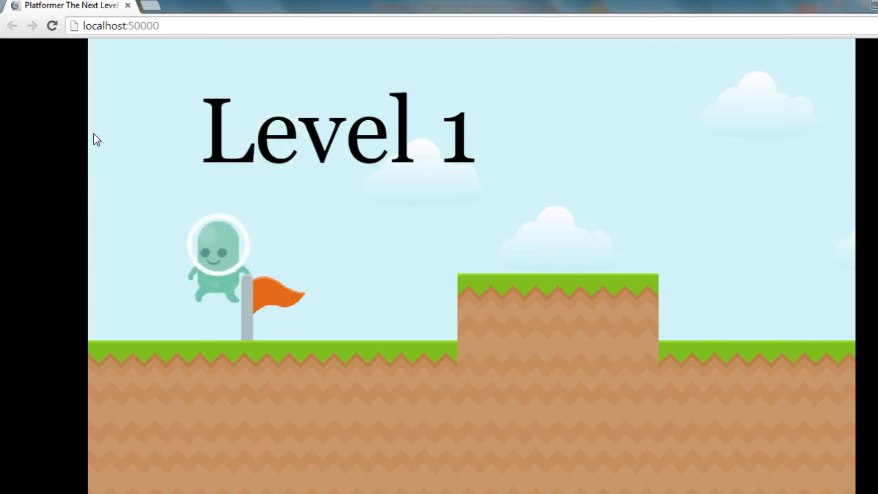
{"action": "key", "text": "Right"}
{"action": "key", "text": "Up"}
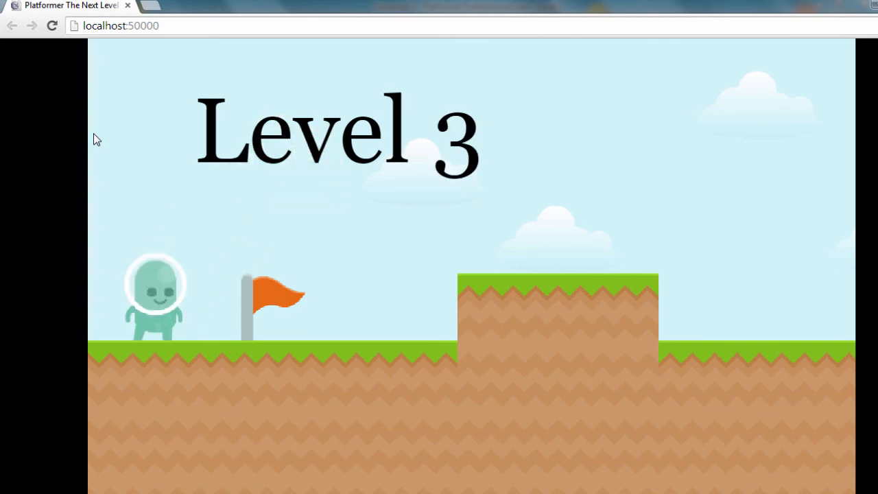
{"action": "key", "text": "Up"}
{"action": "key", "text": "Right"}
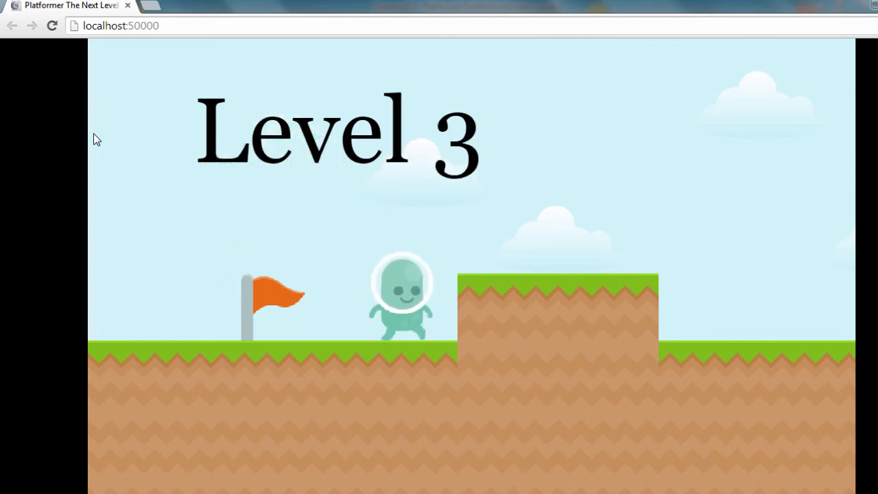
{"action": "key", "text": "Left"}
{"action": "key", "text": "Right"}
{"action": "key", "text": "Up"}
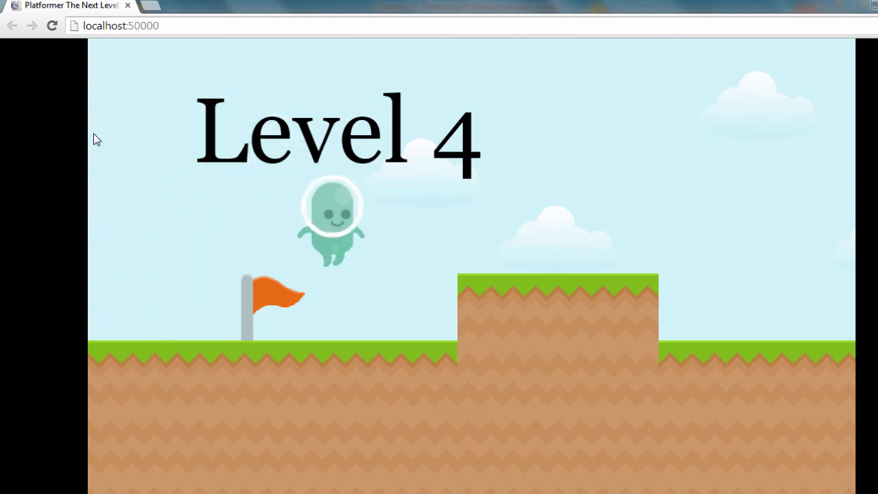
{"action": "key", "text": "Left"}
{"action": "key", "text": "Right"}
{"action": "key", "text": "Up"}
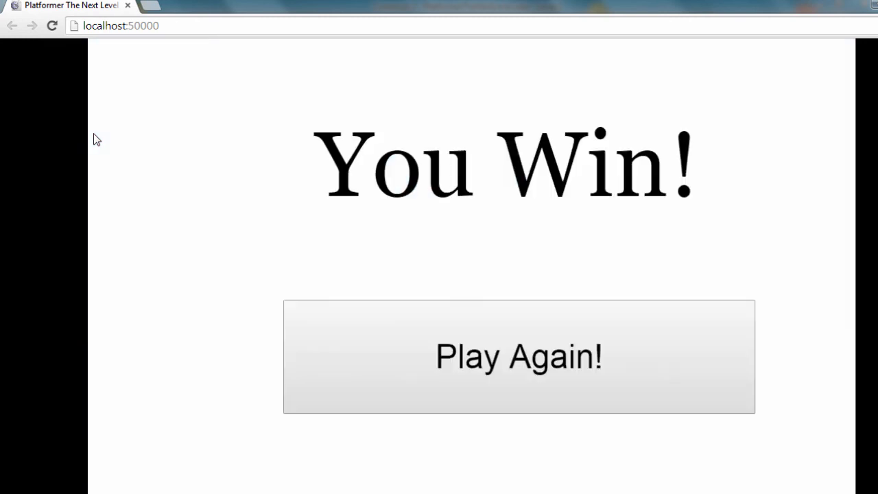
Step: Test the Play Again! option by restarting from Level 1 and playing through all five flags to the Winner layout again
{"action": "left_click", "coordinate": [417, 343]}
{"action": "key", "text": "Right"}
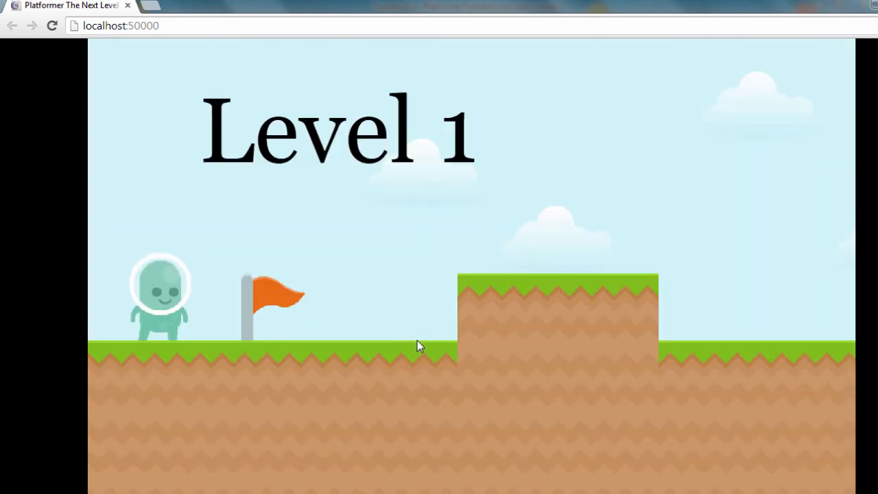
{"action": "key", "text": "Up"}
{"action": "key", "text": "Right"}
{"action": "key", "text": "Up"}
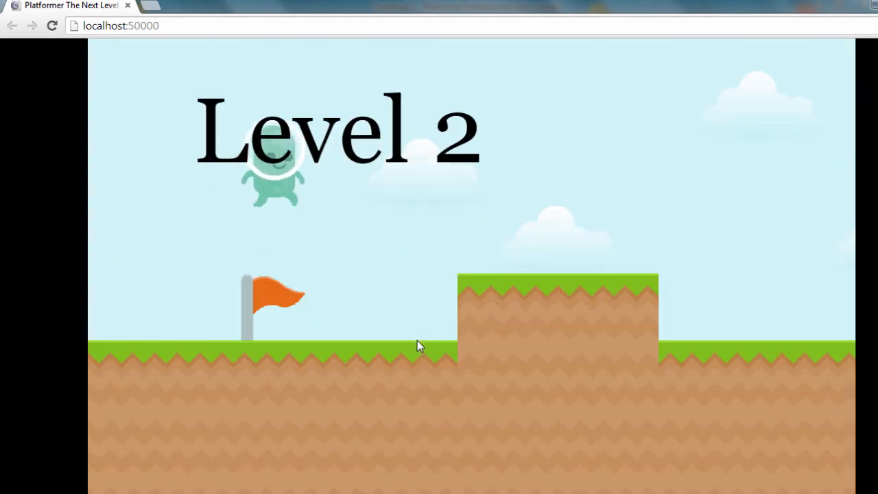
{"action": "key", "text": "Left"}
{"action": "key", "text": "Up"}
{"action": "key", "text": "Right"}
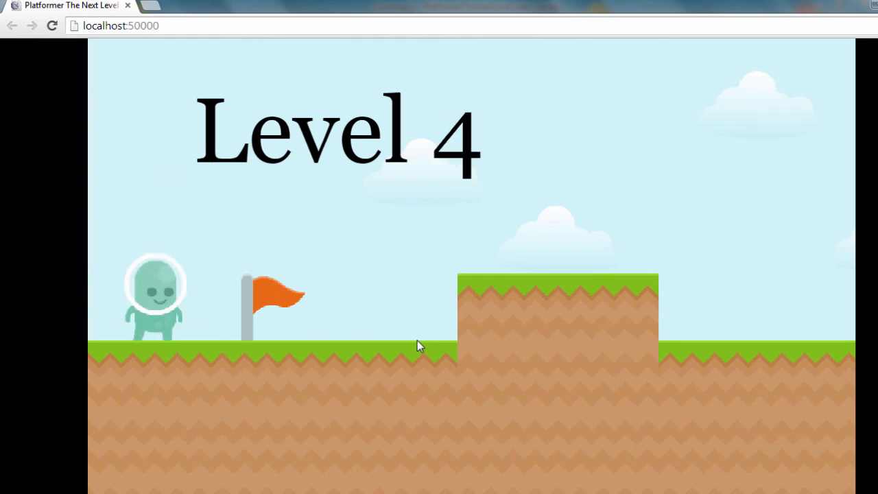
{"action": "key", "text": "Right"}
{"action": "key", "text": "Up"}
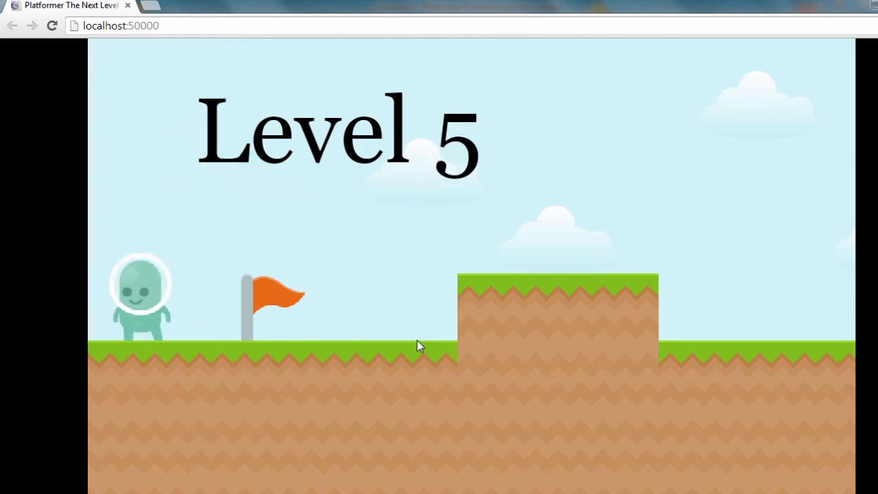
{"action": "key", "text": "Up"}
{"action": "key", "text": "Right"}
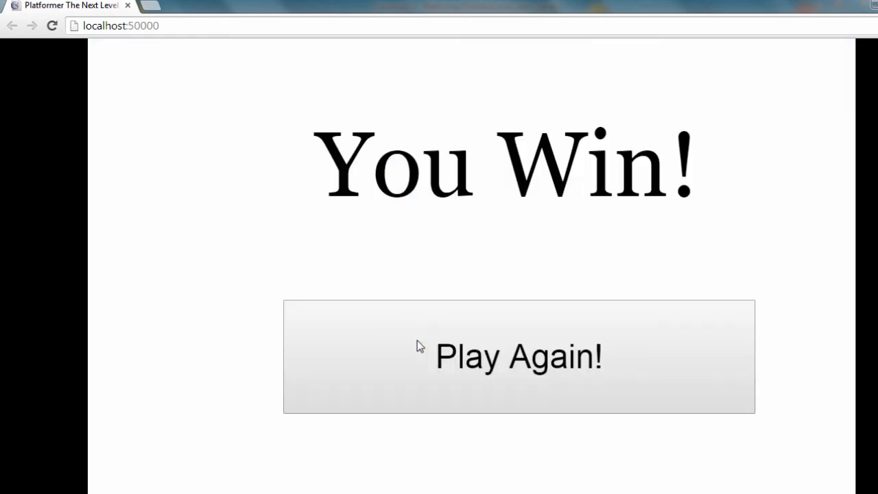